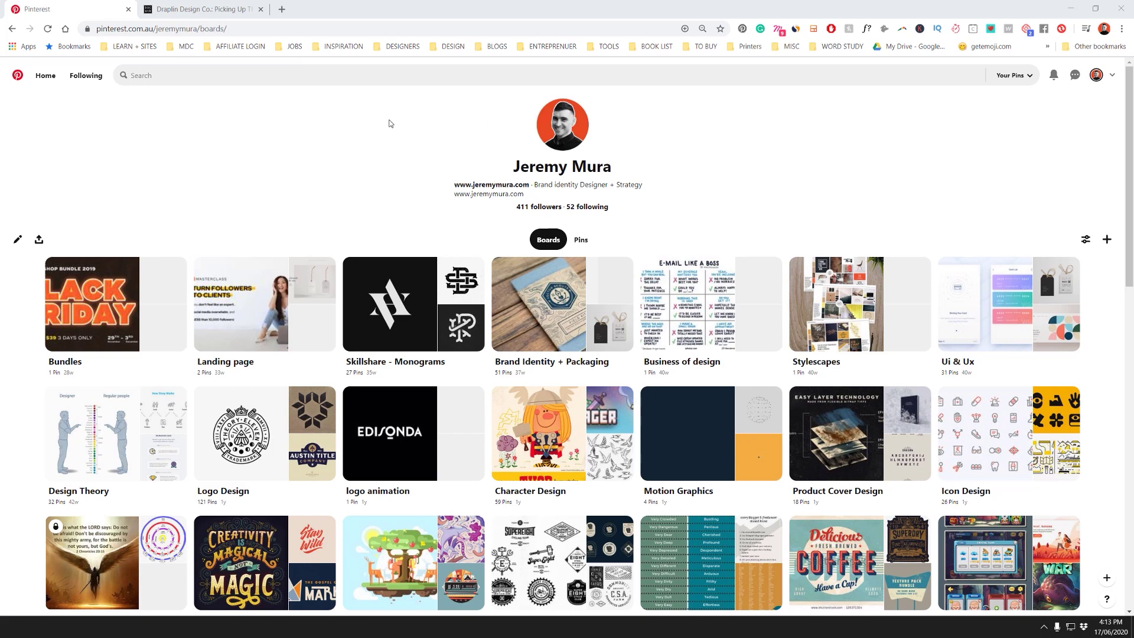
# - Search the saved pins for "vintage badge label"
pyautogui.click(407, 82)
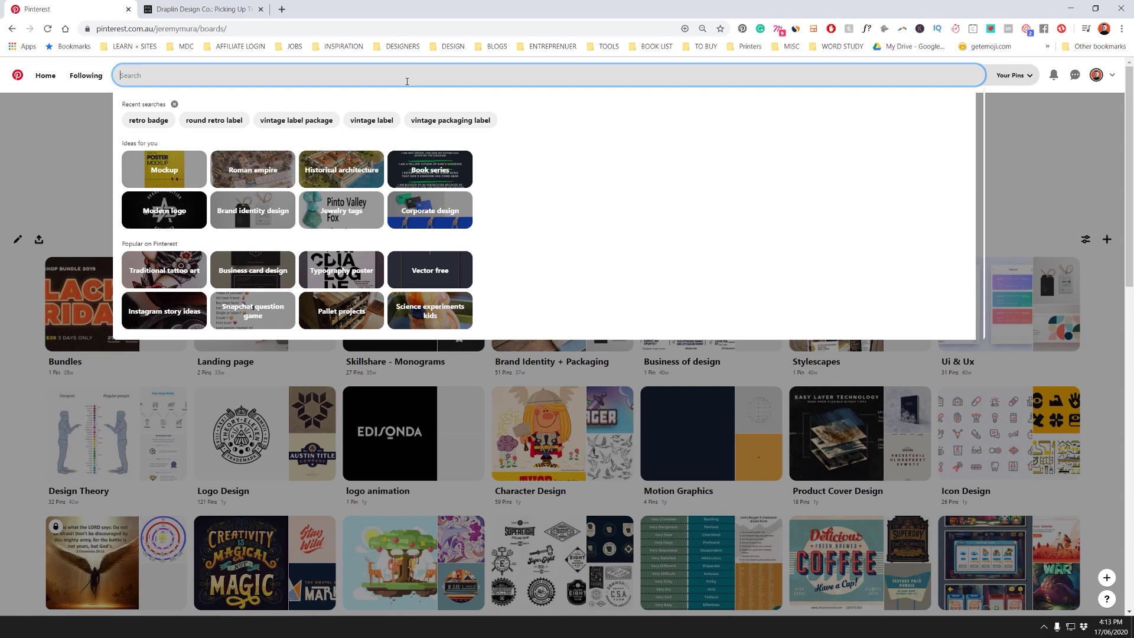
pyautogui.write('vinta')
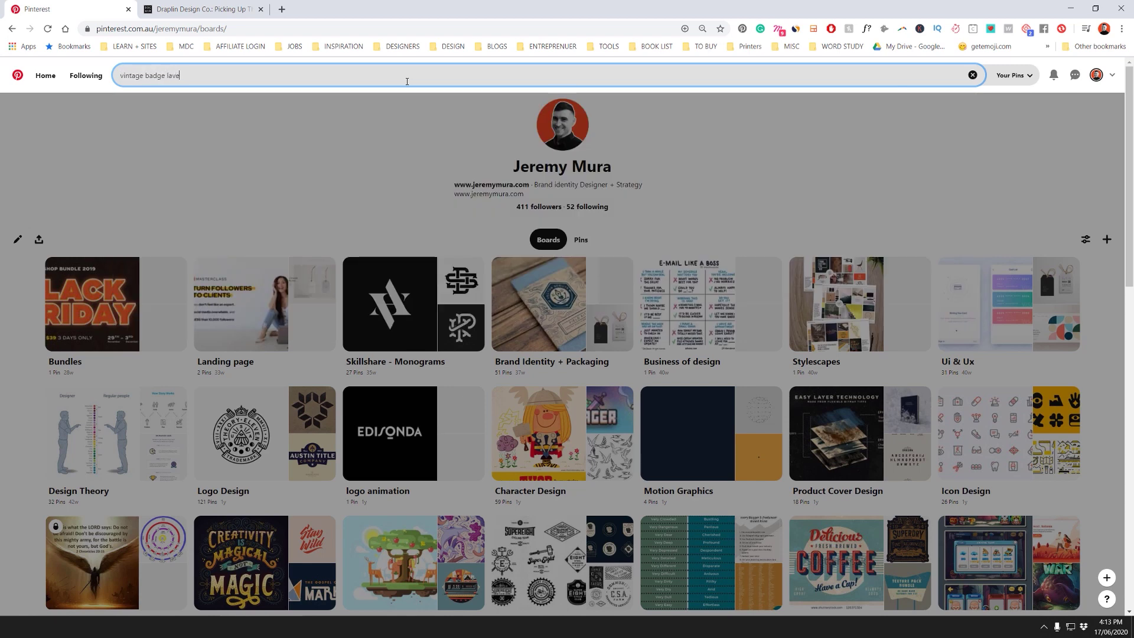
pyautogui.write('ge badge label')
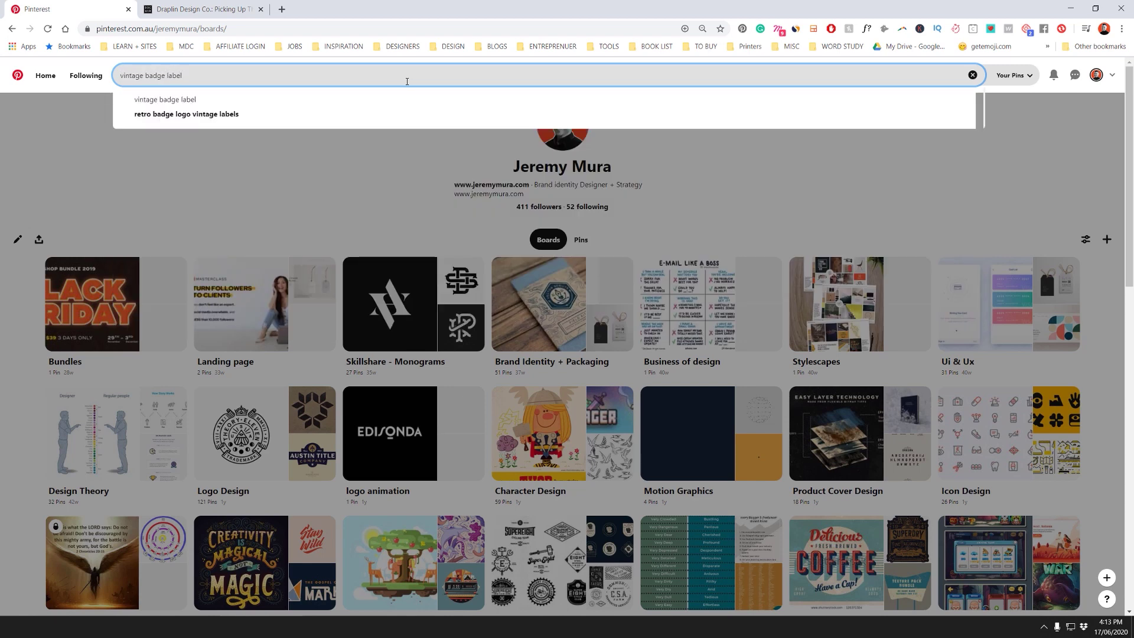
pyautogui.press('Return')
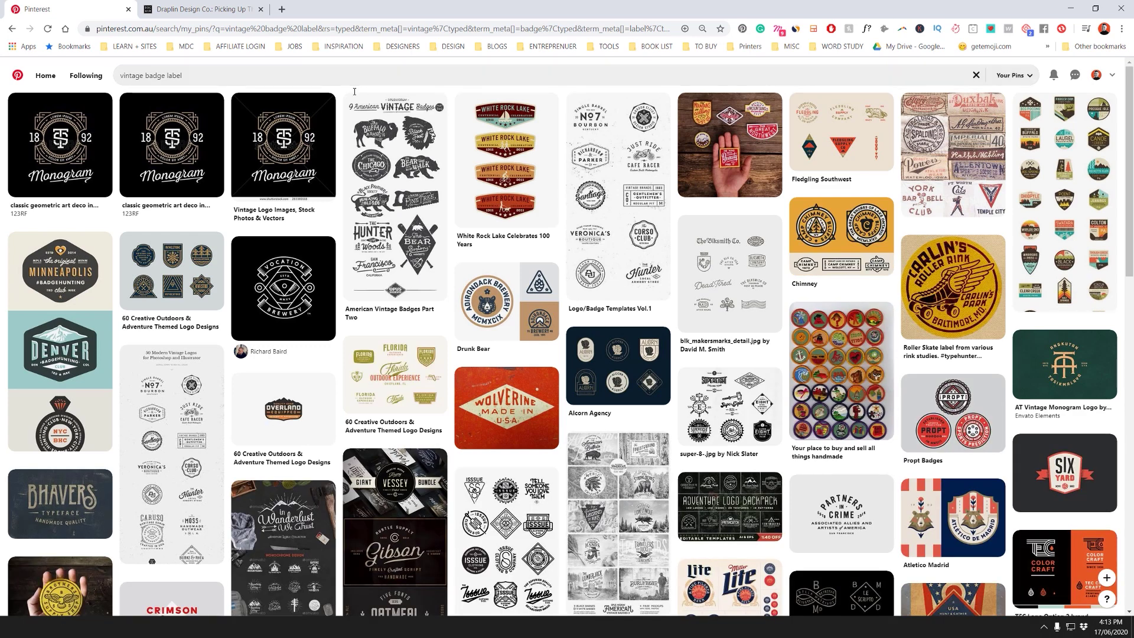
# - Open the pin showing a hand and patches on dark wood, and copy its image
pyautogui.click(749, 148)
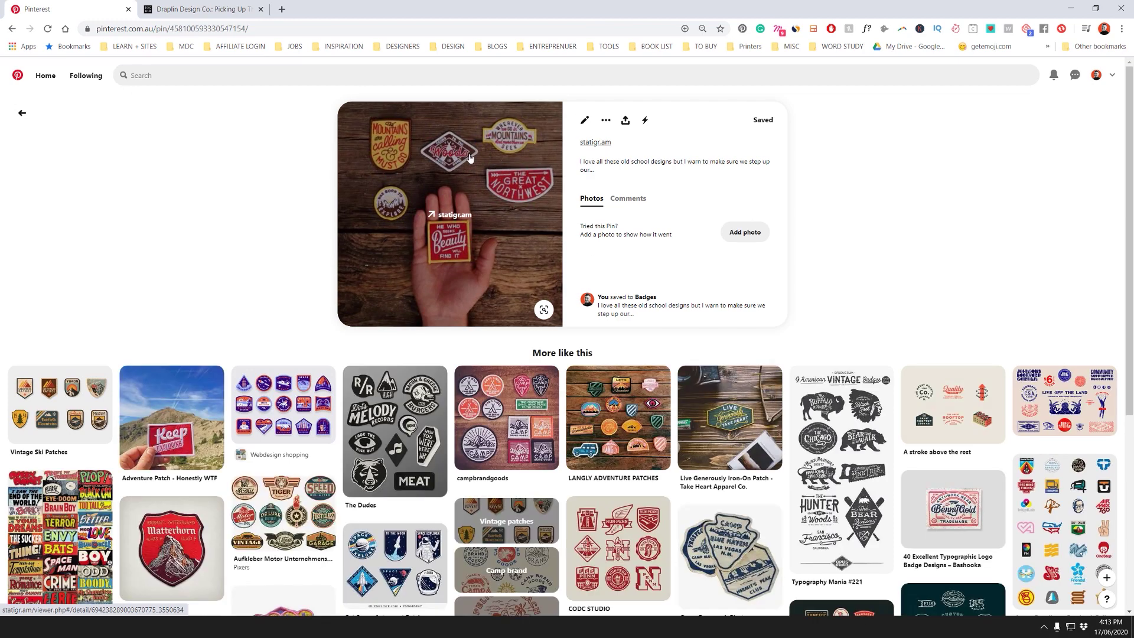
pyautogui.rightClick(475, 156)
pyautogui.click(509, 272)
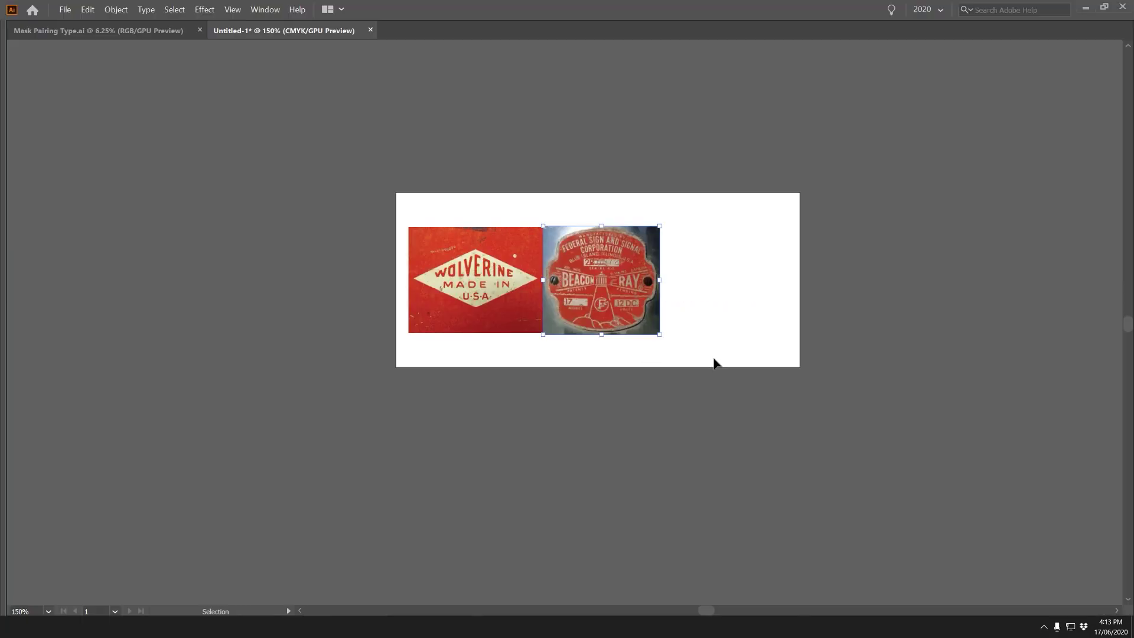
# - Switch to Illustrator, paste the patches photo and place it beside the Beacon Ray image
pyautogui.hotkey('ctrl', 'v')
pyautogui.moveTo(849, 321); pyautogui.dragTo(777, 279)
pyautogui.scroll(2, 574, 276)
pyautogui.click(333, 242)
pyautogui.click(585, 243)
# - Return to Pinterest, browse the related pins to the "Blood, Sweat & Beers" patch and copy its image
pyautogui.hotkey('alt', 'Tab')
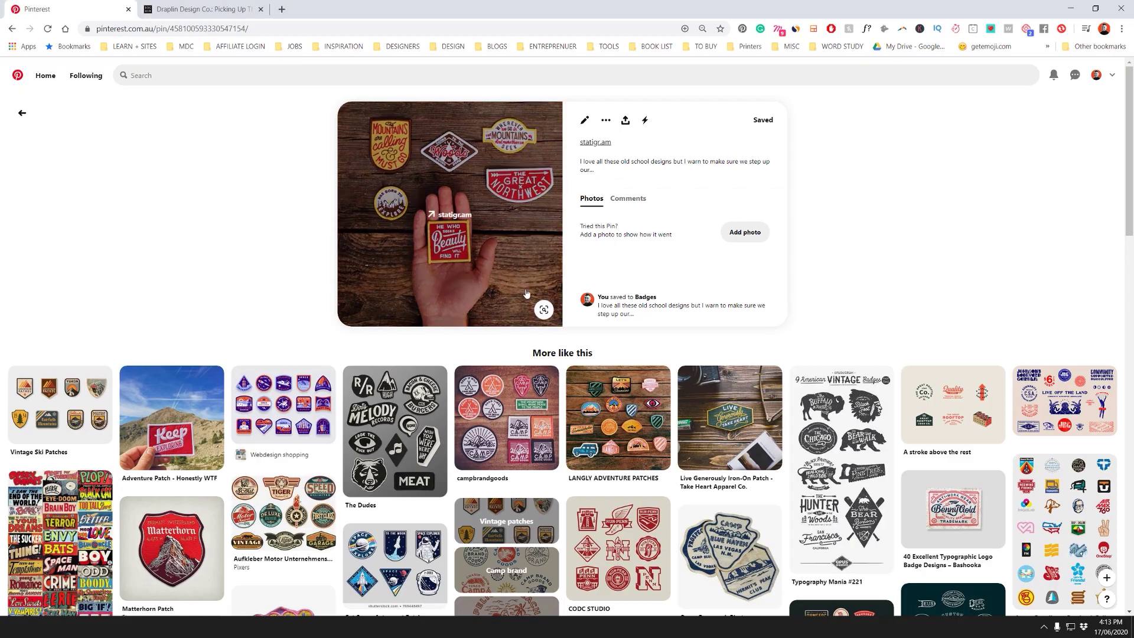
pyautogui.scroll(-10, 620, 284)
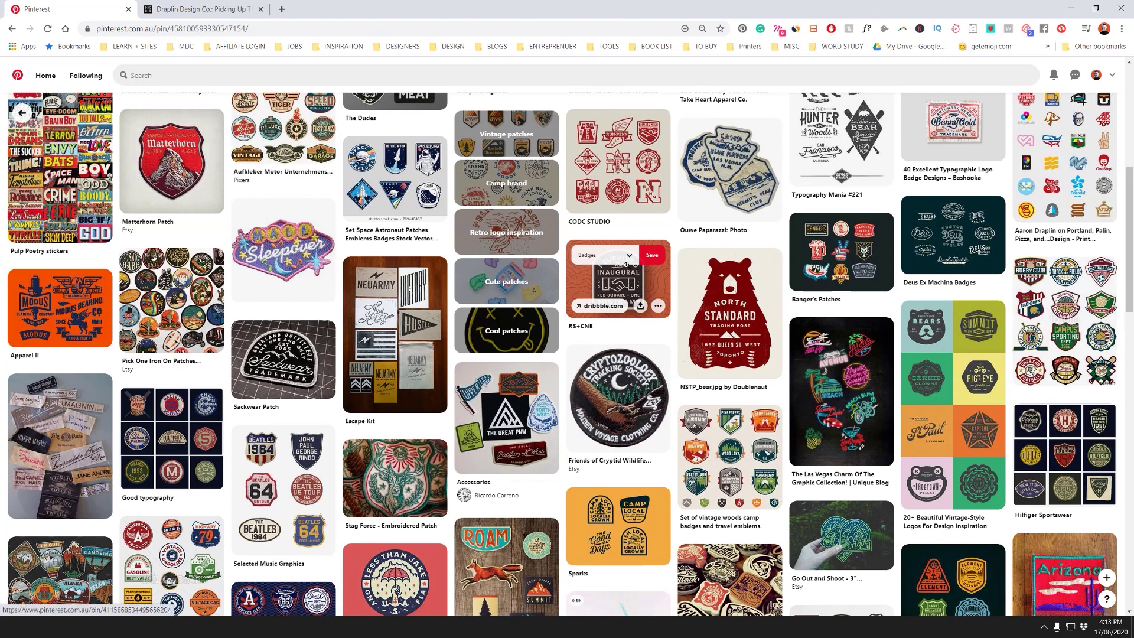
pyautogui.click(627, 265)
pyautogui.scroll(-3, 709, 278)
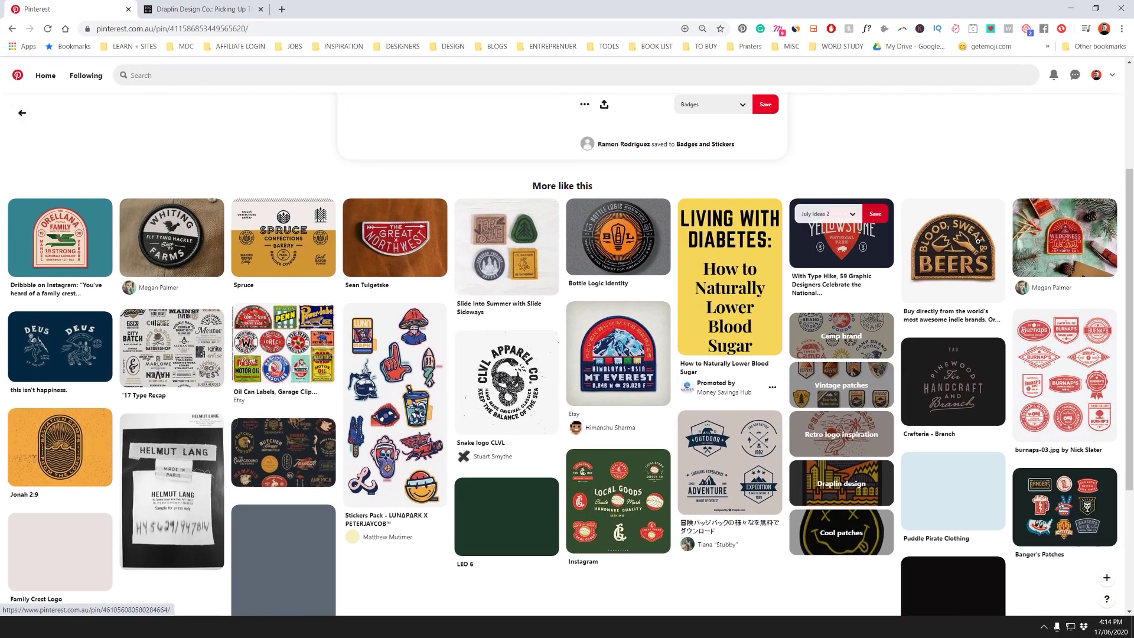
pyautogui.click(967, 240)
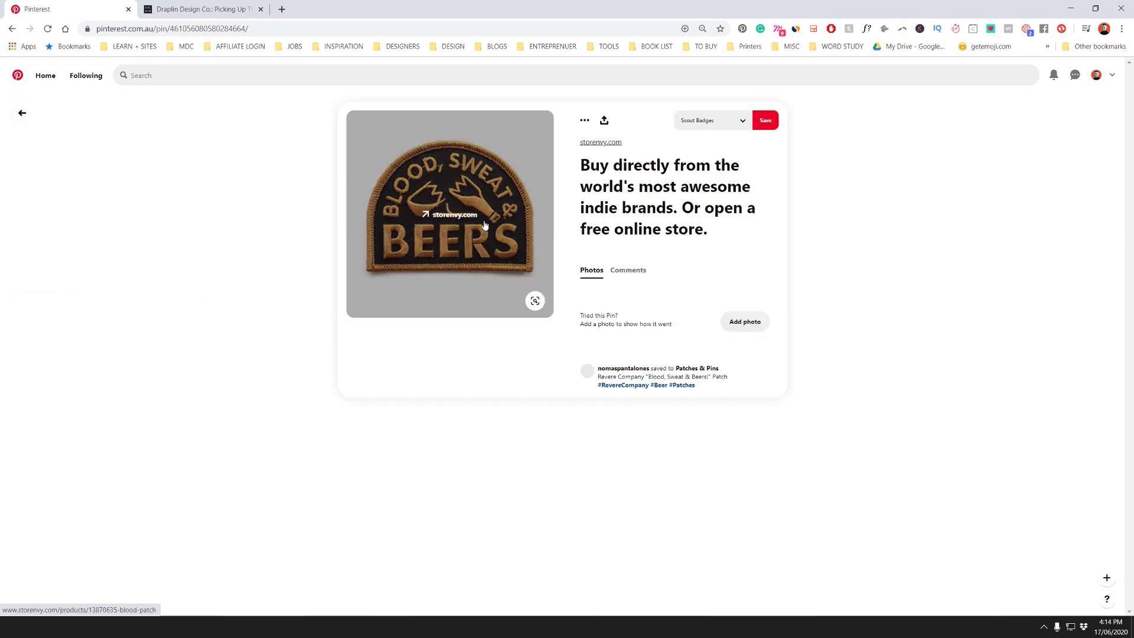
pyautogui.rightClick(476, 263)
pyautogui.click(502, 370)
# - Switch to Illustrator, paste the "Blood, Sweat & Beers" patch and line it up beside the hand-and-patches photo
pyautogui.hotkey('alt', 'Tab')
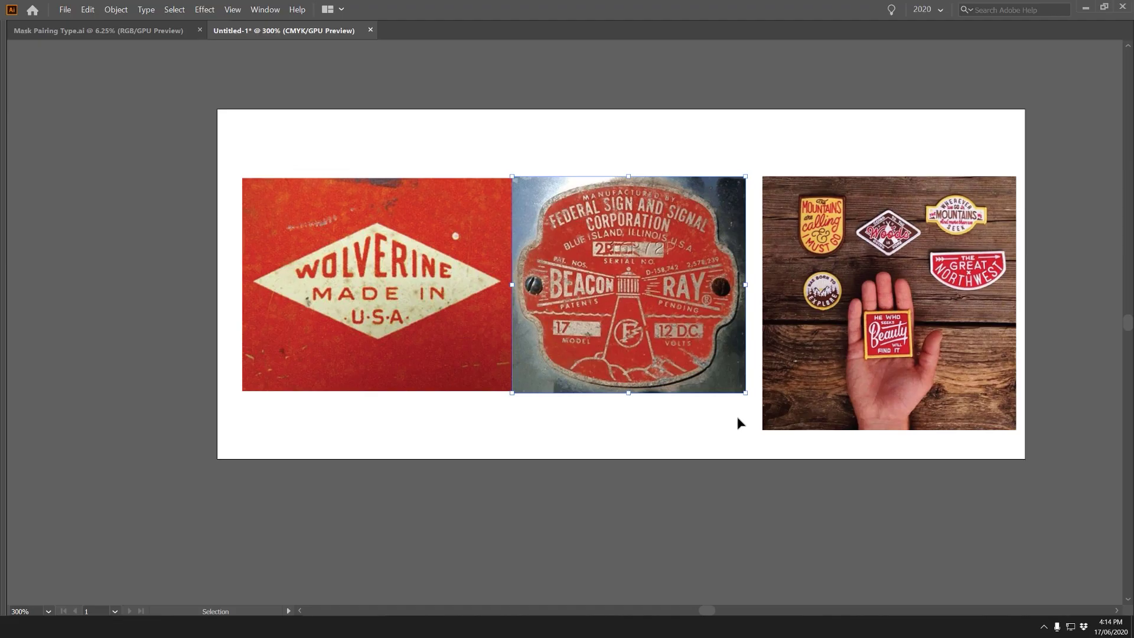
pyautogui.hotkey('ctrl', 'v')
pyautogui.scroll(-2, 685, 473)
pyautogui.moveTo(863, 401); pyautogui.dragTo(491, 399)
pyautogui.moveTo(418, 401); pyautogui.dragTo(765, 367)
# - Hide the artboard and move the Wolverine image away from the Beacon Ray image
pyautogui.hotkey('ctrl', 'shift', 'h')
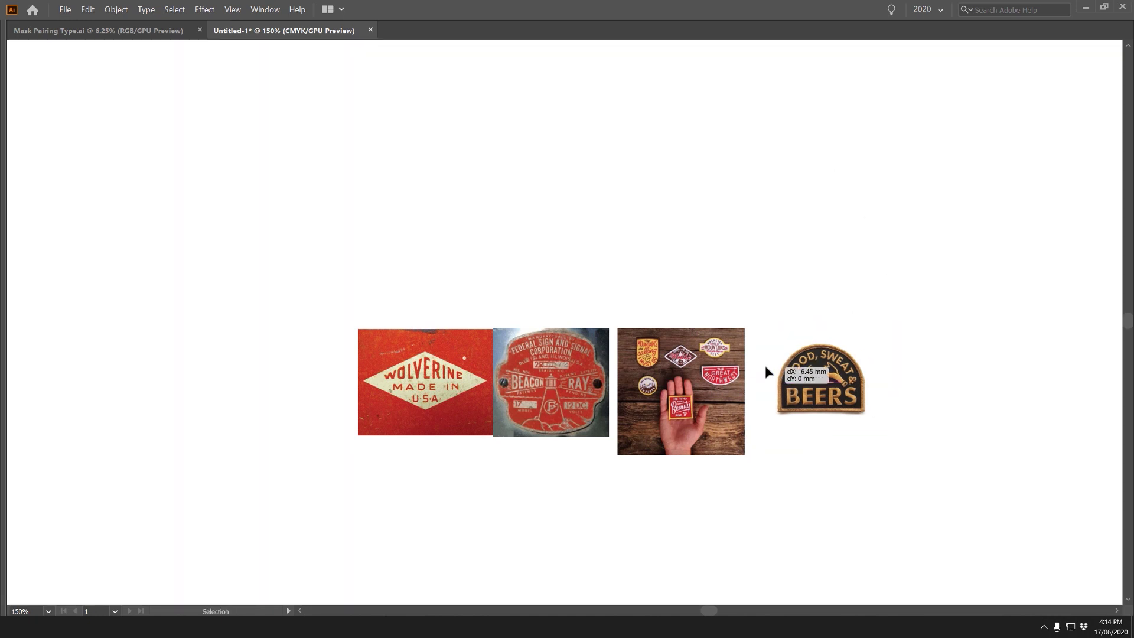
pyautogui.click(786, 245)
pyautogui.moveTo(518, 291); pyautogui.dragTo(515, 179)
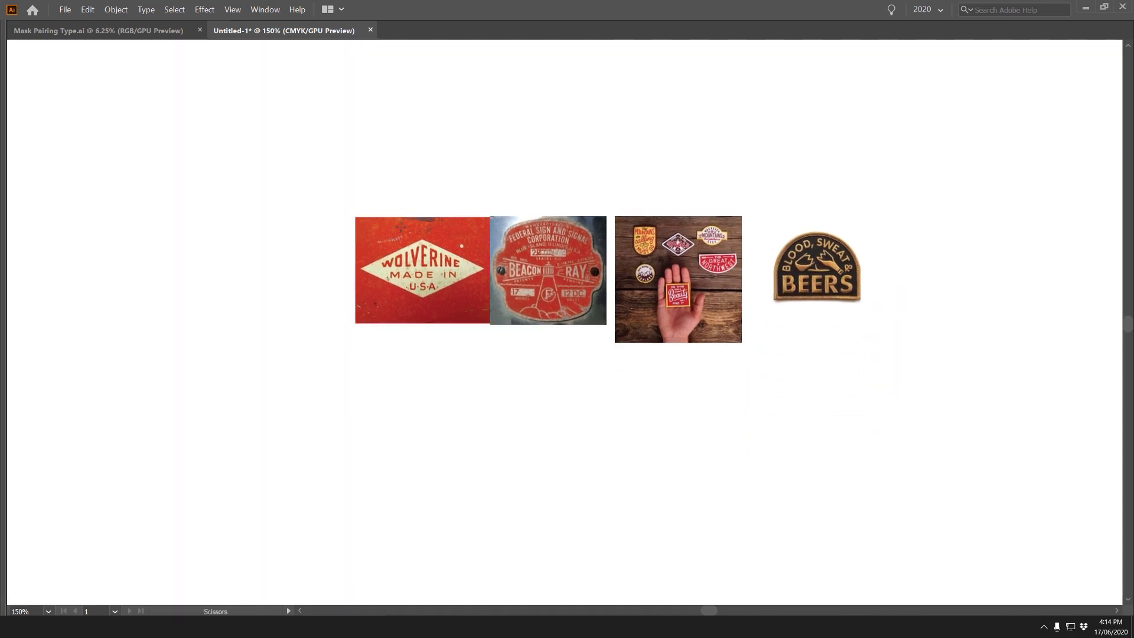
pyautogui.moveTo(363, 233); pyautogui.dragTo(312, 233)
pyautogui.click(356, 165)
# - Show the hidden tools and panels around the Wolverine image, and collapse the Graphic Styles and Links panel groups
pyautogui.scroll(2, 297, 278)
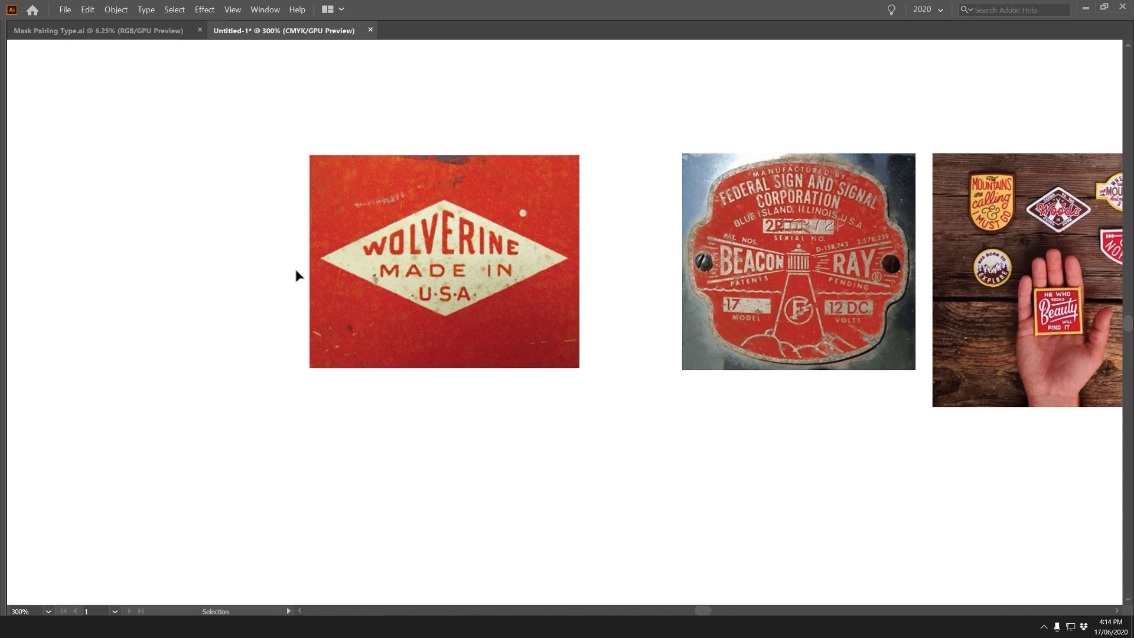
pyautogui.moveTo(538, 292); pyautogui.dragTo(144, 311)
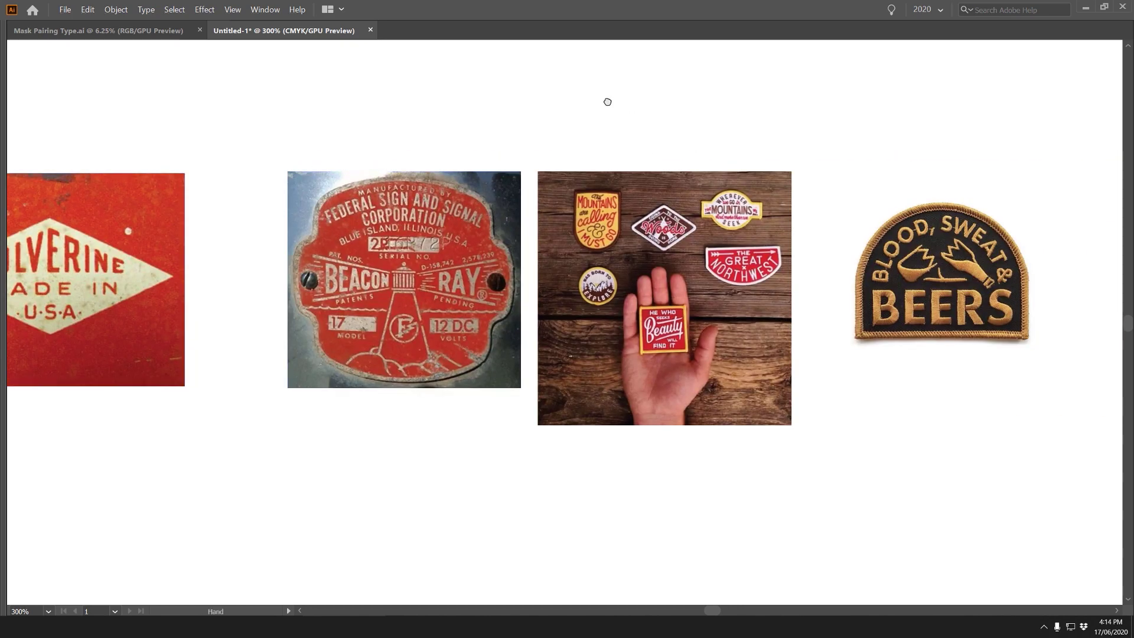
pyautogui.moveTo(607, 102); pyautogui.dragTo(654, 97)
pyautogui.moveTo(297, 163); pyautogui.dragTo(626, 156)
pyautogui.scroll(1, 372, 209)
pyautogui.scroll(1, 372, 210)
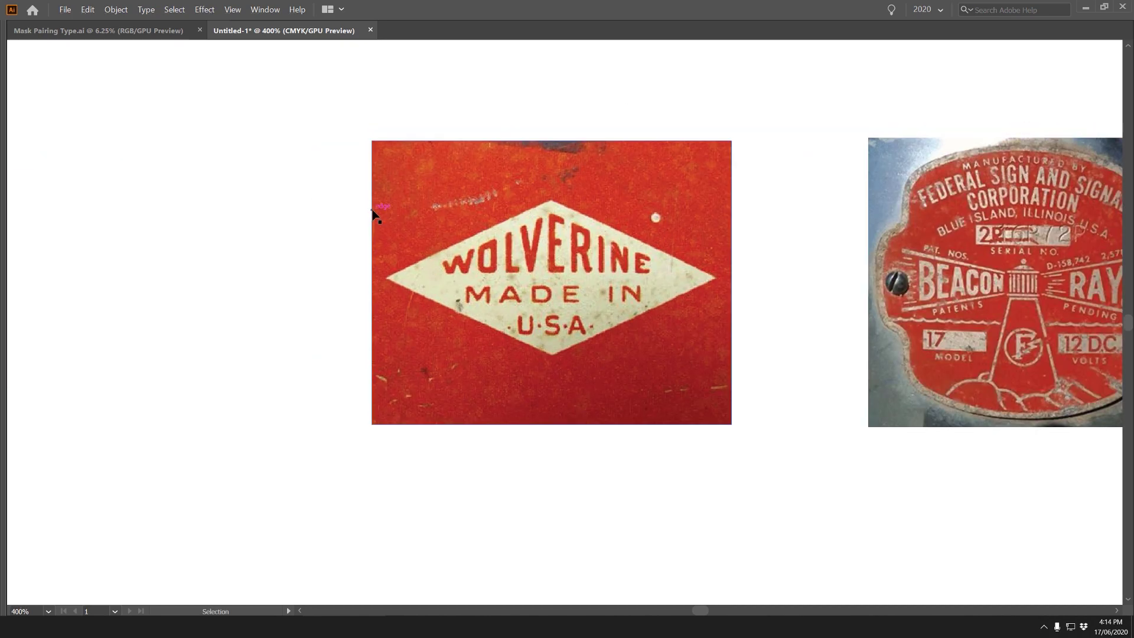
pyautogui.press('Tab')
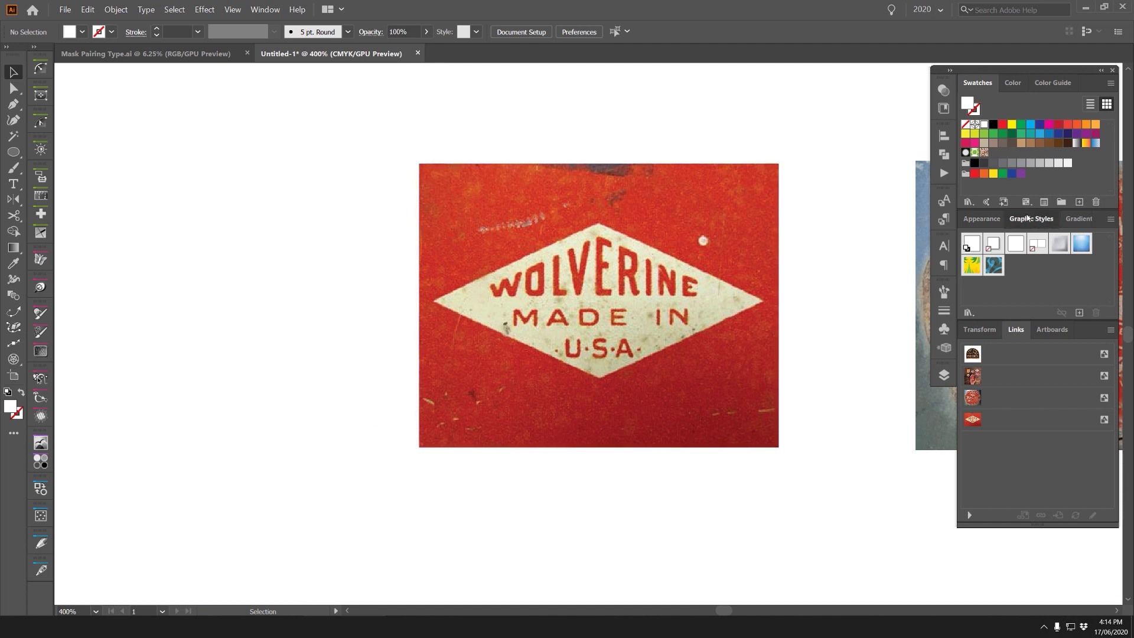
pyautogui.doubleClick(1028, 218)
pyautogui.doubleClick(1017, 238)
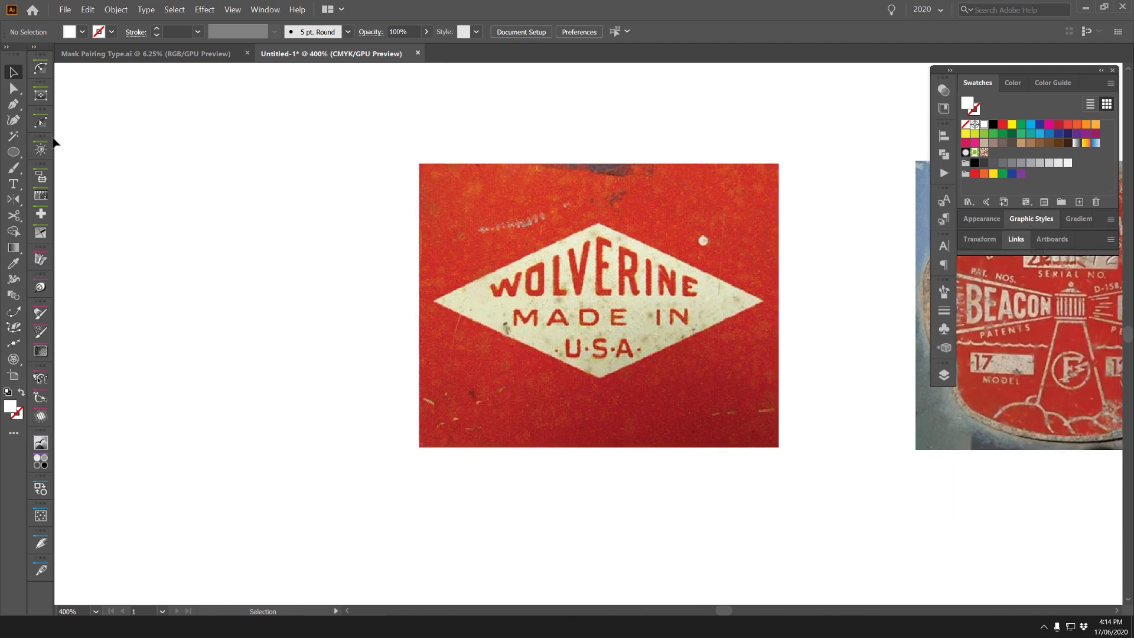
# - Draw a black square about 17.7 mm wide with the Rectangle Tool, centred on the Wolverine image's diamond
pyautogui.click(19, 153)
pyautogui.click(16, 155)
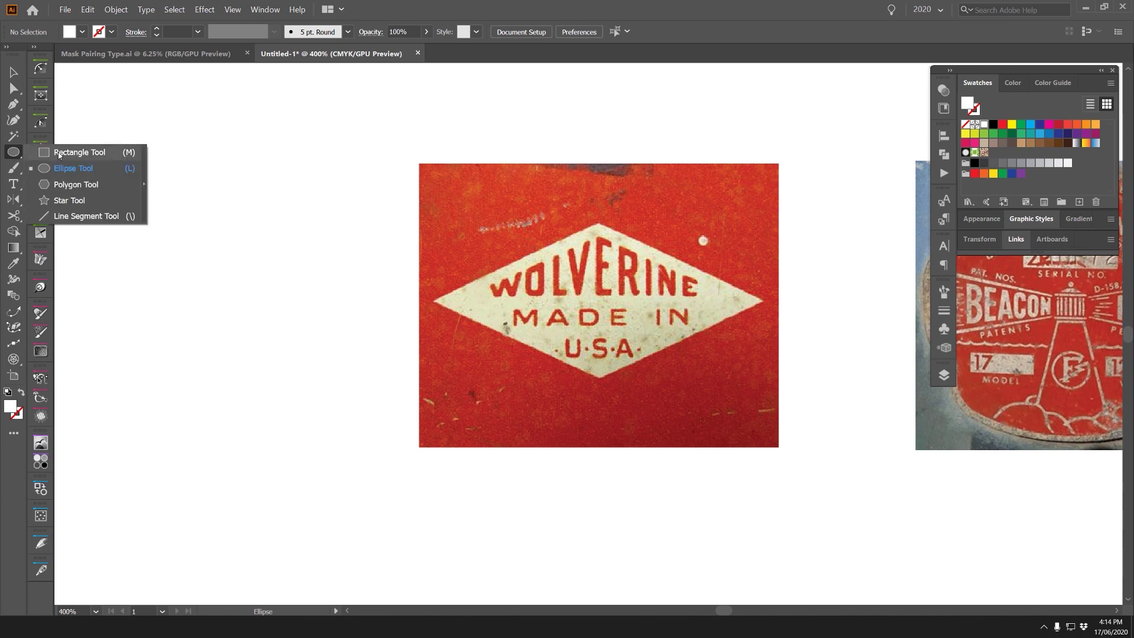
pyautogui.click(65, 153)
pyautogui.click(12, 153)
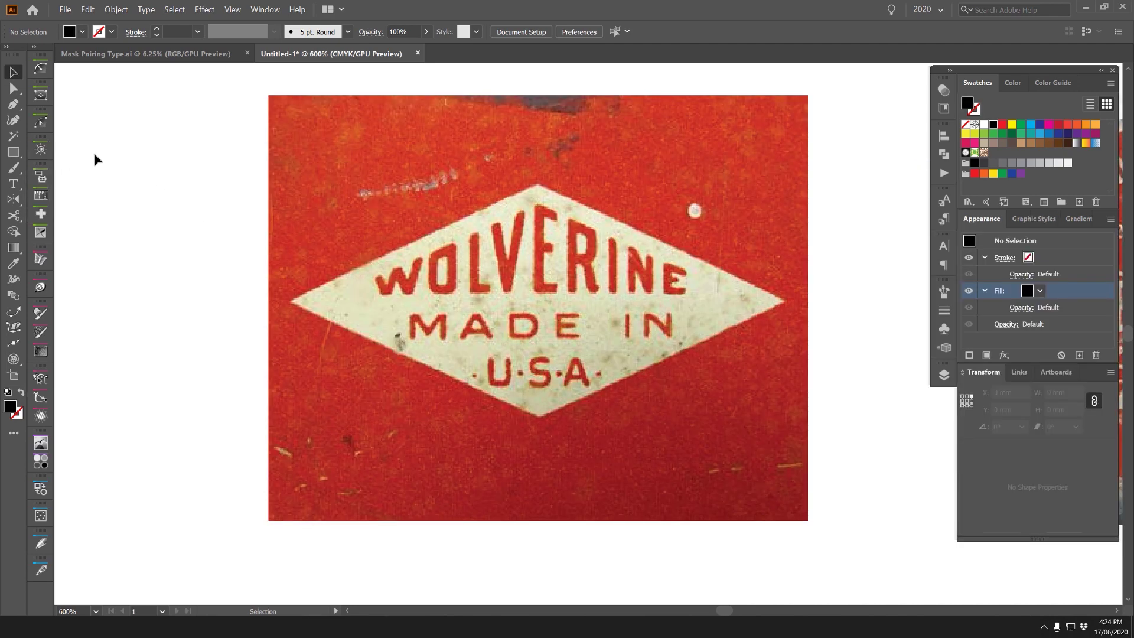
pyautogui.click(13, 153)
pyautogui.click(82, 154)
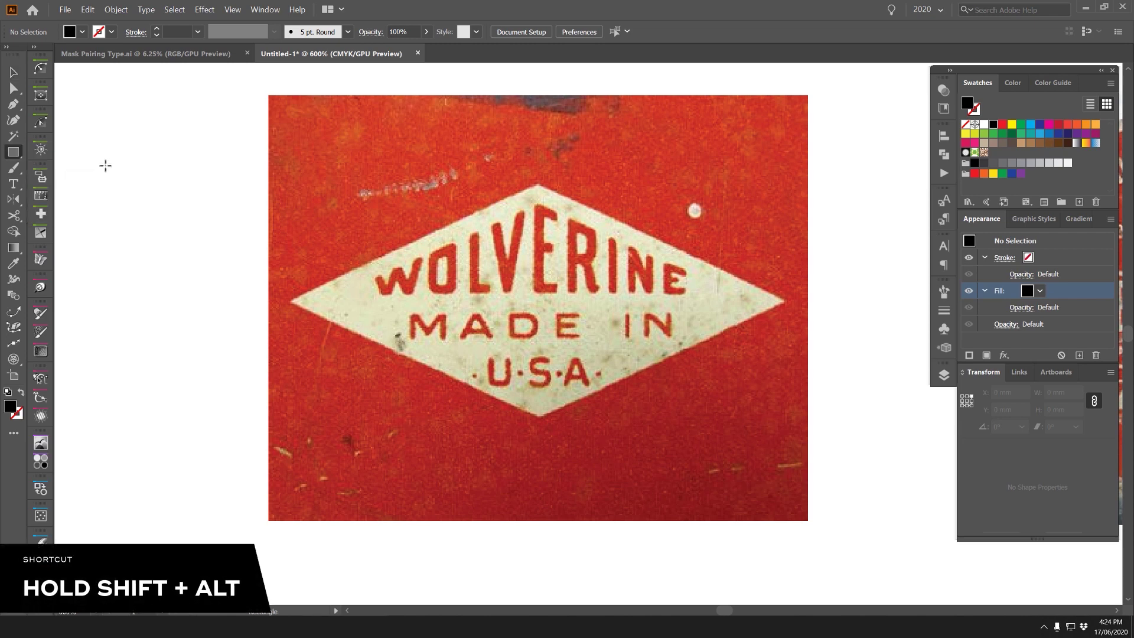
pyautogui.moveTo(537, 305); pyautogui.dragTo(639, 407)
pyautogui.press('v')
# - Rotate the black square to 315° and scale it down to about 16.4 mm per side
pyautogui.scroll(1, 652, 216)
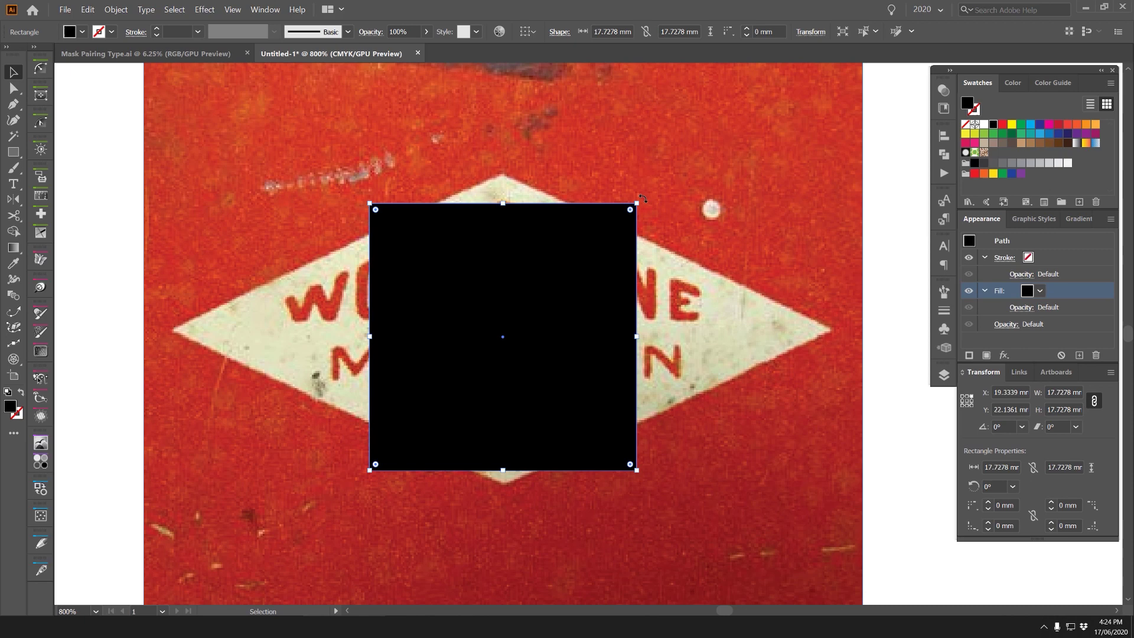
pyautogui.moveTo(654, 208); pyautogui.dragTo(693, 385)
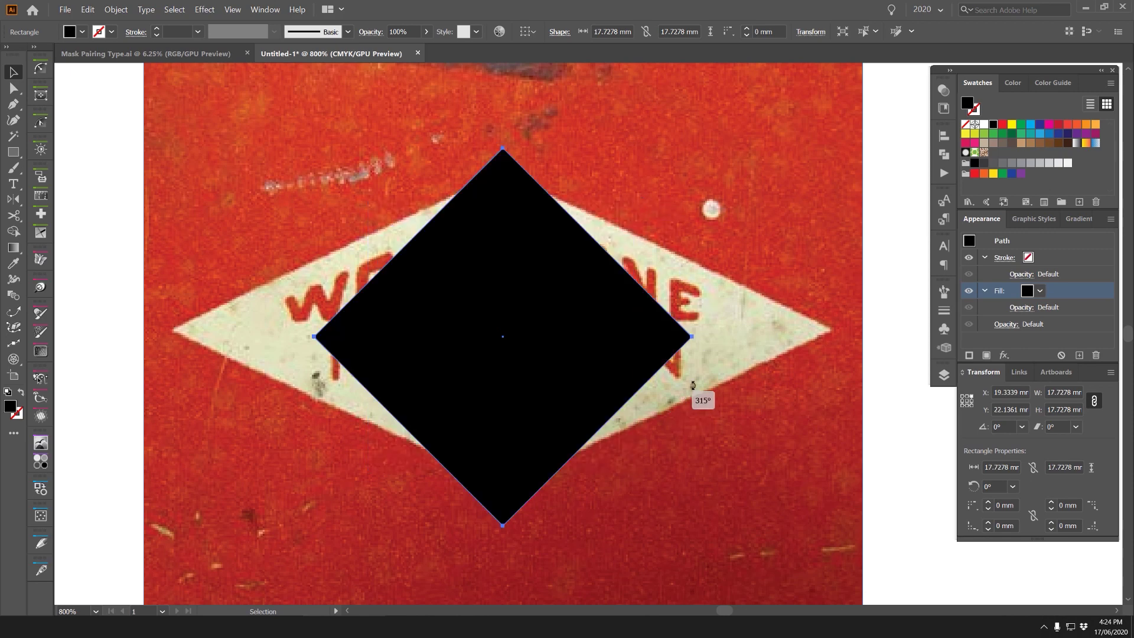
pyautogui.scroll(-1, 711, 343)
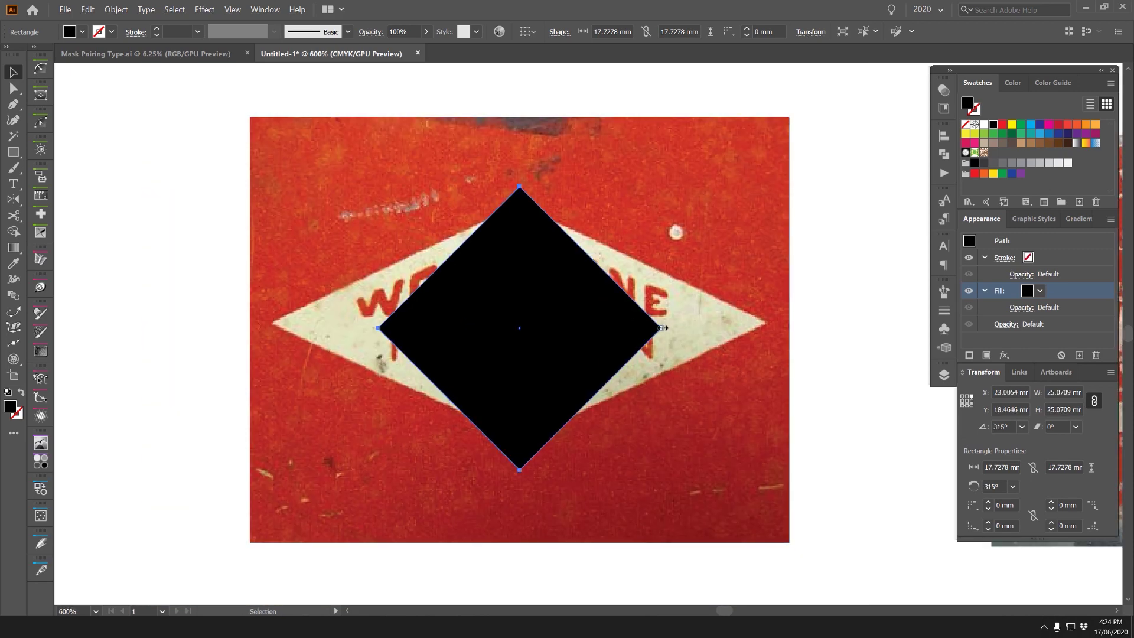
pyautogui.moveTo(662, 331)
pyautogui.mouseDown()
pyautogui.moveTo(761, 328)
pyautogui.moveTo(747, 328)
pyautogui.moveTo(791, 301)
pyautogui.moveTo(669, 305)
pyautogui.moveTo(658, 328)
pyautogui.mouseUp()
pyautogui.scroll(2, 659, 328)
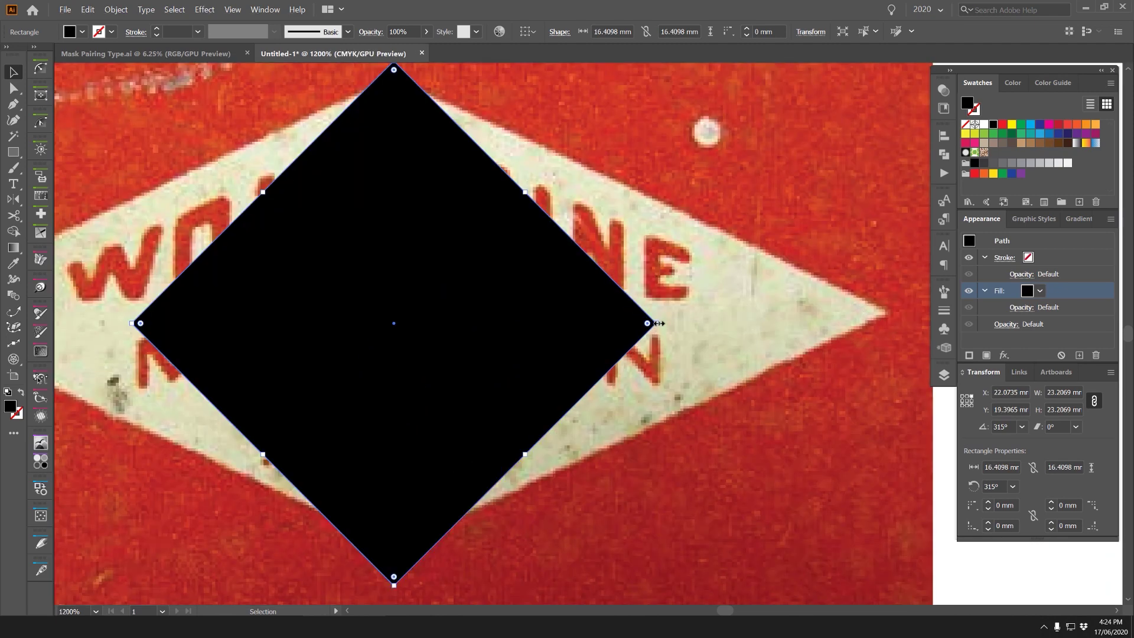
pyautogui.scroll(-2, 659, 323)
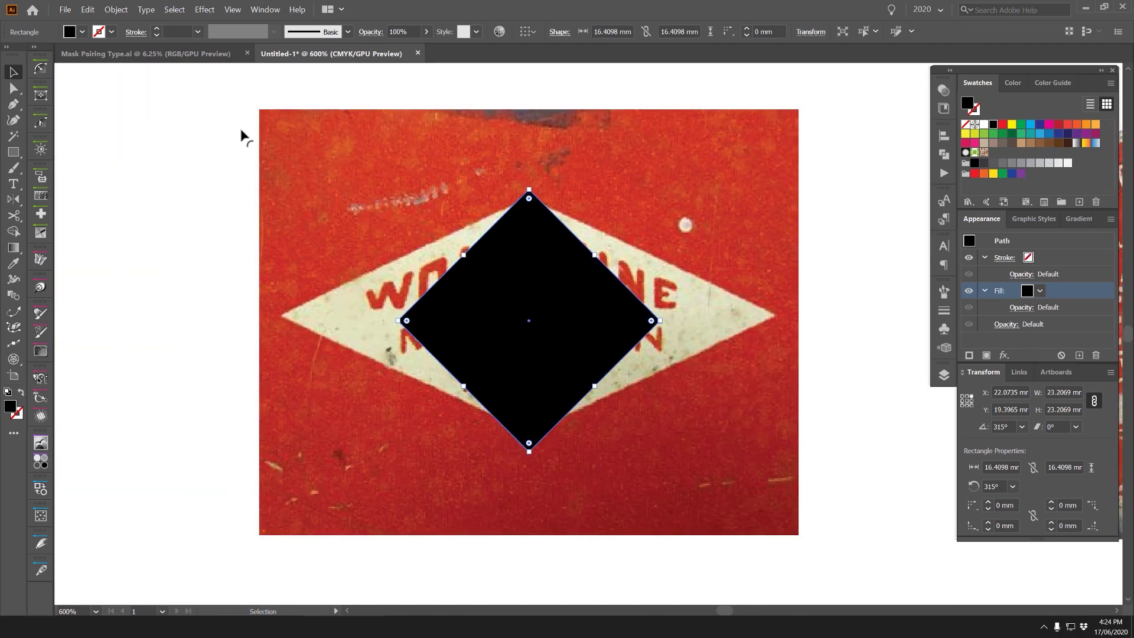
# - Apply Expand Shape to the rotated square and reset its bounding box
pyautogui.click(121, 9)
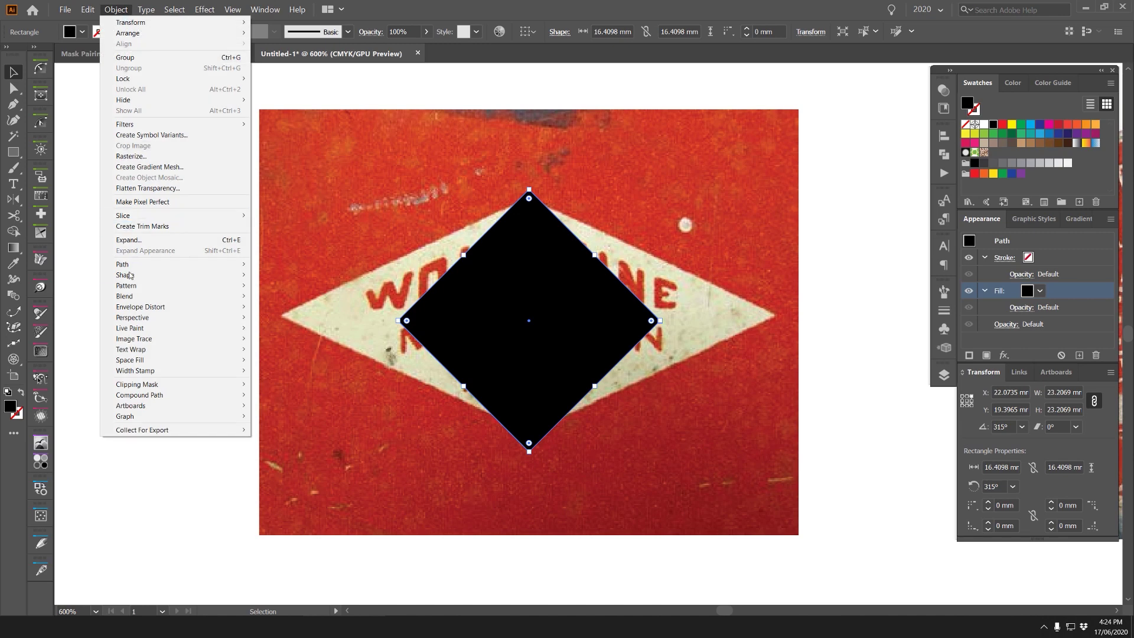
pyautogui.moveTo(225, 275)
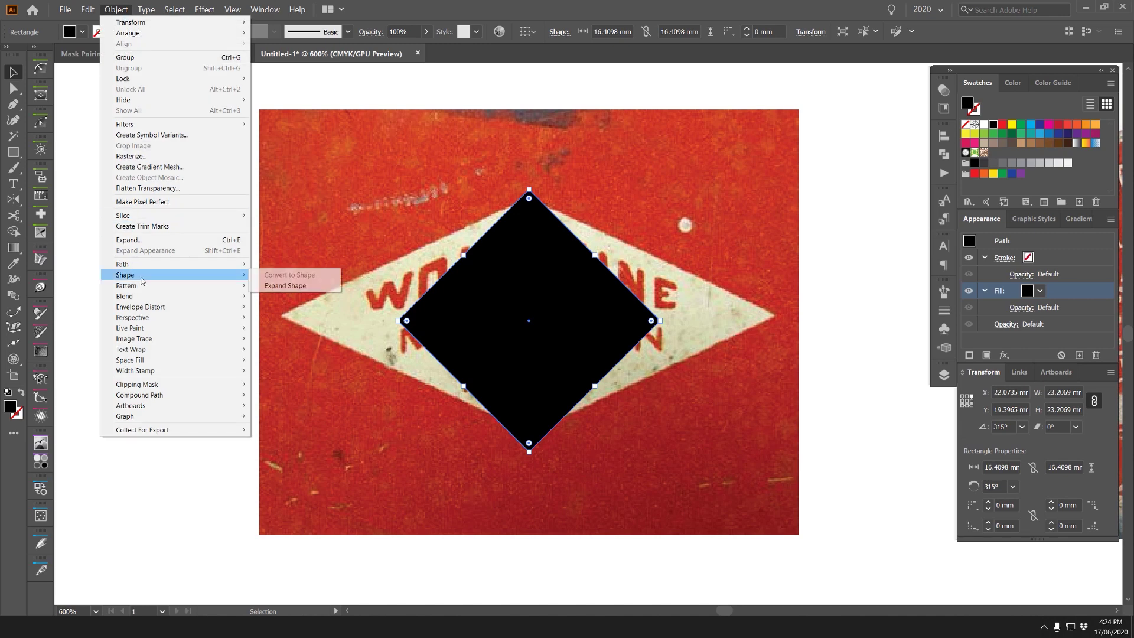
pyautogui.click(300, 288)
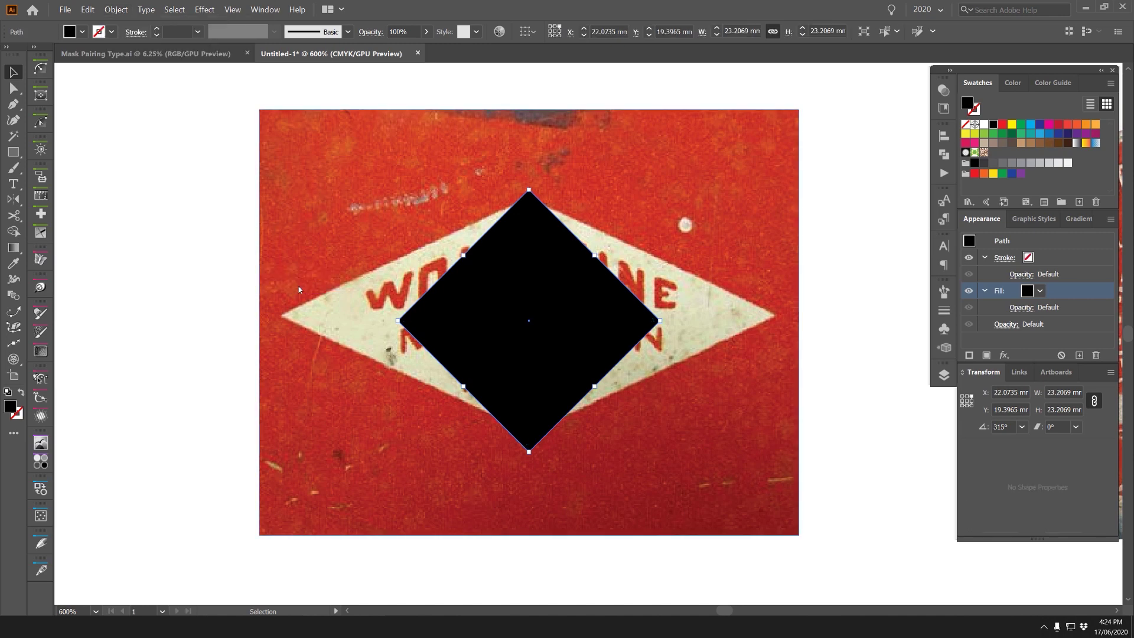
pyautogui.click(126, 12)
pyautogui.moveTo(181, 22)
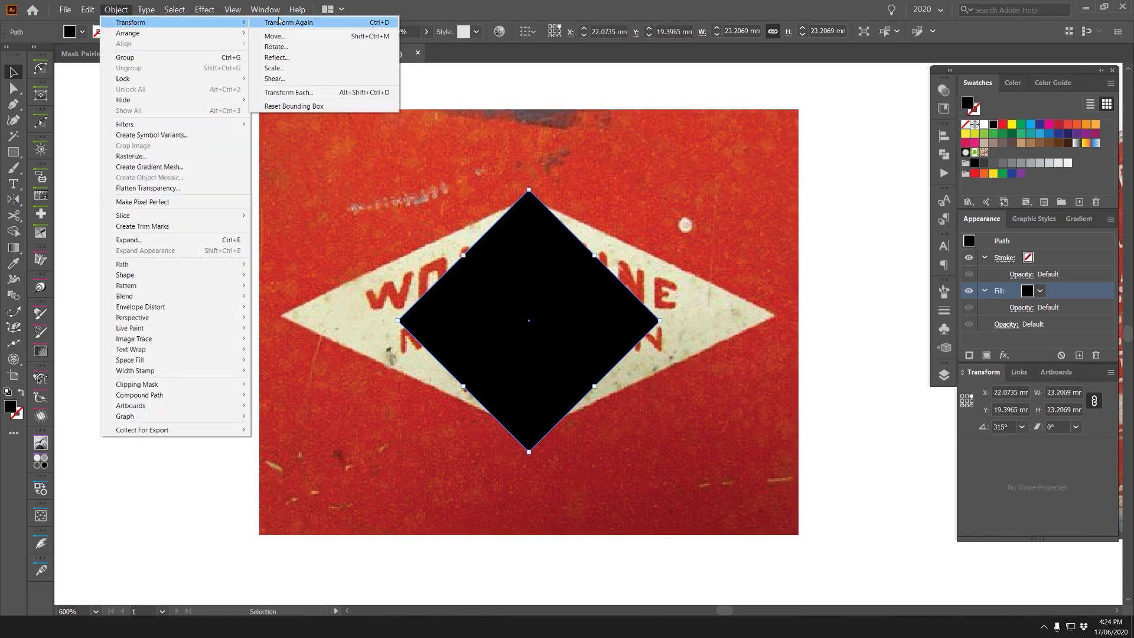
pyautogui.click(307, 107)
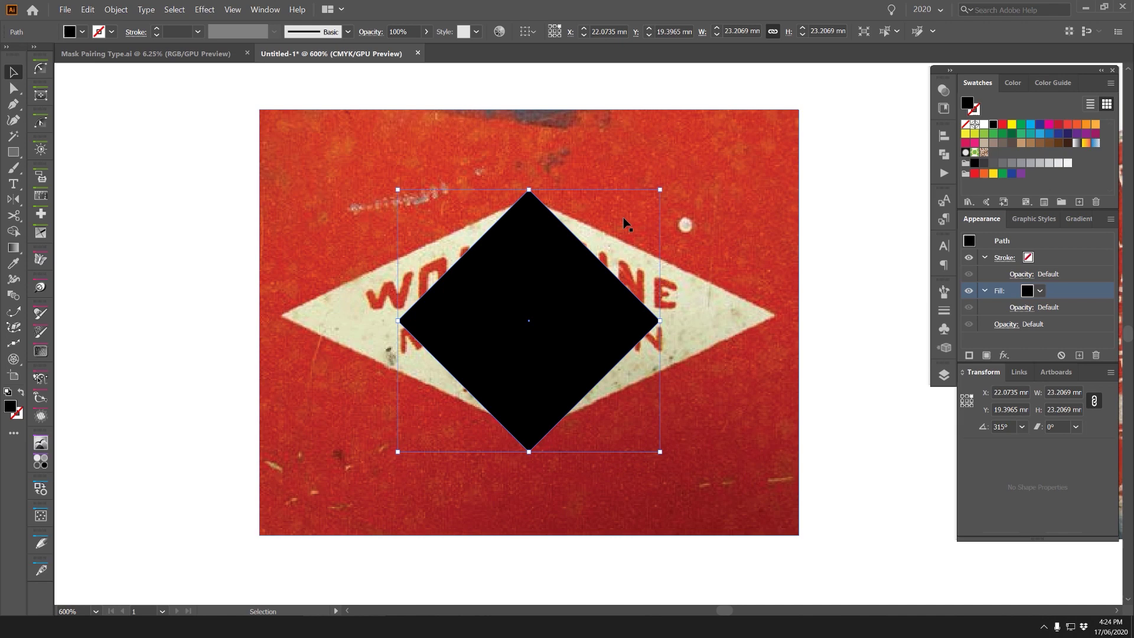
# - Try rotating the black diamond by 45° and undo the rotation
pyautogui.moveTo(663, 184); pyautogui.dragTo(513, 143)
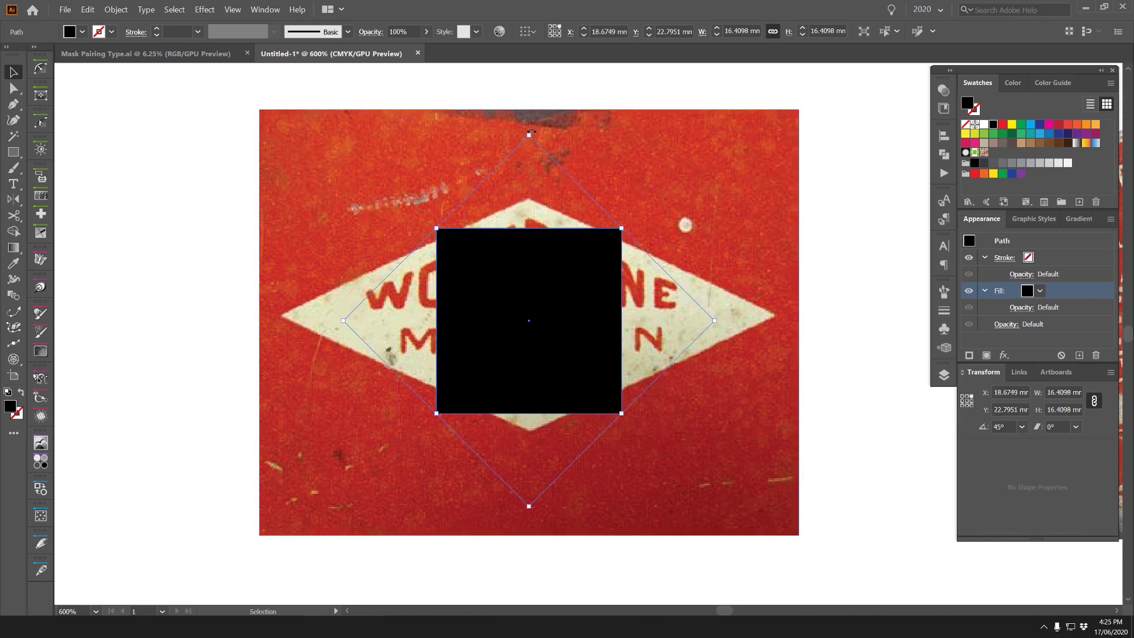
pyautogui.hotkey('ctrl', 'z')
# - Stretch the black diamond symmetrically to about 43.7 mm wide so its side points match the Wolverine label
pyautogui.scroll(3, 658, 325)
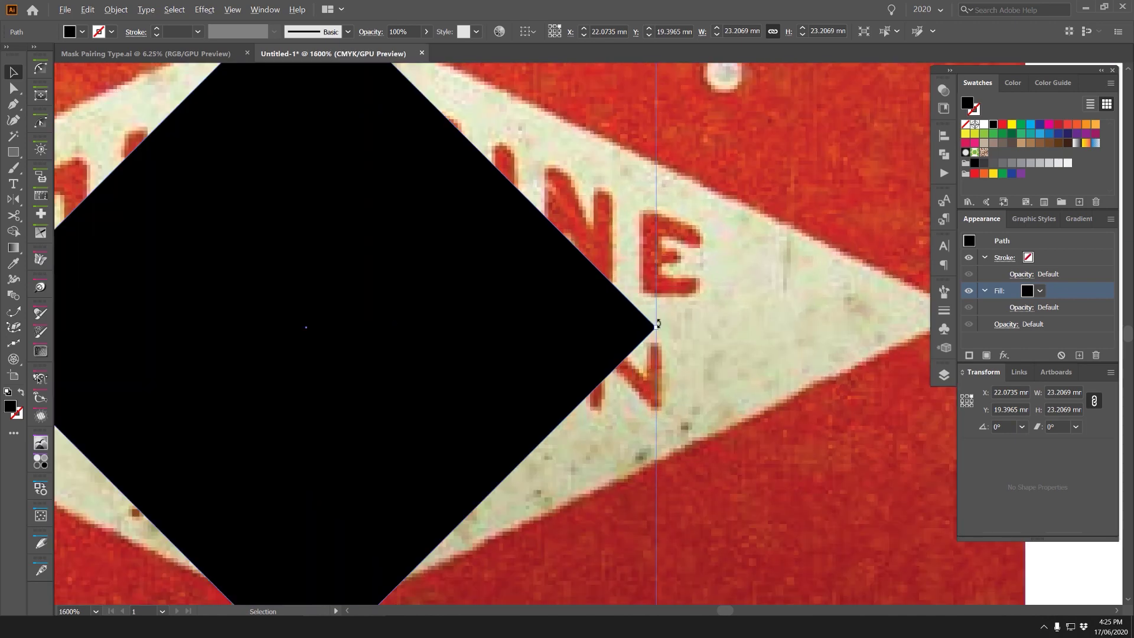
pyautogui.scroll(-3, 656, 328)
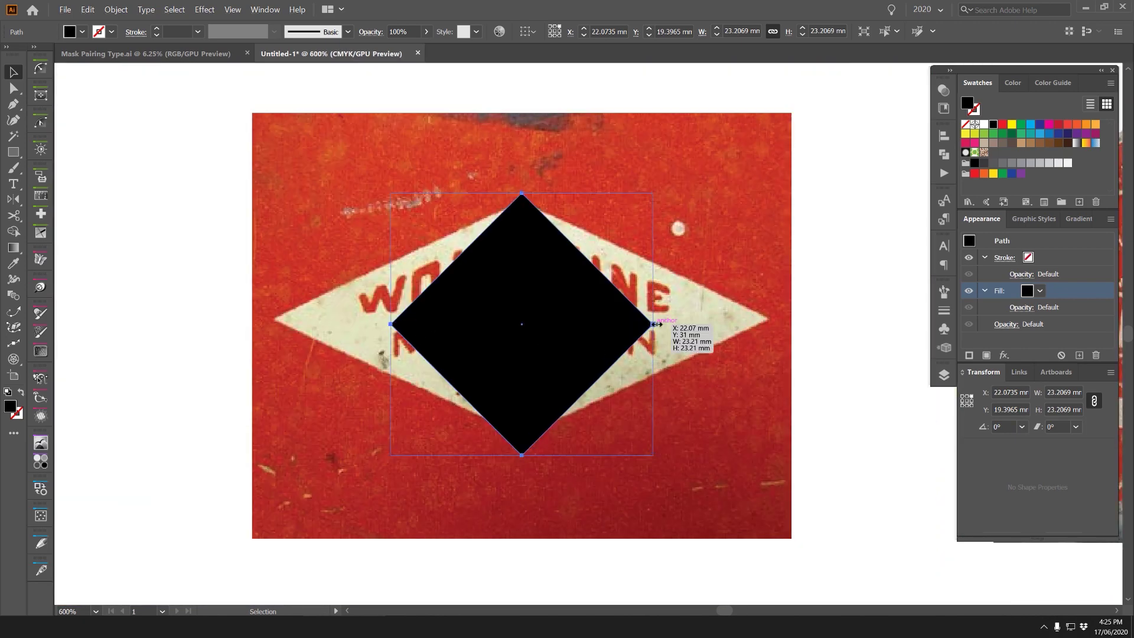
pyautogui.moveTo(657, 324); pyautogui.dragTo(768, 324)
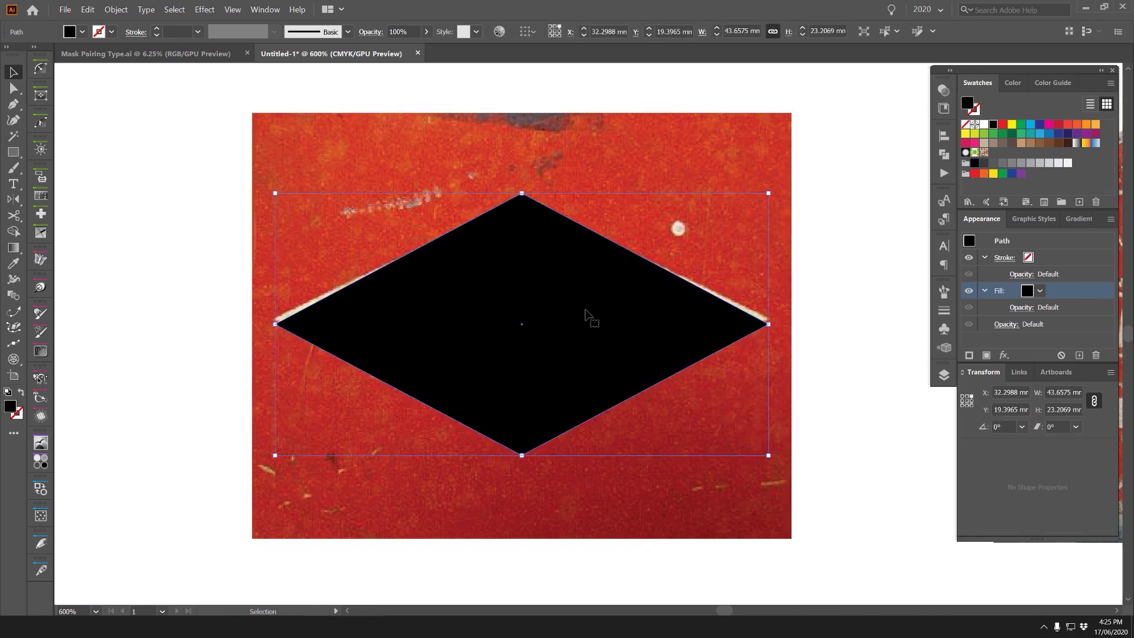
# - Move the black diamond off the Wolverine label and trace the label's outline as a closed four-point path with the Pen tool
pyautogui.scroll(-1, 587, 313)
pyautogui.scroll(1, 613, 309)
pyautogui.click(703, 280)
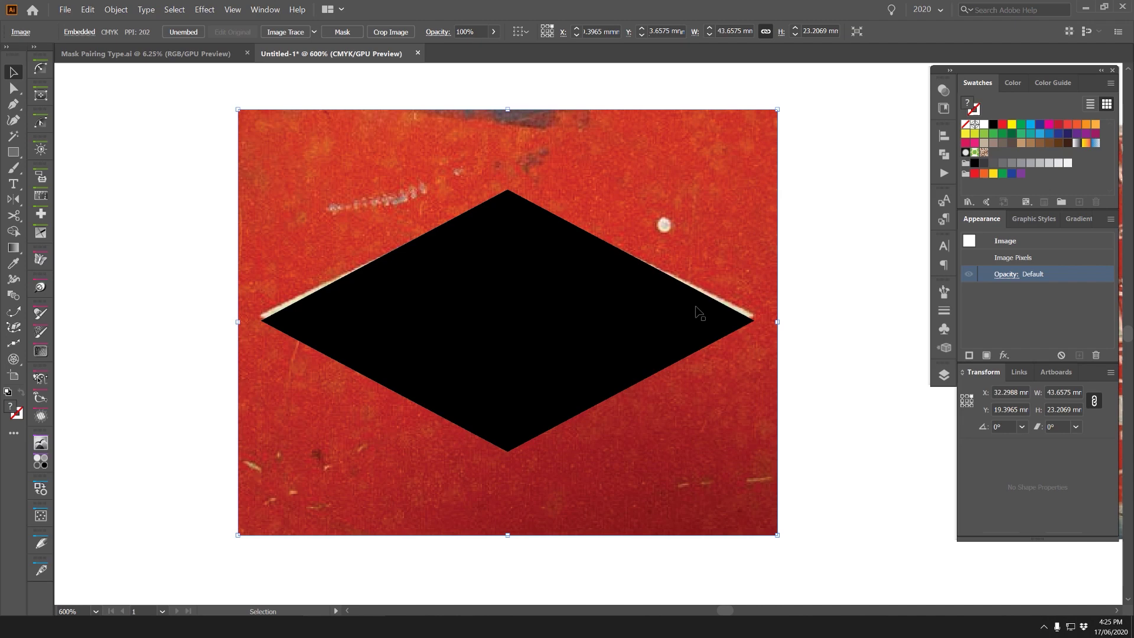
pyautogui.moveTo(696, 309); pyautogui.dragTo(109, 326)
pyautogui.press('p')
pyautogui.click(259, 317)
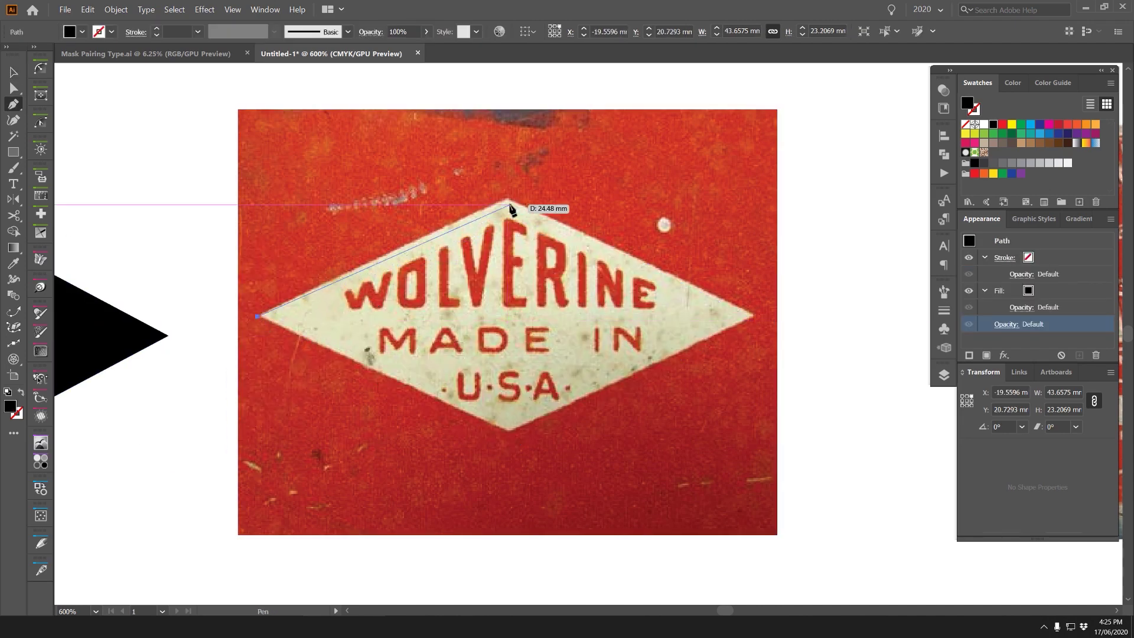
pyautogui.click(508, 200)
pyautogui.click(753, 317)
pyautogui.click(508, 430)
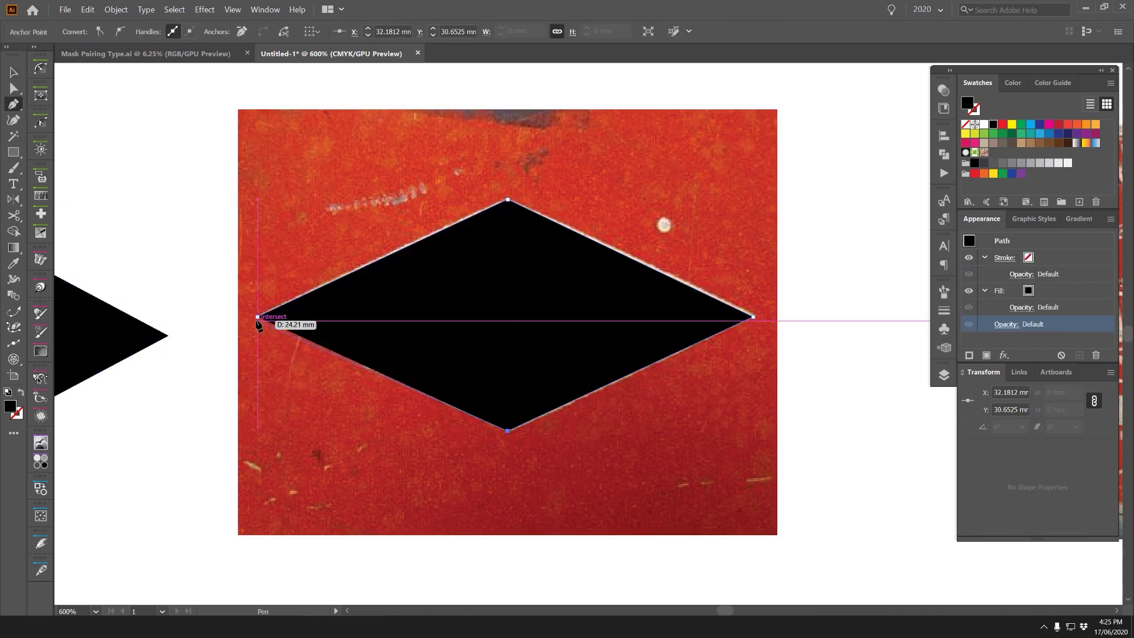
pyautogui.click(258, 317)
# - Undo the pen-traced path and return the original black diamond to its place on the Wolverine label
pyautogui.press('v')
pyautogui.scroll(-1, 520, 276)
pyautogui.hotkey('ctrl', 'z')
pyautogui.hotkey('ctrl', 'z')
pyautogui.hotkey('ctrl', 'z')
pyautogui.hotkey('ctrl', 'z')
pyautogui.hotkey('ctrl', 'z')
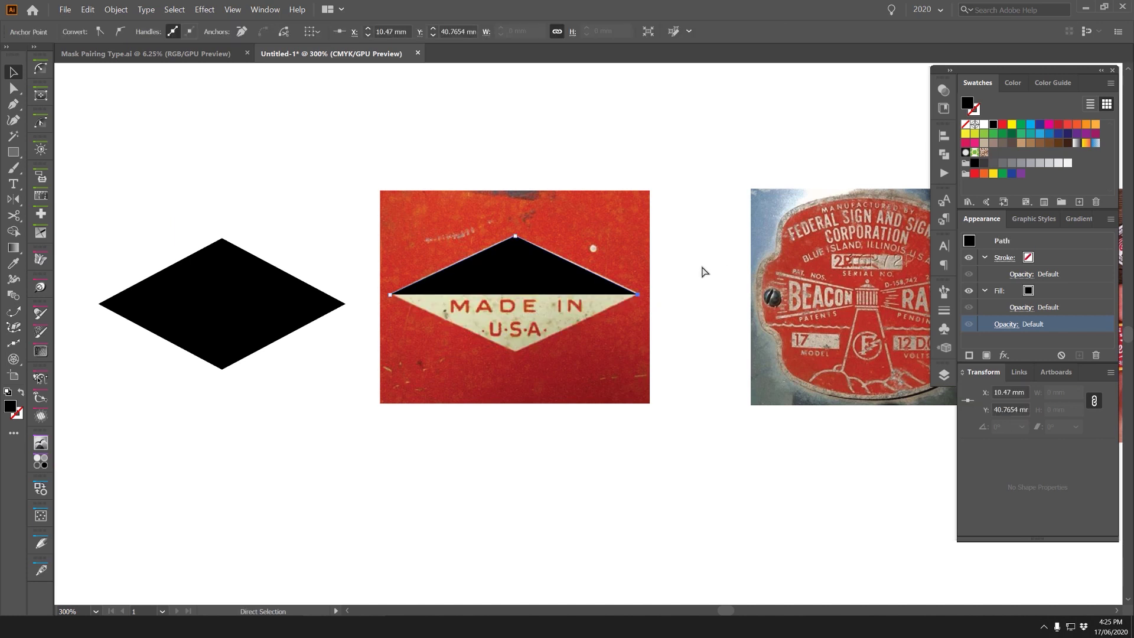
pyautogui.hotkey('ctrl', 'z')
pyautogui.click(552, 134)
pyautogui.moveTo(519, 299); pyautogui.dragTo(619, 478)
pyautogui.hotkey('ctrl', 'z')
pyautogui.scroll(1, 448, 218)
pyautogui.hotkey('ctrl', 'z')
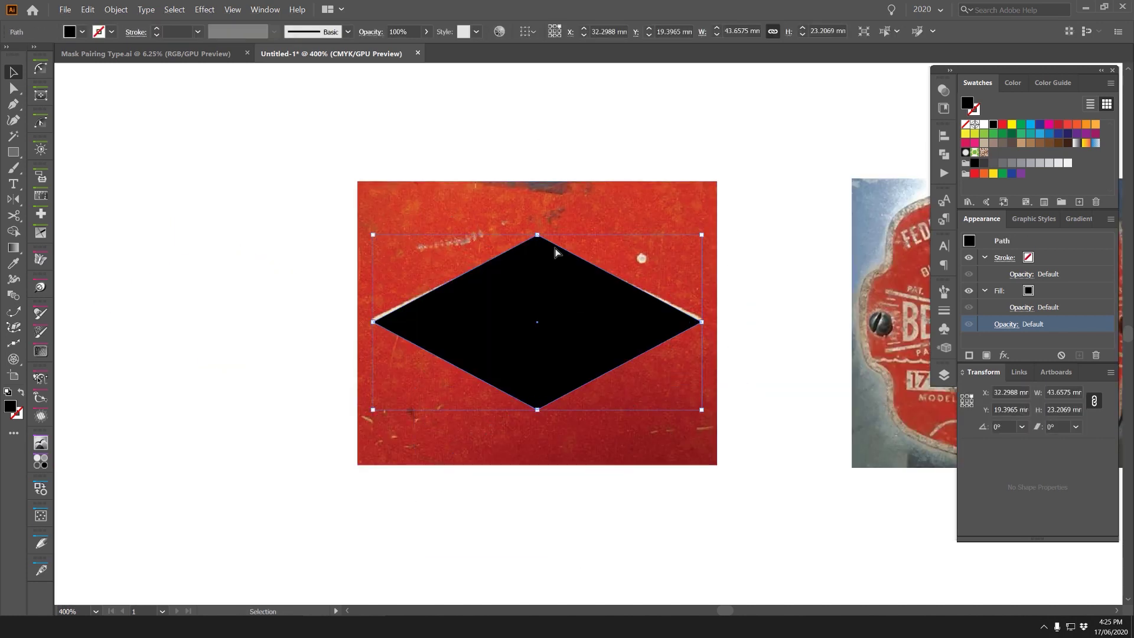
pyautogui.click(1012, 134)
pyautogui.click(1040, 125)
pyautogui.moveTo(602, 337); pyautogui.dragTo(579, 117)
pyautogui.hotkey('ctrl', 'z')
pyautogui.hotkey('ctrl', 'z')
pyautogui.hotkey('ctrl', 'z')
# - Try drawing a black ellipse from the centre of the Federal Sign badge and undo it
pyautogui.click(723, 145)
pyautogui.moveTo(881, 173); pyautogui.dragTo(554, 188)
pyautogui.moveTo(614, 267); pyautogui.dragTo(494, 255)
pyautogui.hscroll(3, 502, 257)
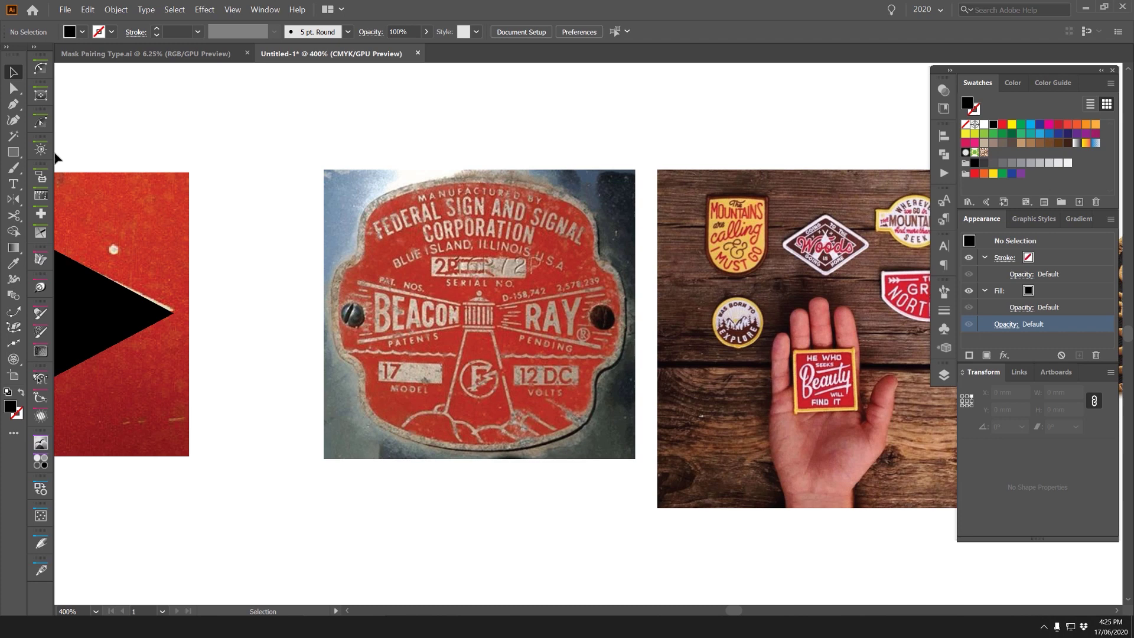
pyautogui.click(19, 155)
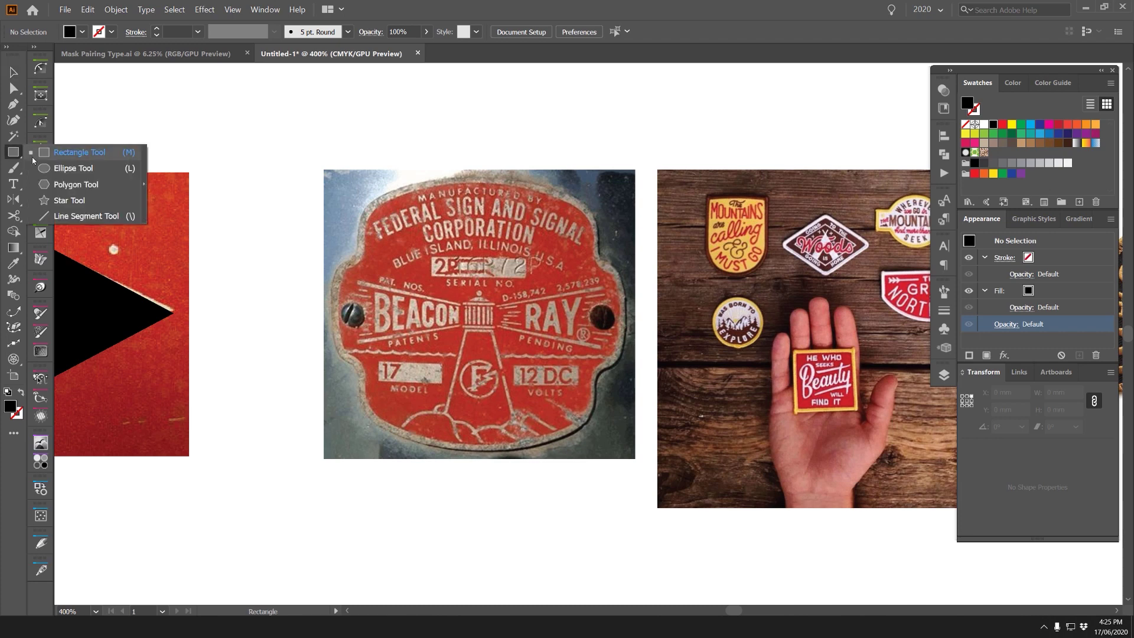
pyautogui.click(47, 154)
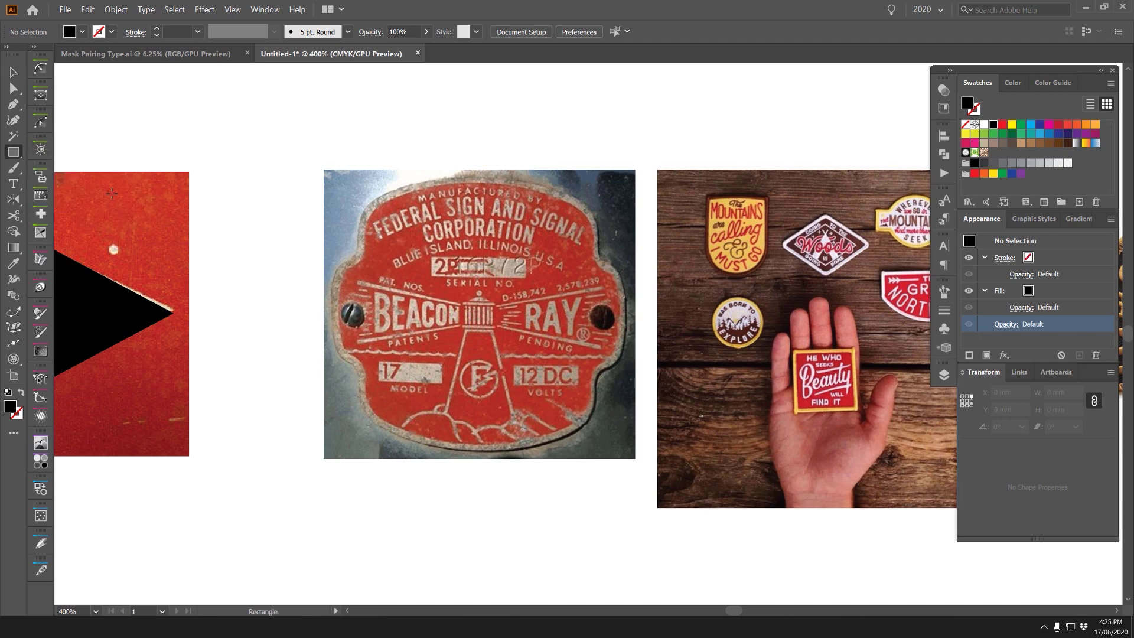
pyautogui.click(13, 152)
pyautogui.click(65, 167)
pyautogui.moveTo(470, 307); pyautogui.dragTo(570, 437)
pyautogui.hotkey('ctrl', 'z')
# - Draw a black square about 34.2 mm per side outward from the centre of the Federal Sign badge
pyautogui.click(13, 152)
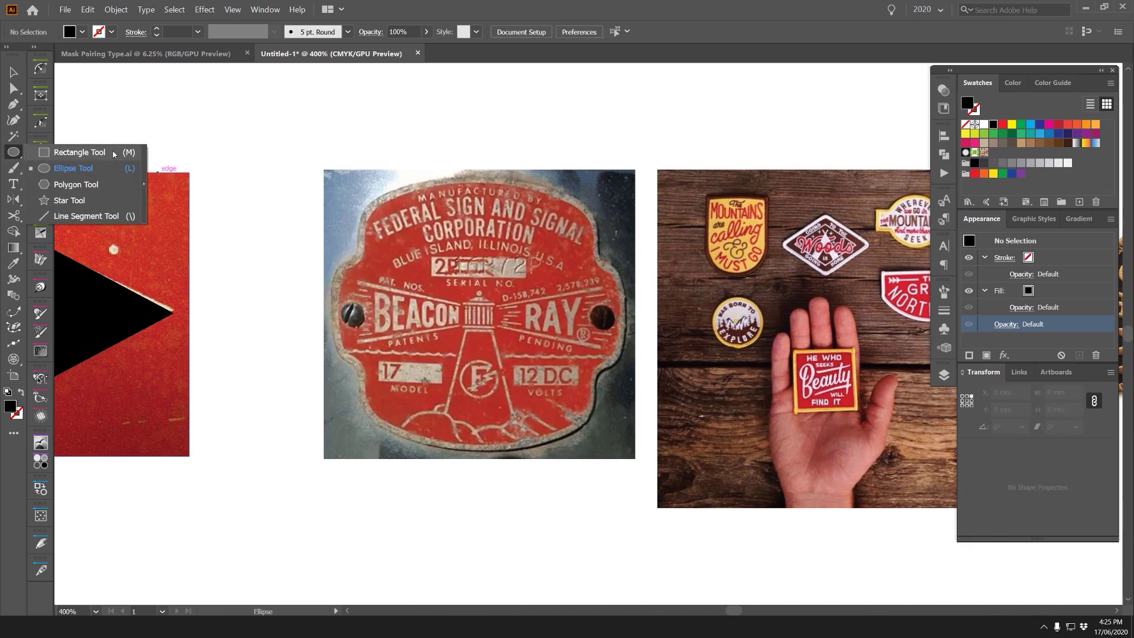
pyautogui.click(80, 153)
pyautogui.moveTo(480, 322); pyautogui.dragTo(615, 455)
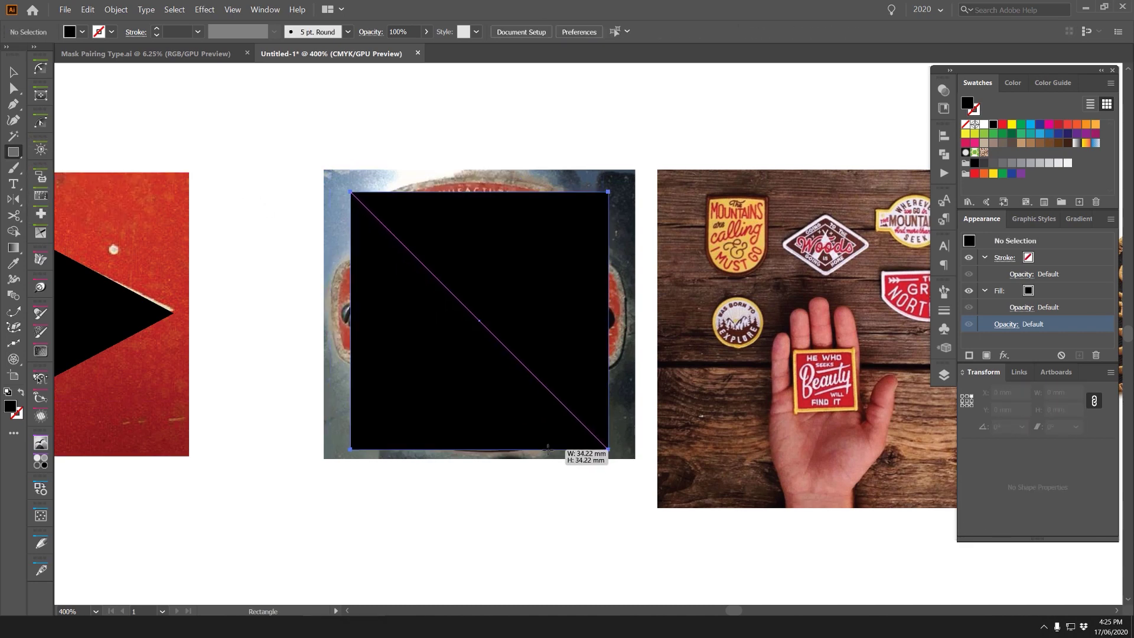
# - Resize the black square to a rectangle about 34.7 mm wide and 36 mm high covering the badge's main body
pyautogui.press('v')
pyautogui.hotkey('ctrl', '-')
pyautogui.click(823, 241)
pyautogui.moveTo(823, 241); pyautogui.dragTo(651, 293)
pyautogui.moveTo(724, 296); pyautogui.dragTo(592, 467)
pyautogui.moveTo(592, 443); pyautogui.dragTo(709, 444)
pyautogui.moveTo(341, 372); pyautogui.dragTo(565, 139)
pyautogui.scroll(2, 491, 314)
pyautogui.scroll(2, 501, 315)
pyautogui.click(554, 179)
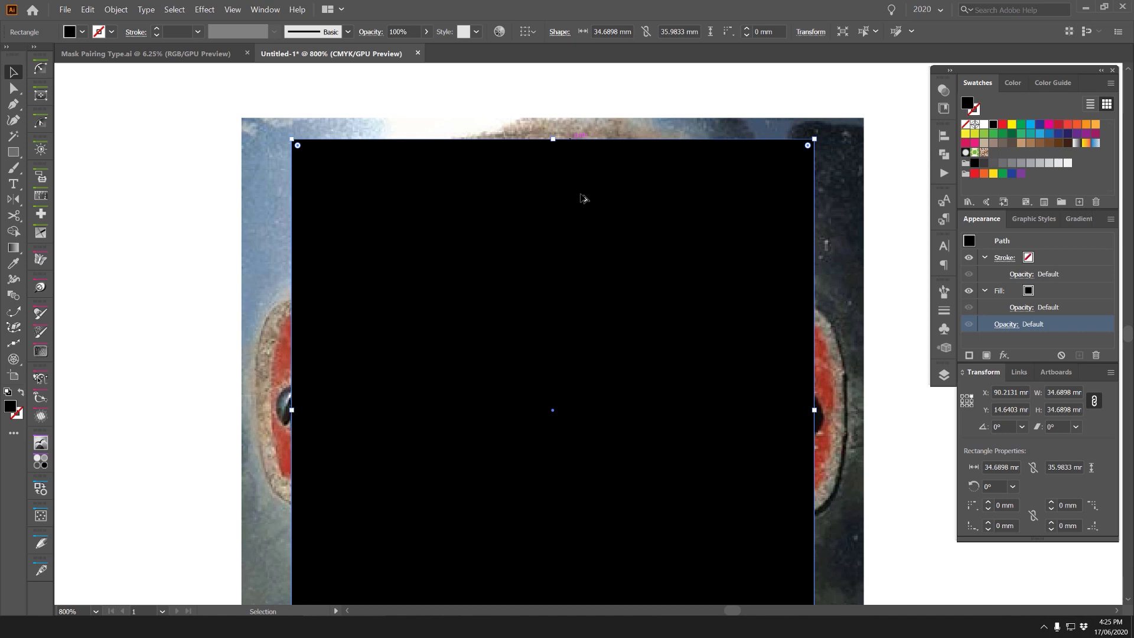
# - Round all four corners of the black rectangle to about 9.5 mm, keeping it in place over the Federal Sign badge
pyautogui.hotkey('ctrl', '-')
pyautogui.press('a')
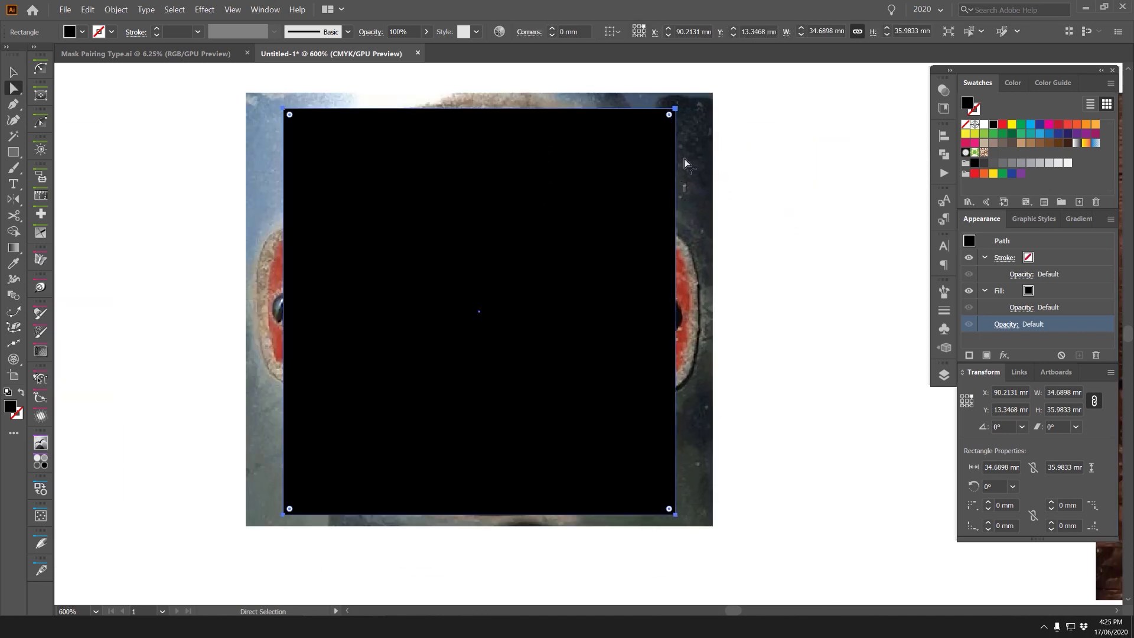
pyautogui.moveTo(669, 115); pyautogui.dragTo(660, 75)
pyautogui.scroll(3, 675, 106)
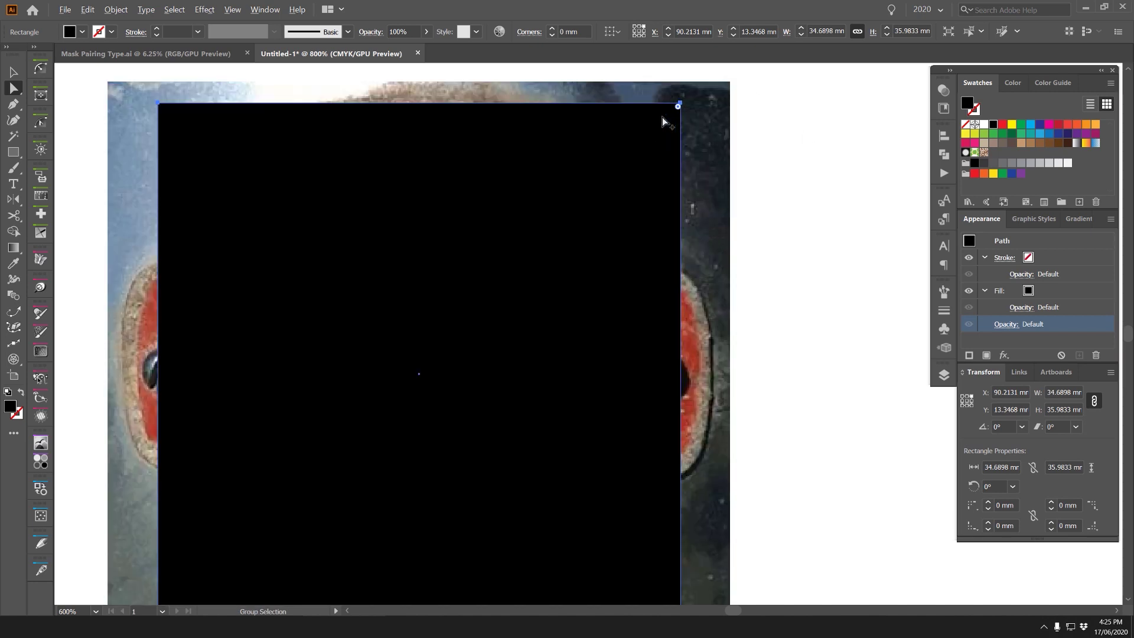
pyautogui.scroll(-3, 689, 88)
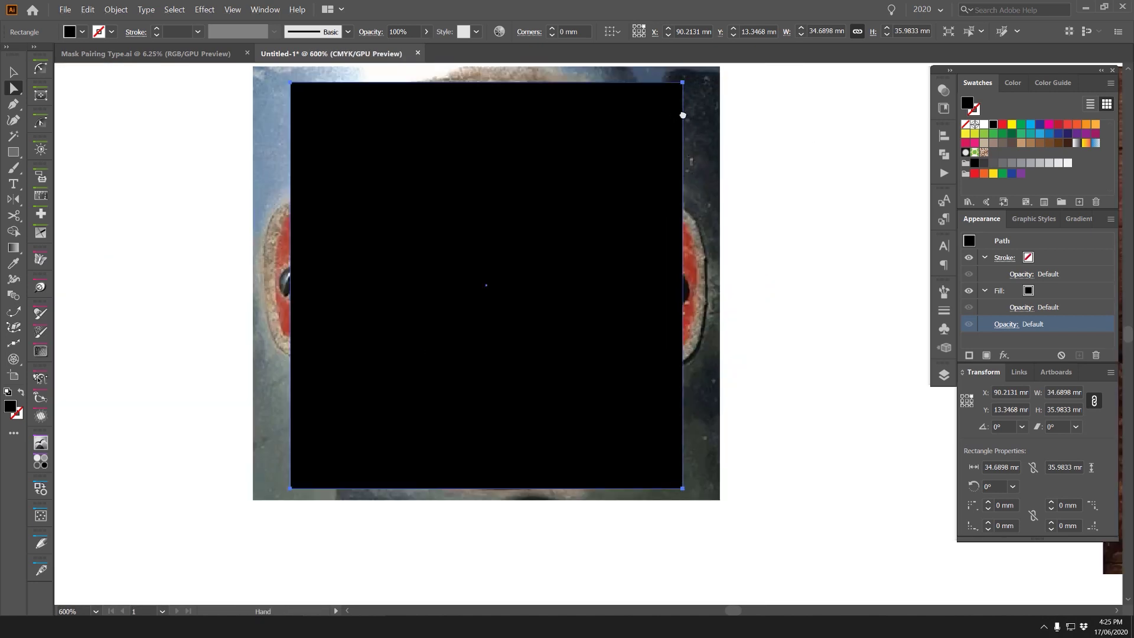
pyautogui.moveTo(679, 99); pyautogui.dragTo(683, 115)
pyautogui.scroll(-1, 681, 109)
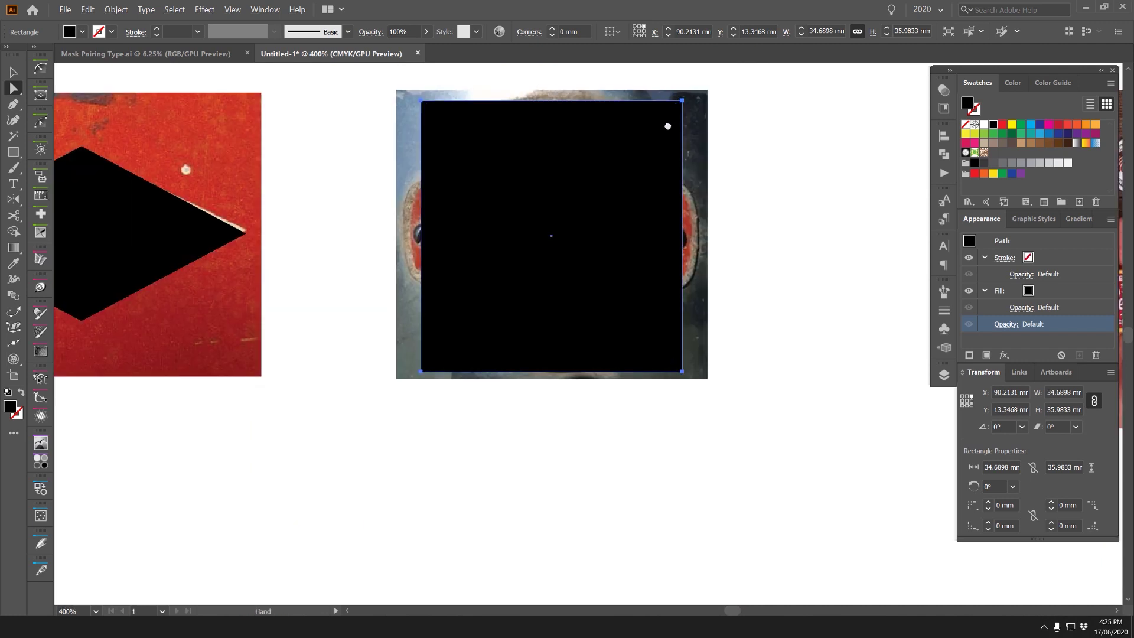
pyautogui.moveTo(653, 135); pyautogui.dragTo(430, 248)
pyautogui.press('v')
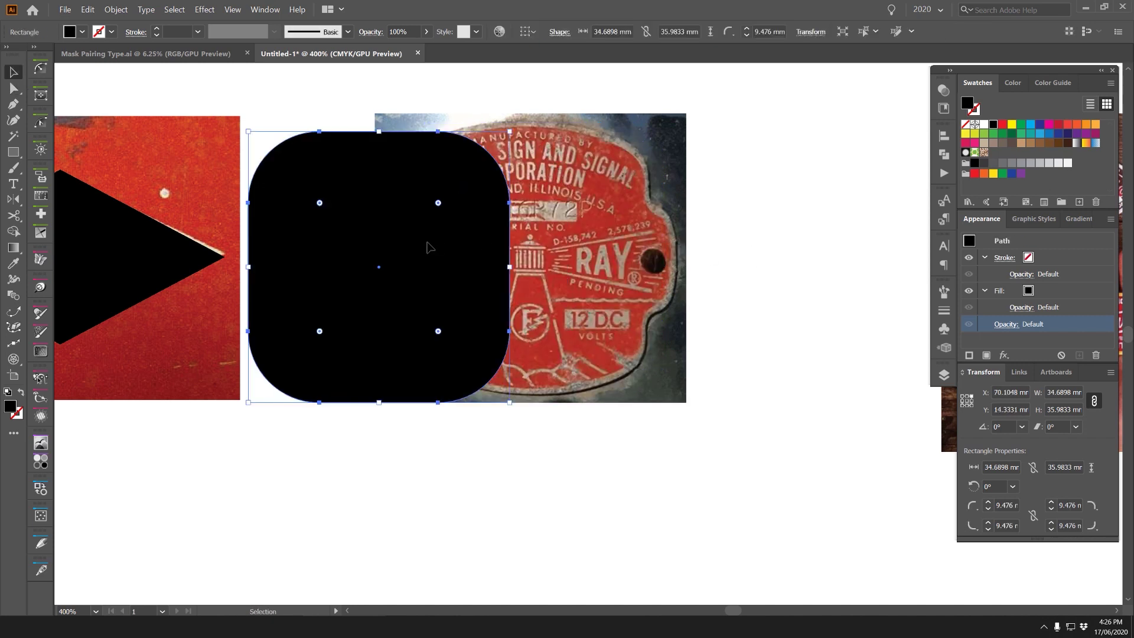
pyautogui.hotkey('ctrl', 'z')
# - Try adding an anchor point to the rounded rectangle's upper edge with the Pen tool and undo it
pyautogui.scroll(1, 540, 130)
pyautogui.press('a')
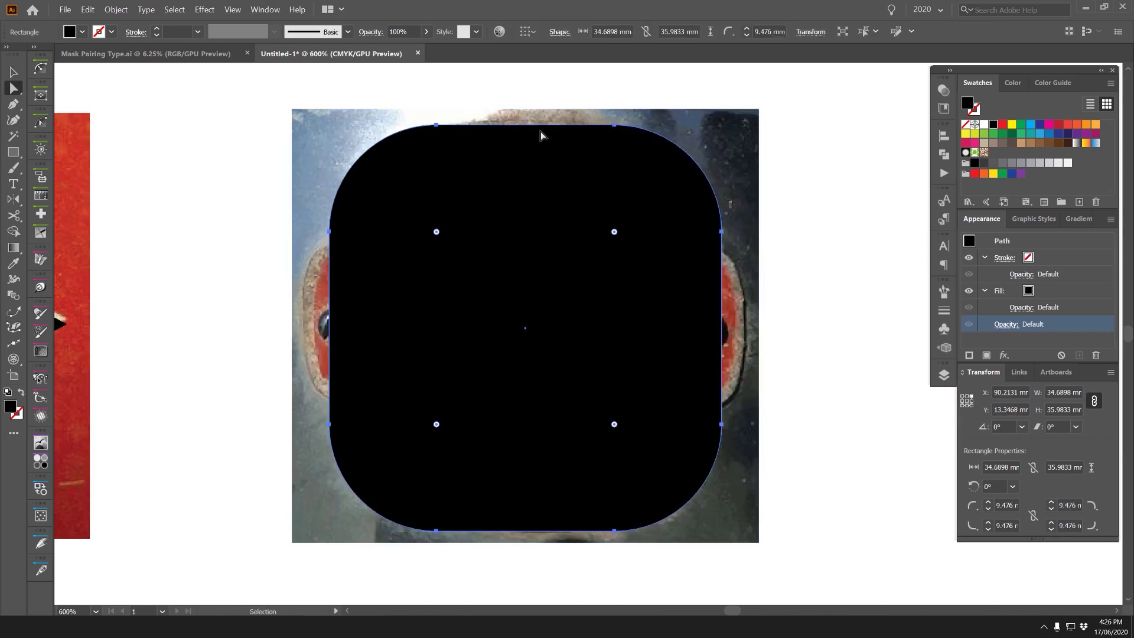
pyautogui.moveTo(554, 182); pyautogui.dragTo(543, 236)
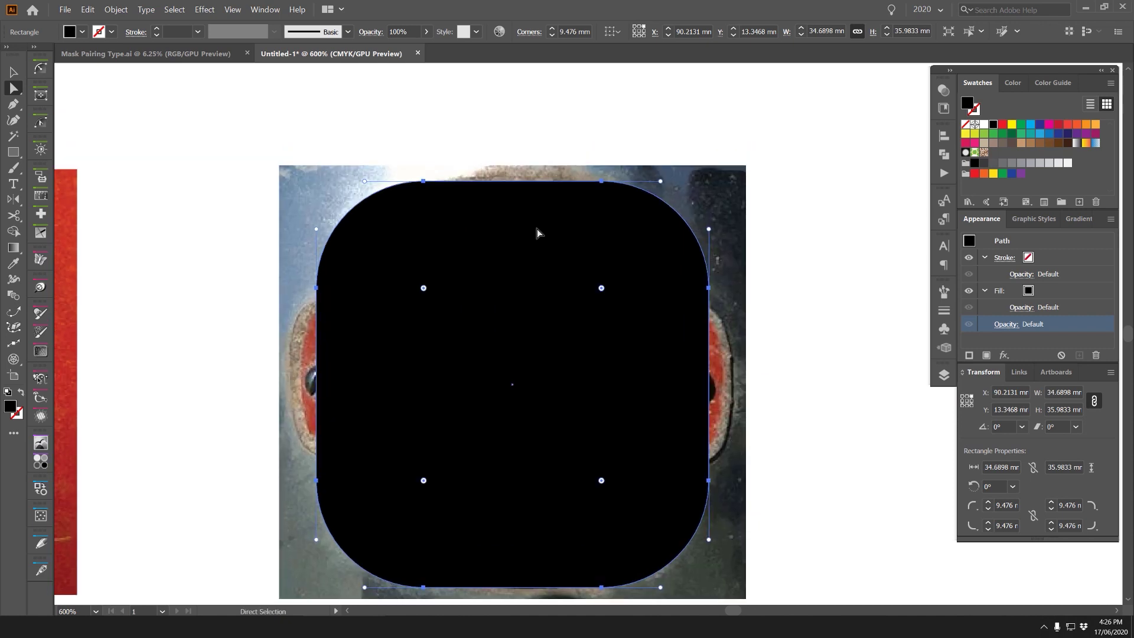
pyautogui.press('p')
pyautogui.scroll(2, 517, 188)
pyautogui.moveTo(521, 186); pyautogui.dragTo(522, 169)
pyautogui.scroll(-3, 583, 196)
pyautogui.press('v')
pyautogui.hotkey('ctrl', 'z')
pyautogui.hotkey('ctrl', 'z')
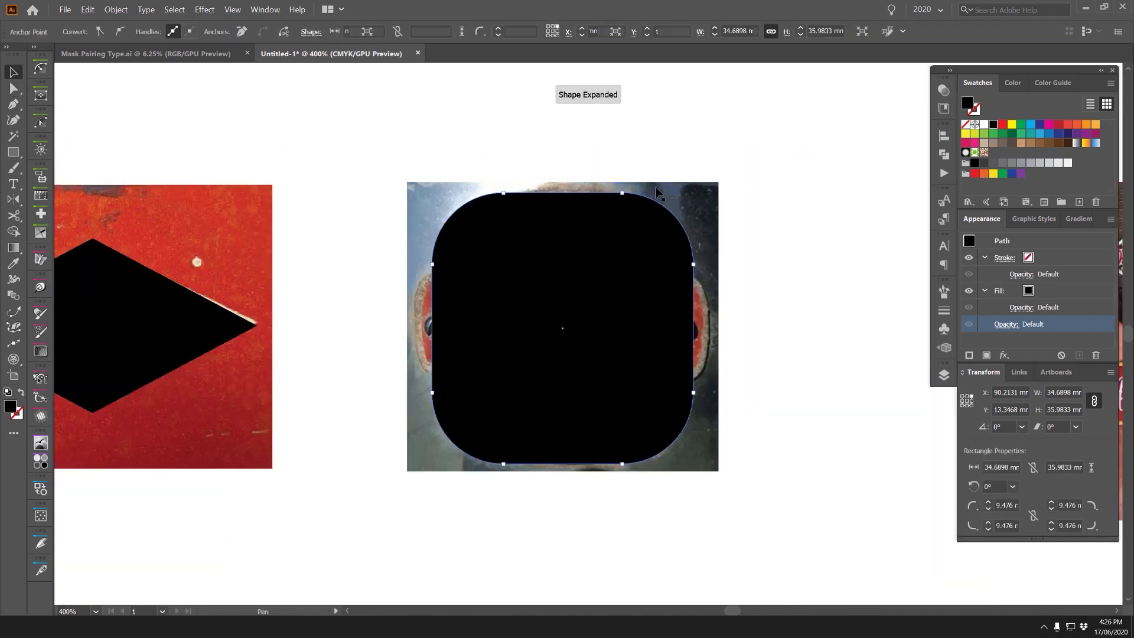
# - Apply an Envelope Distort warp to the rounded rectangle with the Bulge style, horizontal, at 10% bend
pyautogui.click(125, 12)
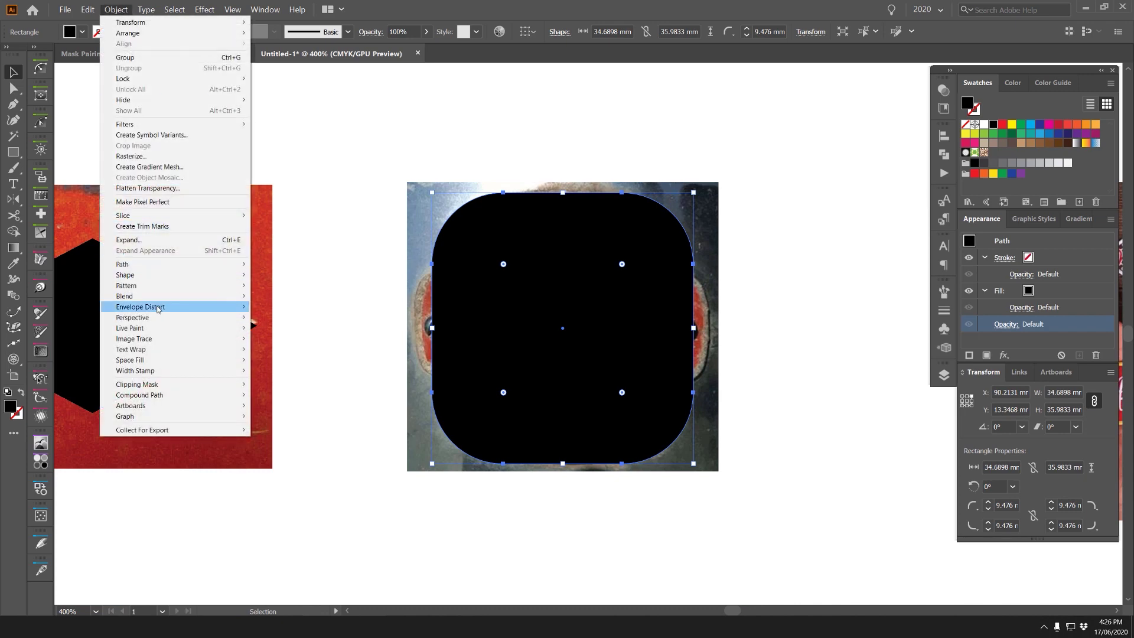
pyautogui.moveTo(225, 306)
pyautogui.click(290, 307)
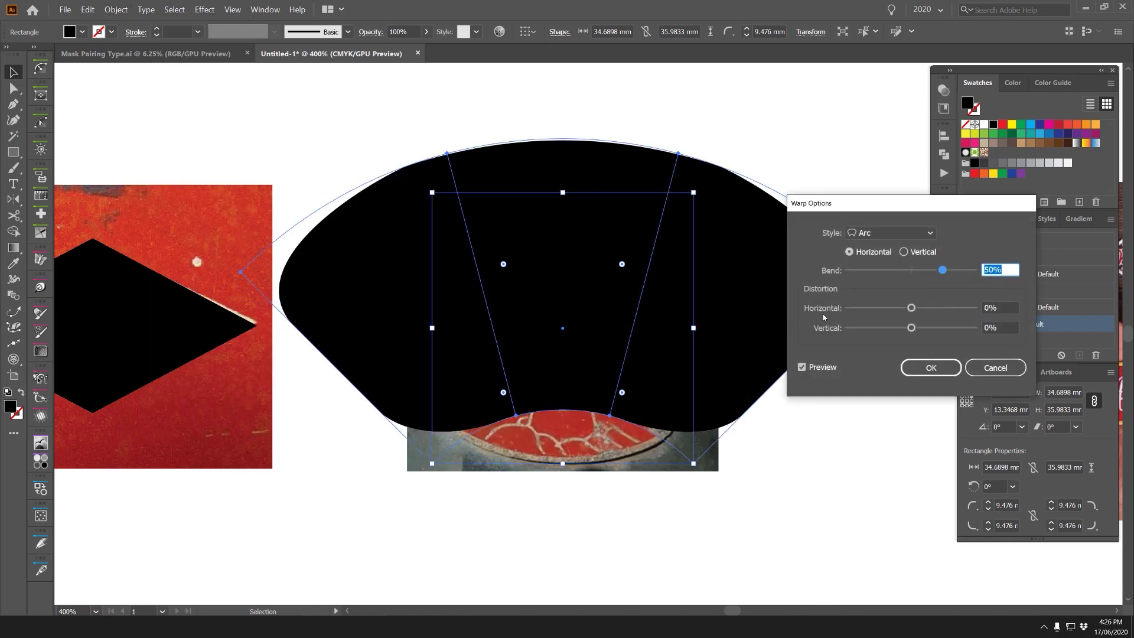
pyautogui.click(905, 234)
pyautogui.click(879, 310)
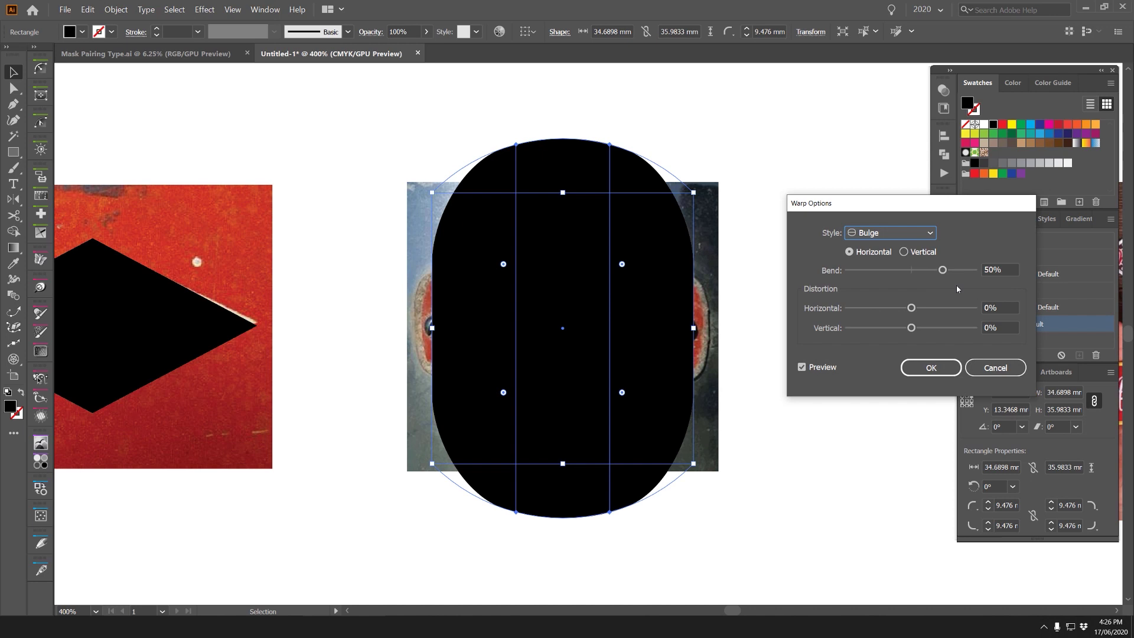
pyautogui.scroll(-12, 993, 270)
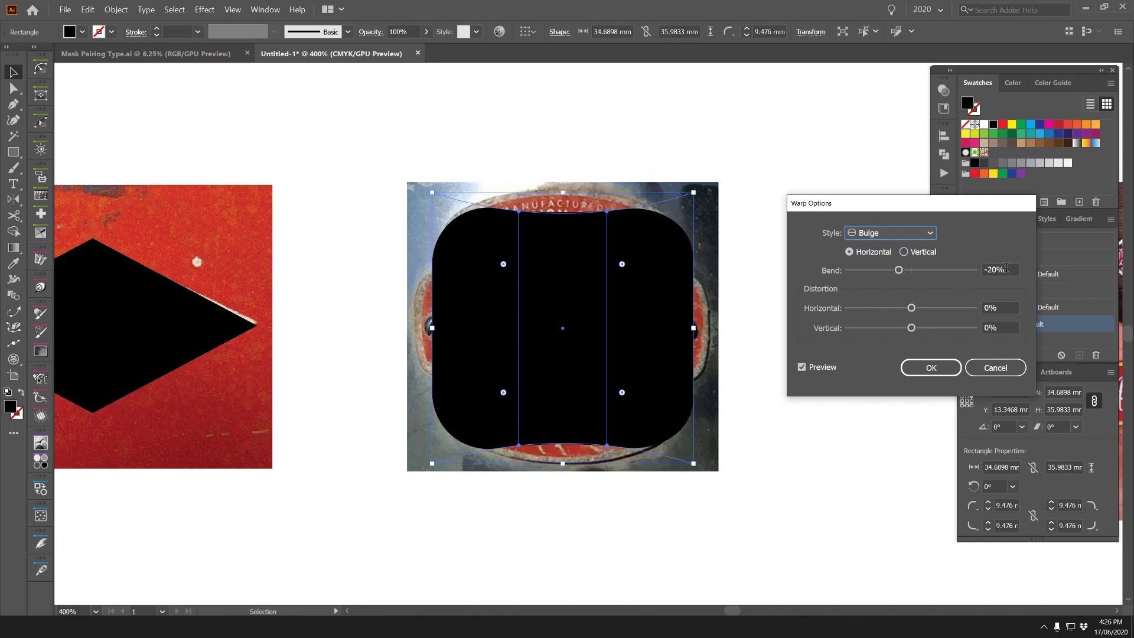
pyautogui.hotkey('shift', 'Up')
pyautogui.hotkey('shift', 'Up')
pyautogui.hotkey('shift', 'Up')
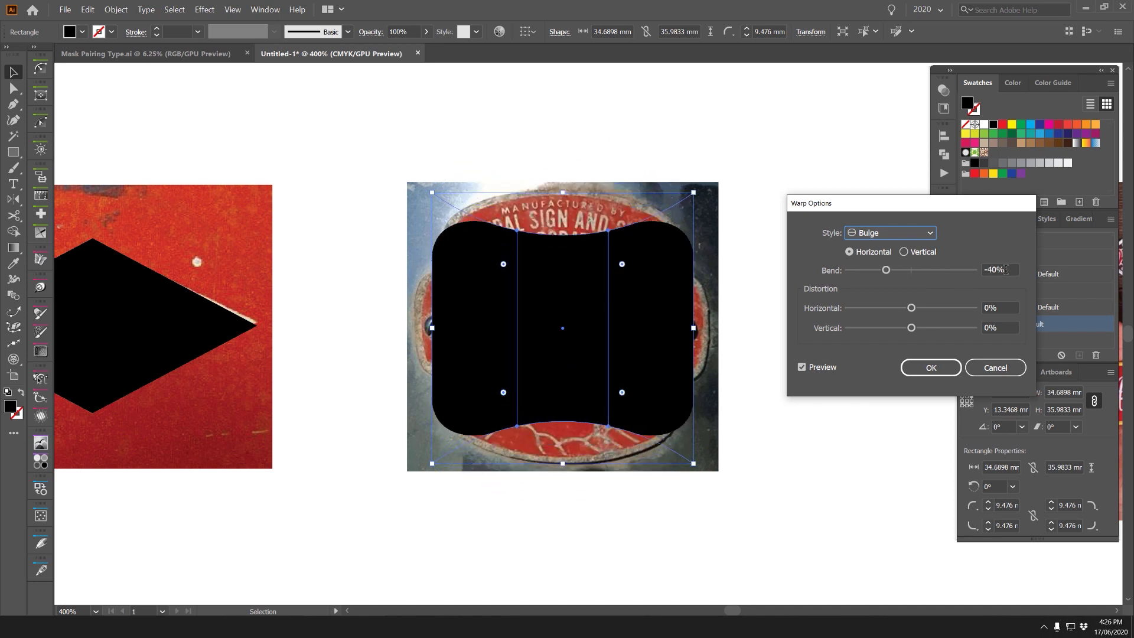
pyautogui.hotkey('shift', 'Up')
pyautogui.hotkey('shift', 'Up')
pyautogui.hotkey('shift', 'Up')
pyautogui.hotkey('shift', 'Up')
pyautogui.hotkey('shift', 'Up')
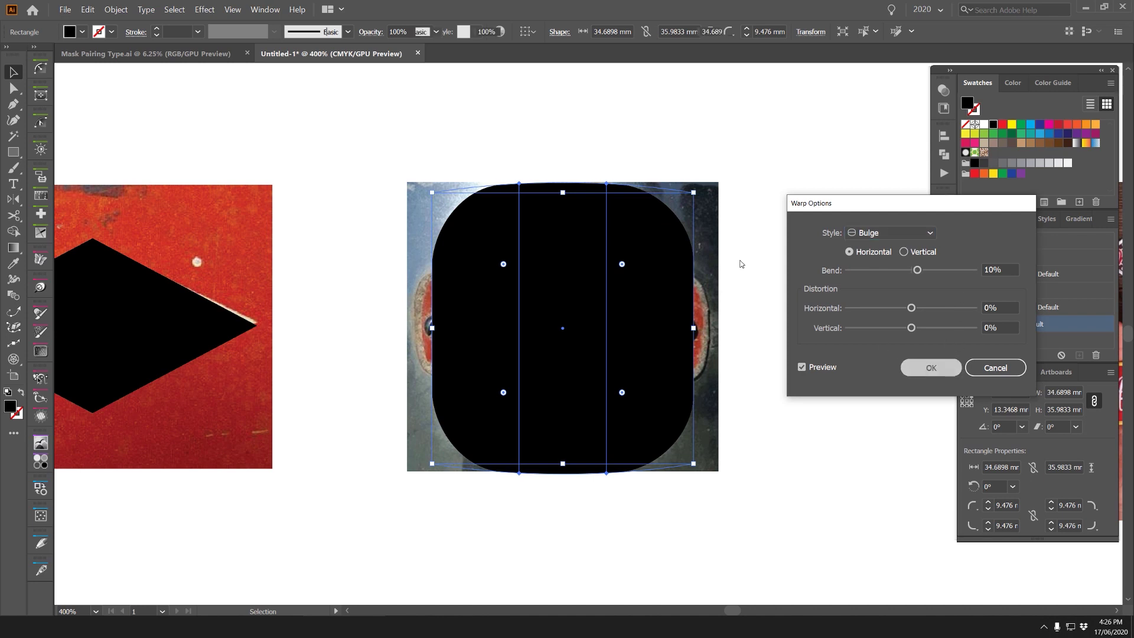
pyautogui.press('Return')
# - Scale the warped shape to about 31.9 mm by 35.6 mm and expand its object and fill
pyautogui.moveTo(563, 182)
pyautogui.mouseDown()
pyautogui.moveTo(563, 217)
pyautogui.moveTo(564, 196)
pyautogui.mouseUp()
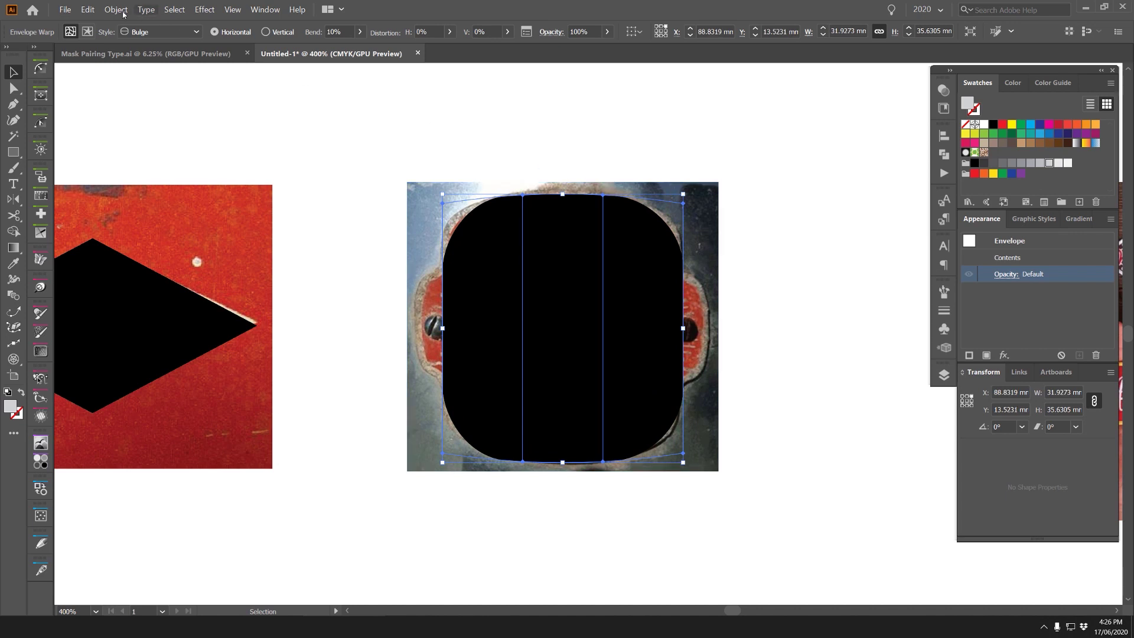
pyautogui.click(123, 13)
pyautogui.click(183, 240)
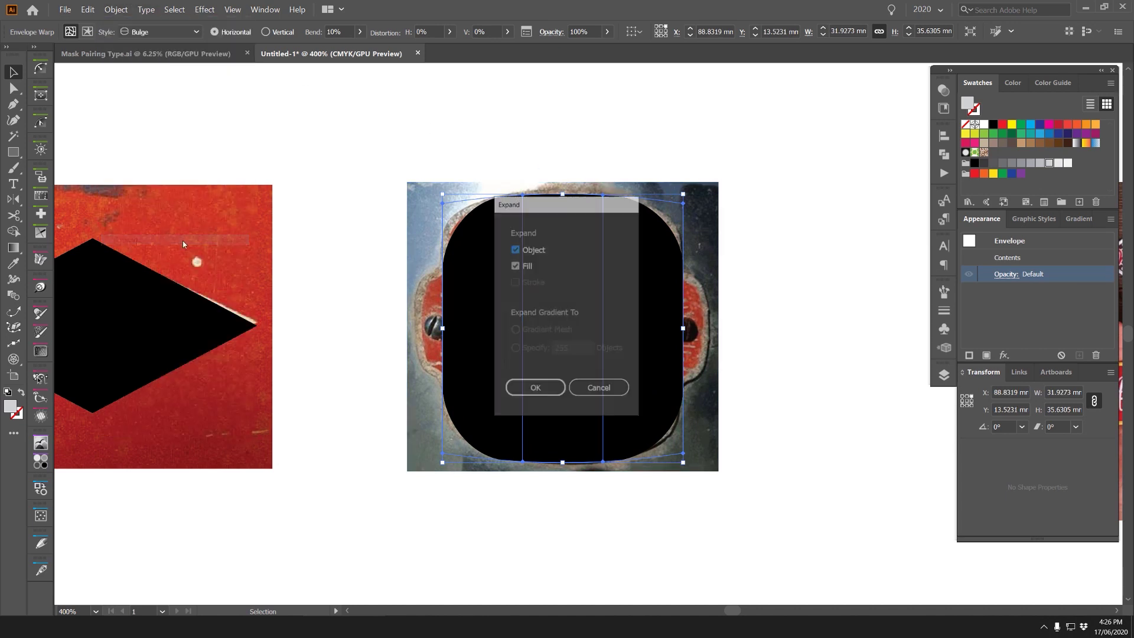
pyautogui.click(525, 393)
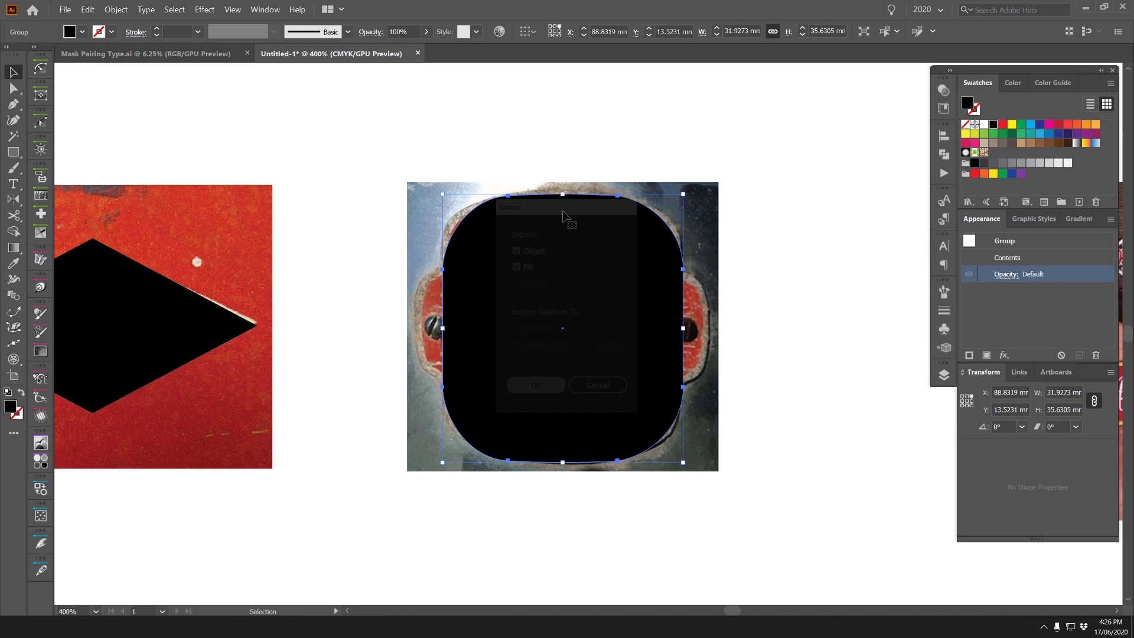
# - Try moving the expanded shape away from the Federal Sign badge and undo the moves
pyautogui.moveTo(564, 227); pyautogui.dragTo(153, 245)
pyautogui.hotkey('ctrl', 'z')
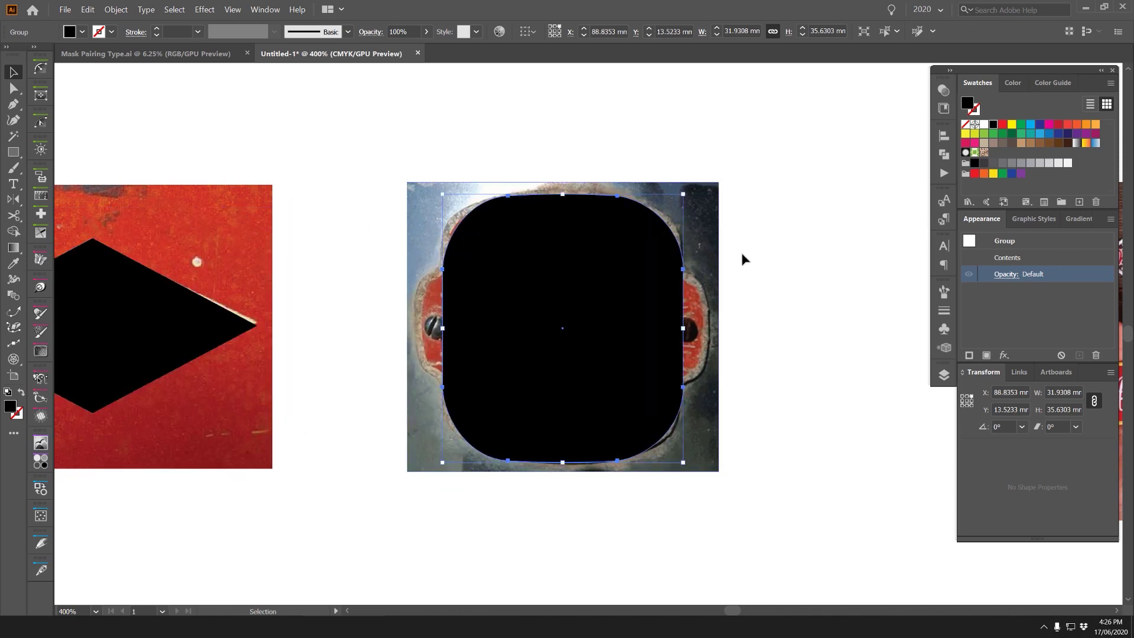
pyautogui.click(742, 257)
pyautogui.scroll(1, 708, 299)
pyautogui.click(591, 276)
pyautogui.moveTo(640, 301); pyautogui.dragTo(489, 299)
pyautogui.hotkey('ctrl', 'z')
pyautogui.hotkey('ctrl', 'shift', 'z')
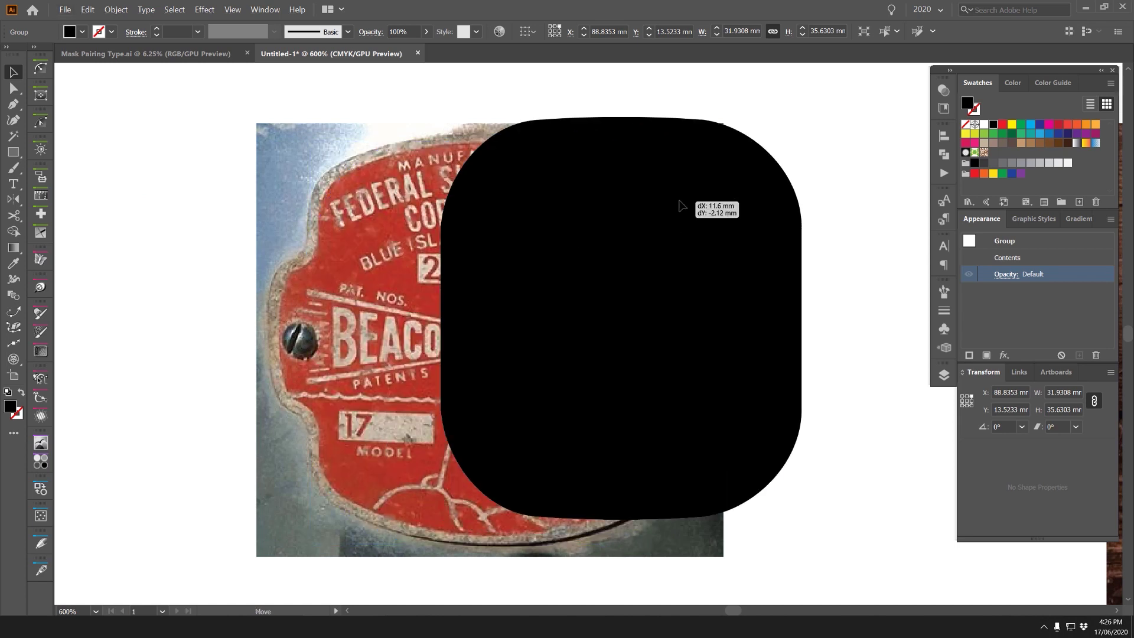
pyautogui.hotkey('ctrl', 'z')
pyautogui.press('v')
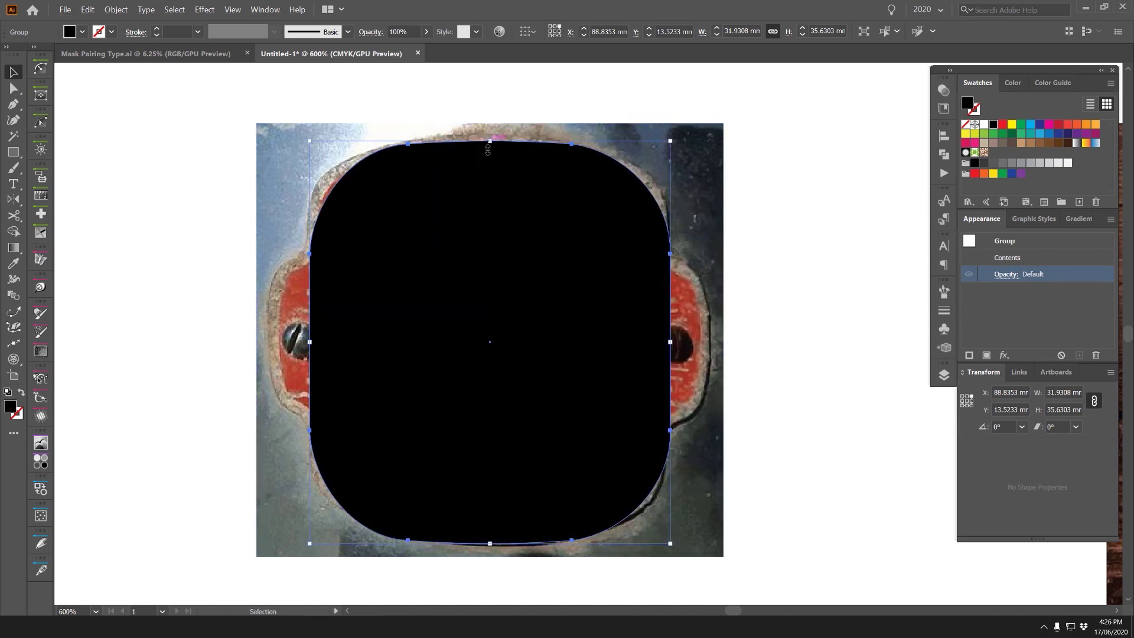
# - Reshape a duplicate of the rounded shape into a low band about 38.4 mm wide that covers the badge's side tabs
pyautogui.moveTo(488, 150); pyautogui.dragTo(500, 289)
pyautogui.moveTo(583, 342); pyautogui.dragTo(708, 351)
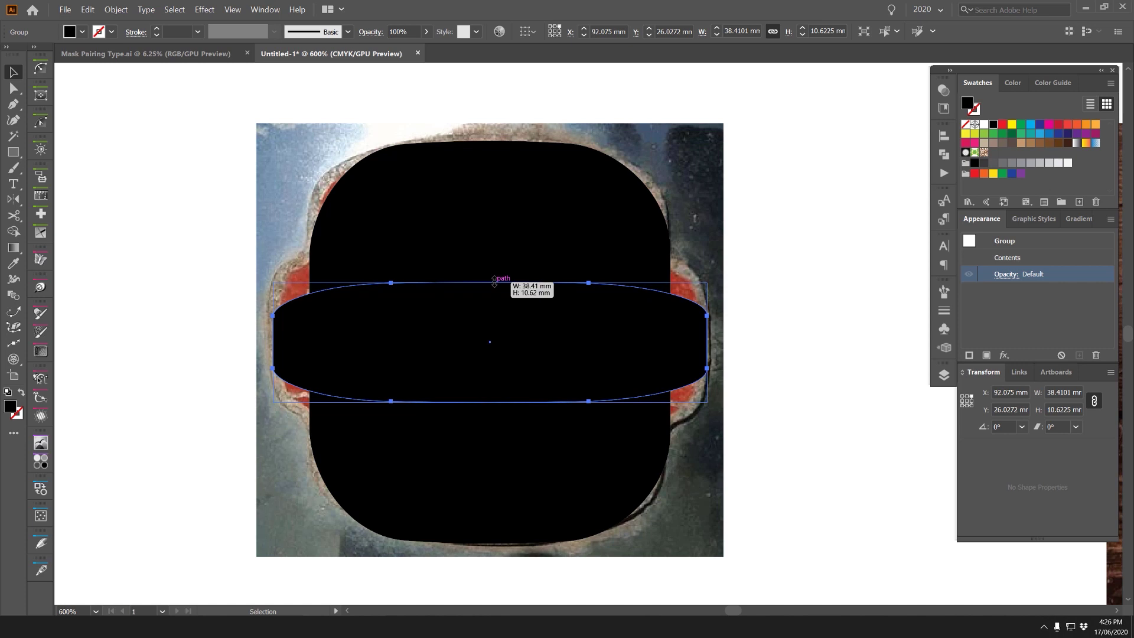
pyautogui.moveTo(494, 281); pyautogui.dragTo(495, 233)
pyautogui.click(754, 165)
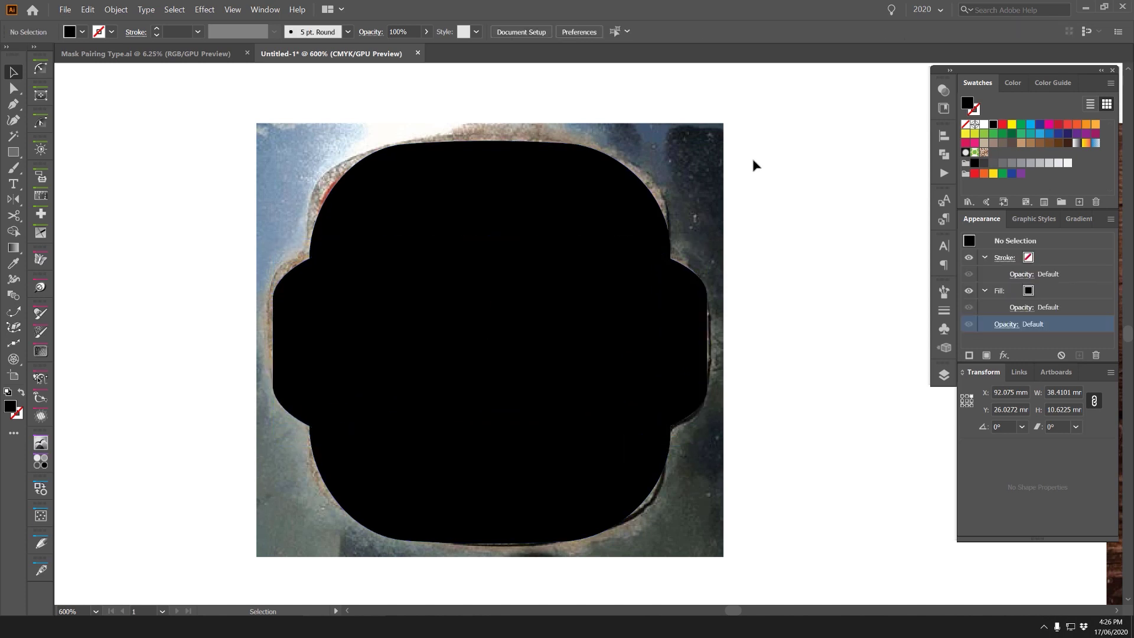
# - Unite the two overlapping black shapes with Pathfinder and move the resulting badge silhouette below the reference photos
pyautogui.scroll(-2, 754, 164)
pyautogui.click(633, 189)
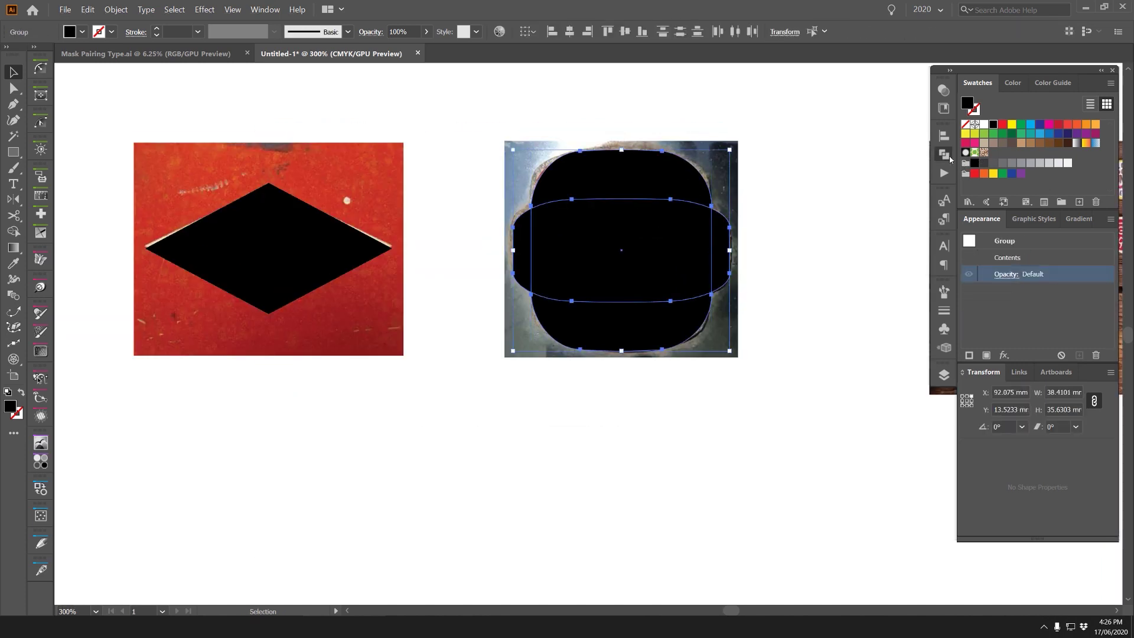
pyautogui.click(948, 156)
pyautogui.click(789, 166)
pyautogui.moveTo(658, 251); pyautogui.dragTo(473, 534)
pyautogui.moveTo(555, 480); pyautogui.dragTo(566, 275)
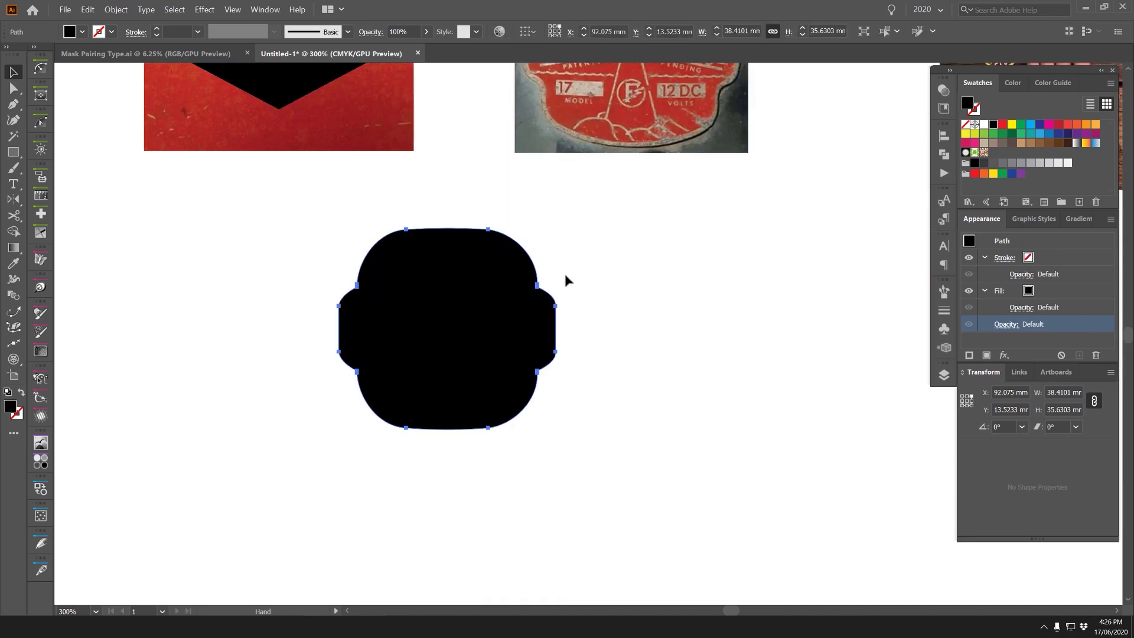
# - Try an orange fill on the badge silhouette
pyautogui.click(1013, 124)
pyautogui.click(610, 276)
pyautogui.scroll(2, 417, 302)
pyautogui.hotkey('ctrl', 'z')
pyautogui.click(984, 174)
pyautogui.click(738, 201)
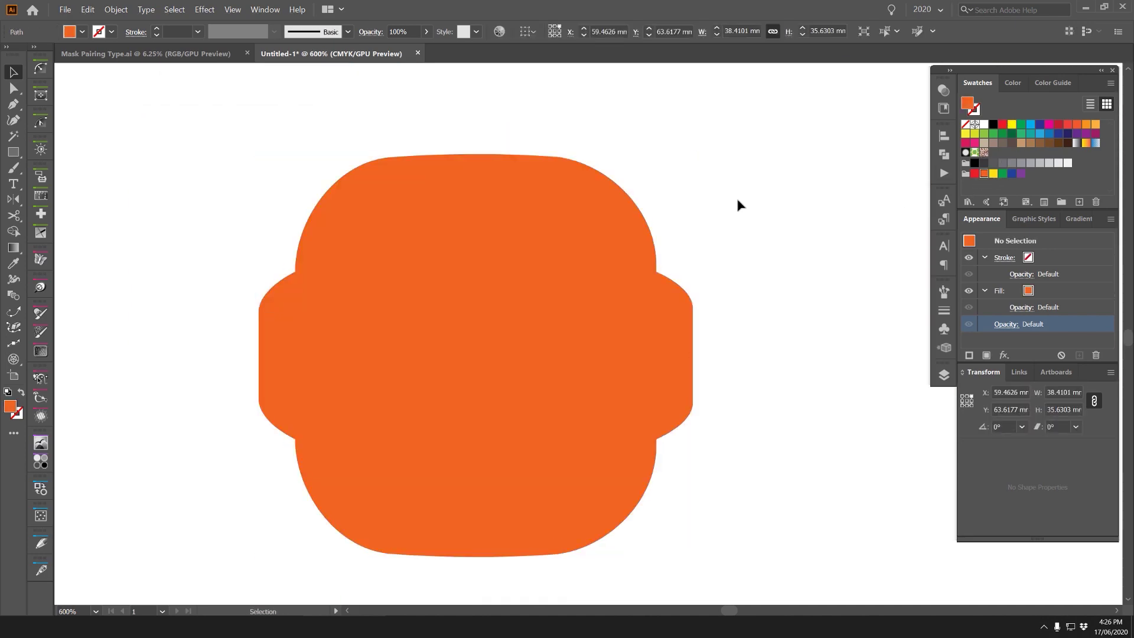
# - Undo the orange fill and the silhouette's move off the Federal Sign badge photo
pyautogui.scroll(-2, 738, 204)
pyautogui.hotkey('ctrl', 'z')
pyautogui.hotkey('ctrl', 'z')
pyautogui.hotkey('ctrl', 'z')
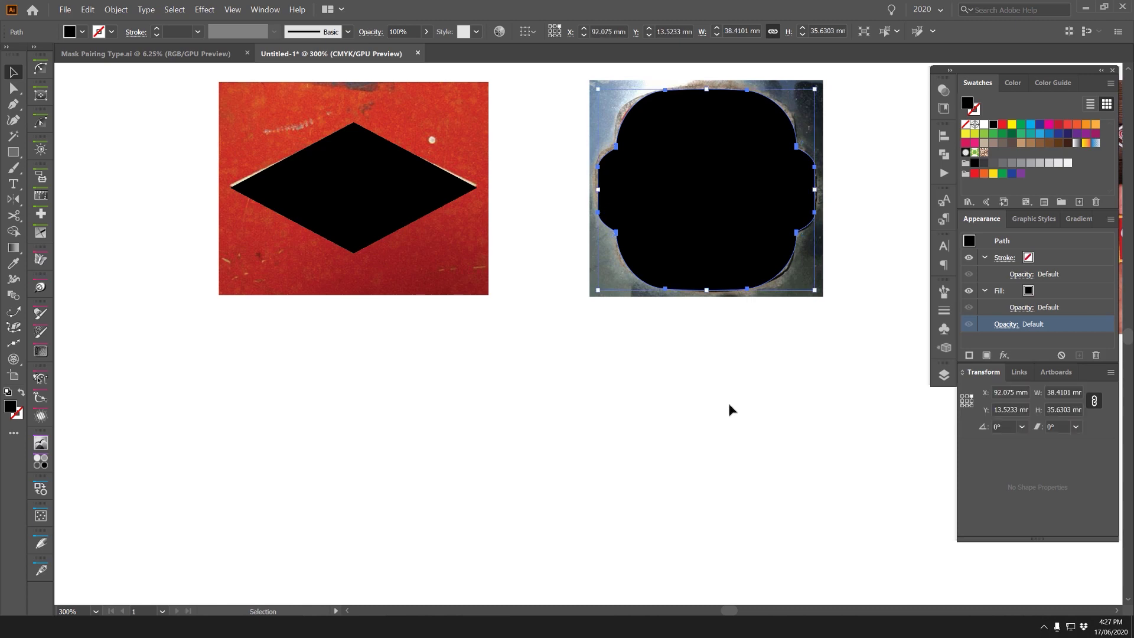
pyautogui.click(729, 404)
# - Try shifting the silhouette aside to see the screw on the badge's tab, and undo the move
pyautogui.moveTo(606, 414); pyautogui.dragTo(360, 484)
pyautogui.moveTo(492, 300); pyautogui.dragTo(558, 298)
pyautogui.scroll(4, 353, 250)
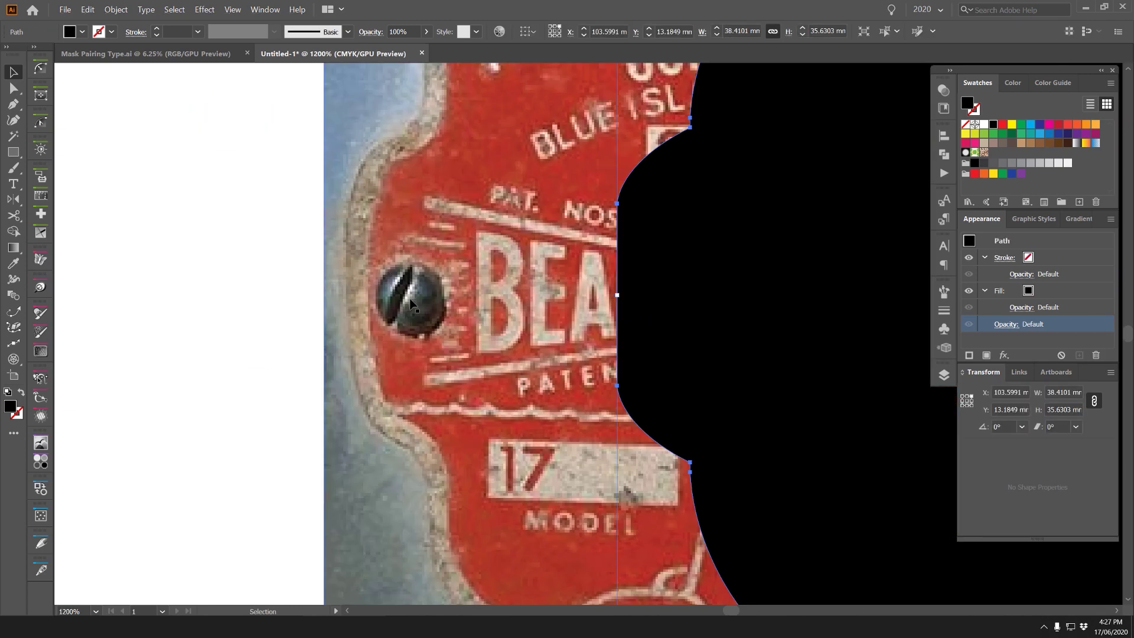
pyautogui.hotkey('ctrl', 'z')
pyautogui.click(234, 364)
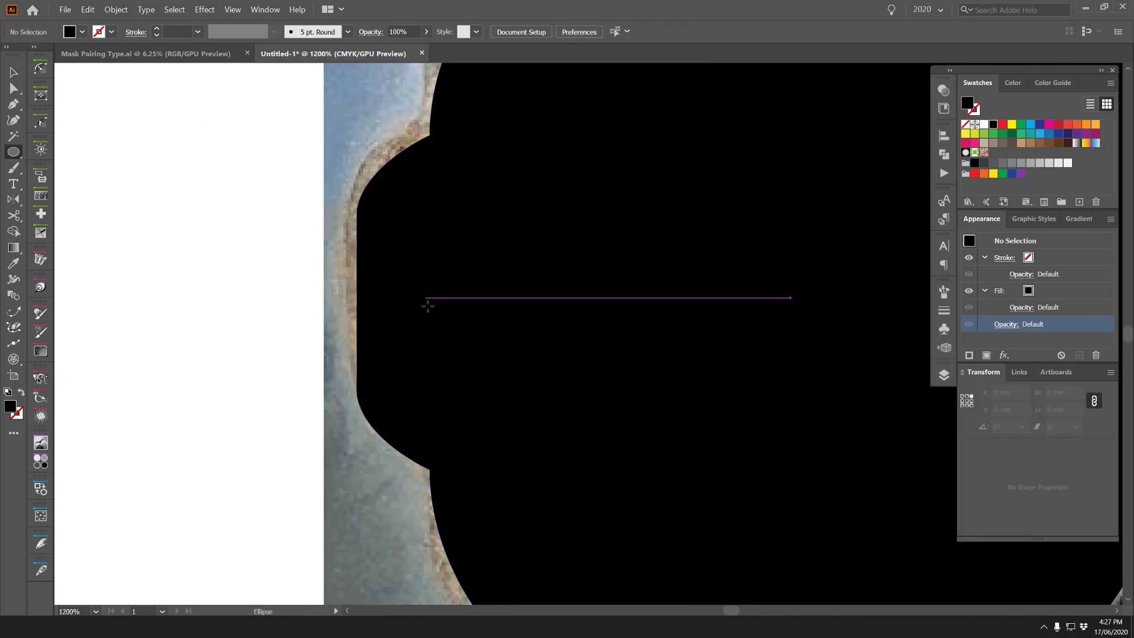
# - Place a white circle about 3.17 mm across over the left screw hole and copy it straight across to the opposite tab
pyautogui.click(984, 124)
pyautogui.scroll(-3, 578, 210)
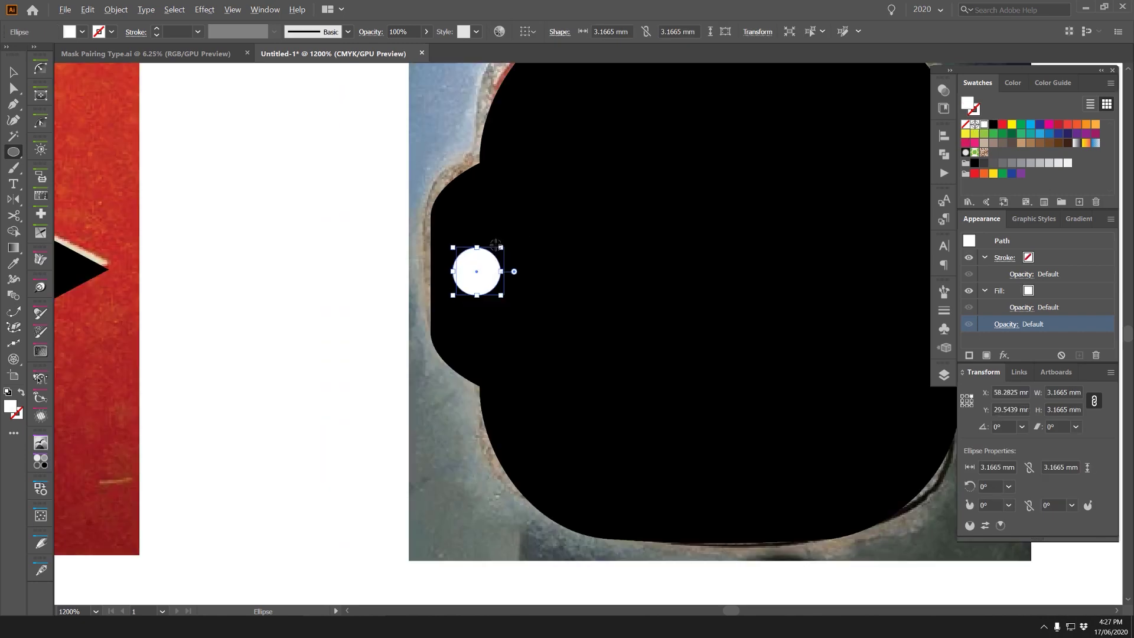
pyautogui.press('v')
pyautogui.click(337, 227)
pyautogui.moveTo(431, 263); pyautogui.dragTo(677, 270)
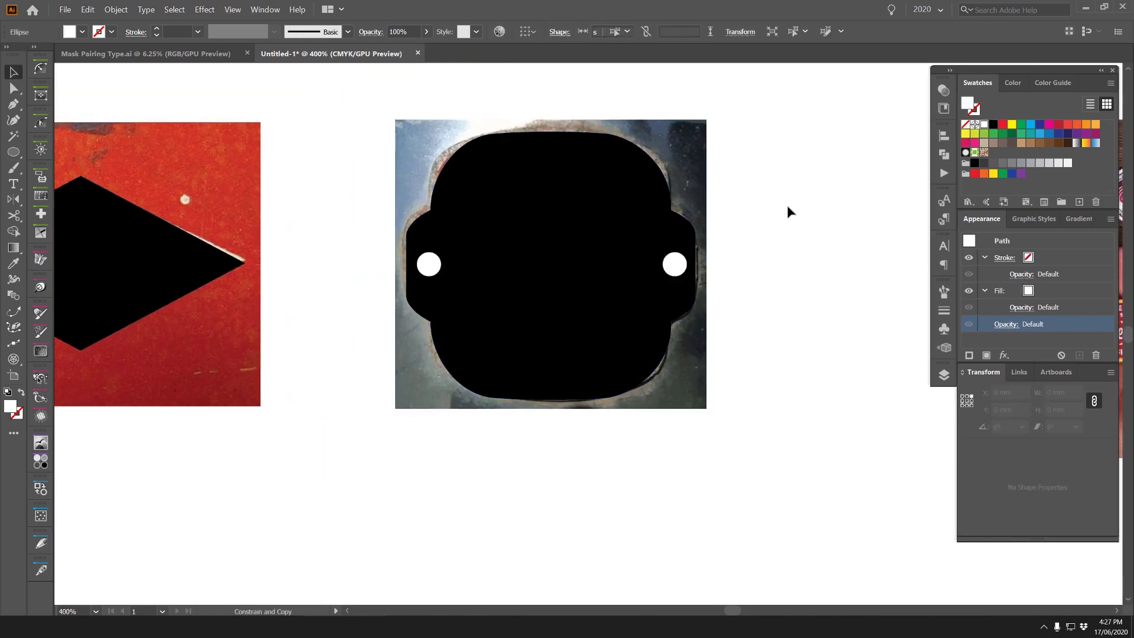
pyautogui.click(788, 208)
# - Move the Blood, Sweat & Beers patch image farther from the hand photo and lock it
pyautogui.scroll(-2, 788, 209)
pyautogui.moveTo(809, 200); pyautogui.dragTo(387, 198)
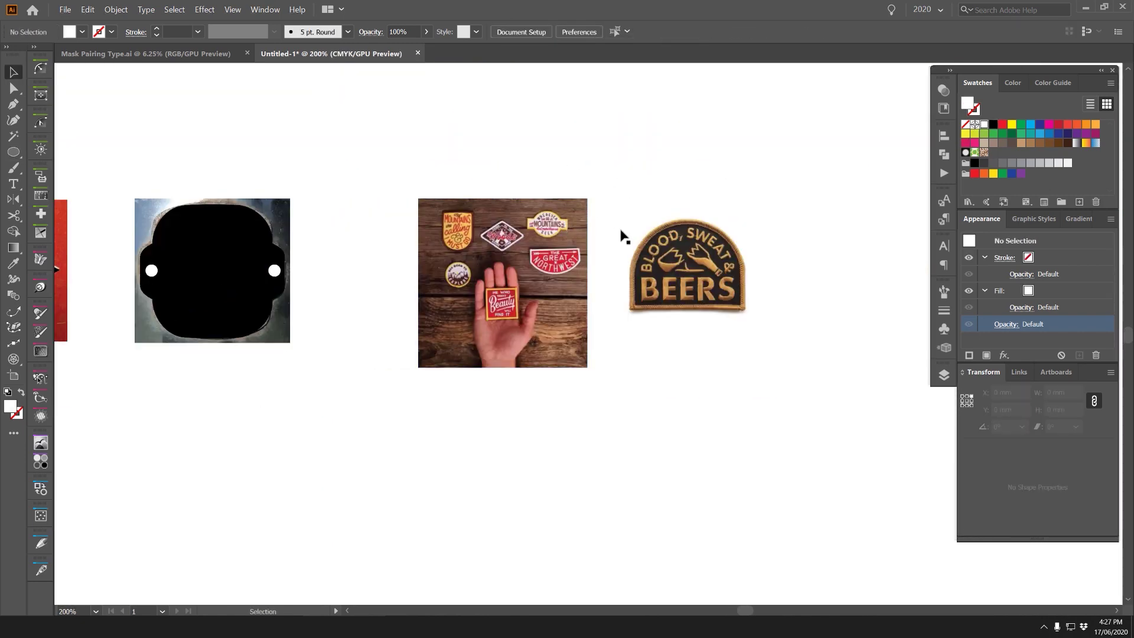
pyautogui.moveTo(653, 250); pyautogui.dragTo(462, 255)
pyautogui.scroll(2, 495, 275)
pyautogui.moveTo(529, 270); pyautogui.dragTo(632, 272)
pyautogui.scroll(1, 790, 172)
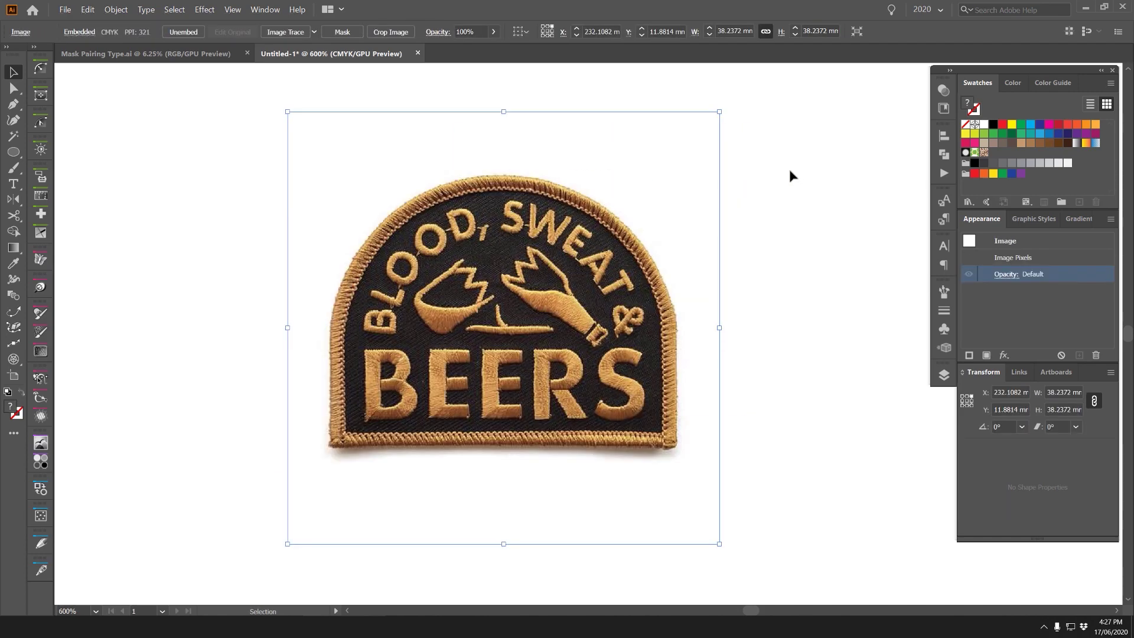
pyautogui.hotkey('ctrl', '2')
# - Draw a circle about 32.5 mm across over the patch's arched top and fill it black
pyautogui.scroll(-1, 587, 296)
pyautogui.moveTo(557, 288); pyautogui.dragTo(614, 435)
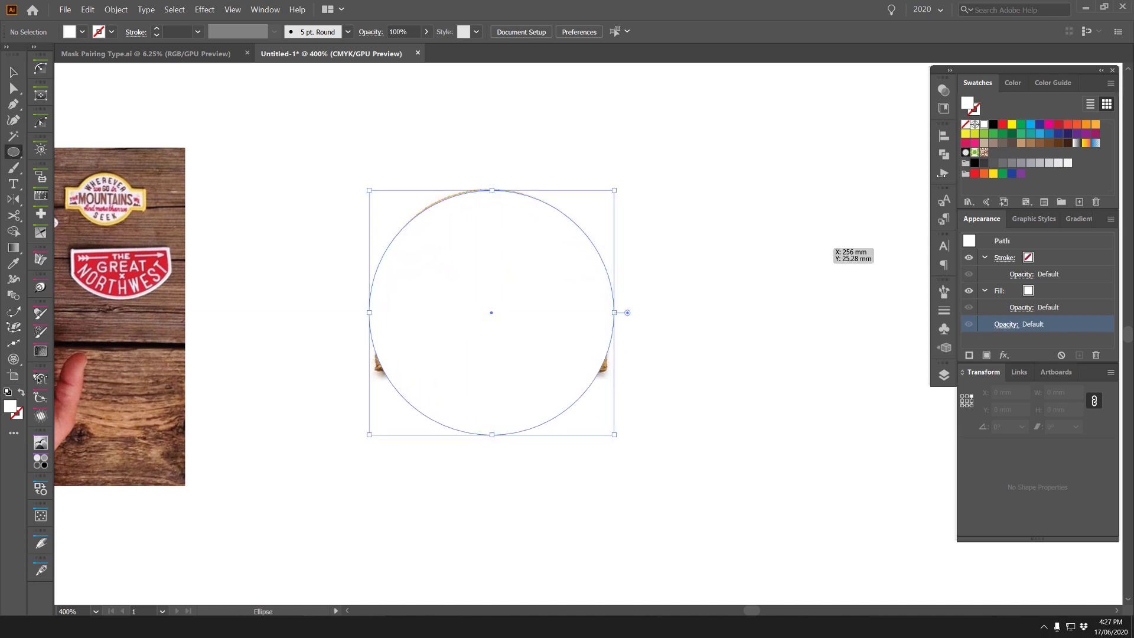
pyautogui.click(993, 125)
pyautogui.press('v')
pyautogui.click(720, 385)
# - Delete the black circle's bottom anchor point to leave a half circle over the patch's arch
pyautogui.press('a')
pyautogui.scroll(1, 368, 430)
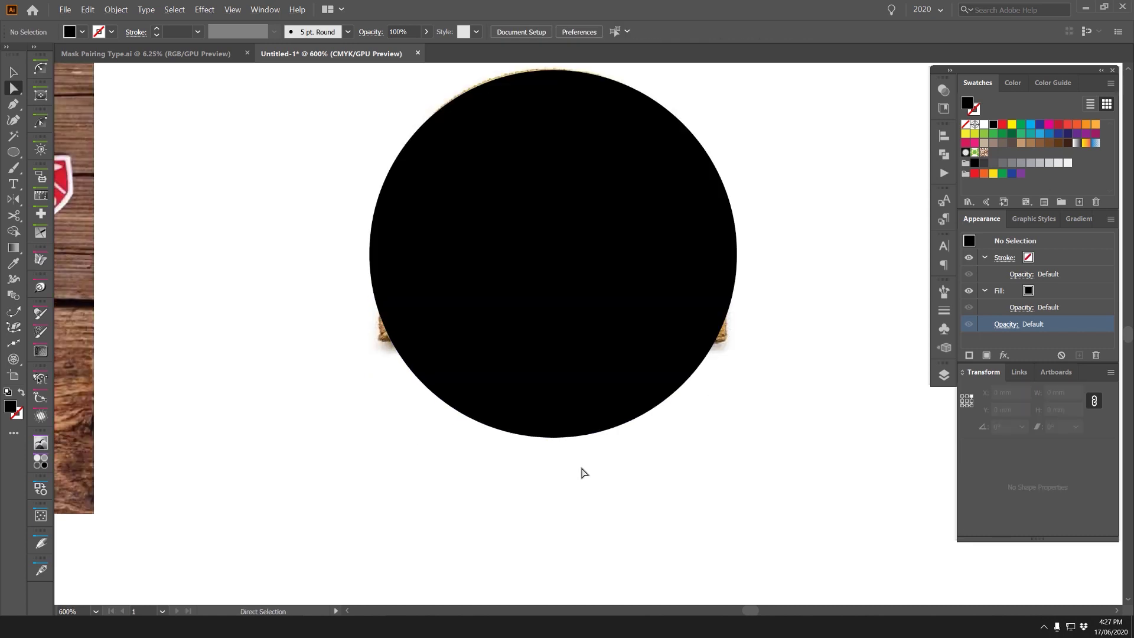
pyautogui.click(553, 438)
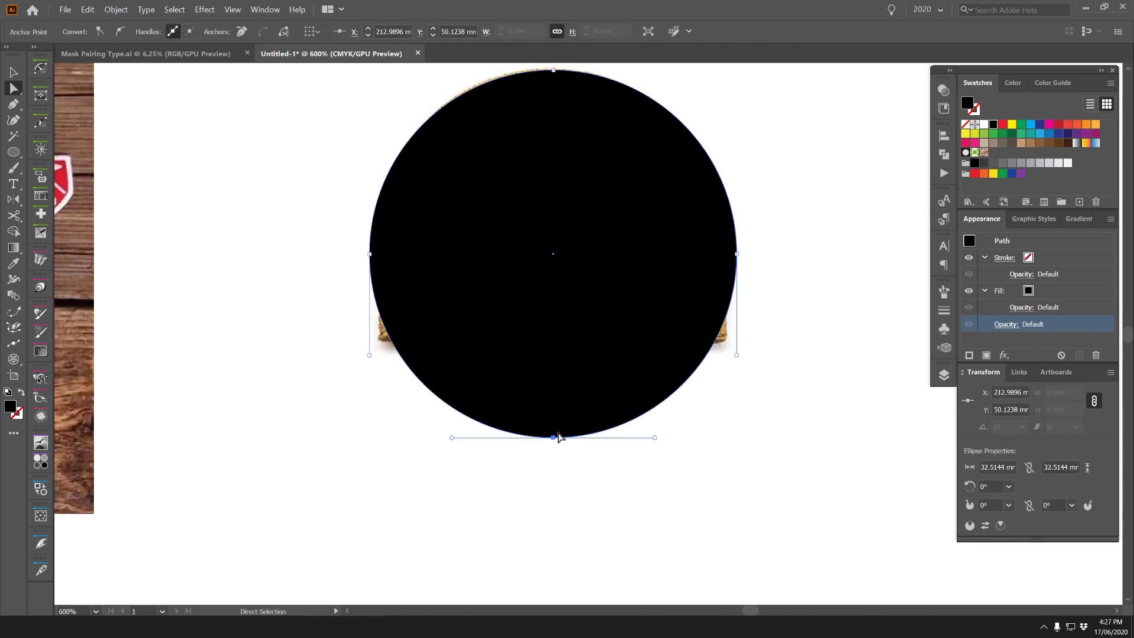
pyautogui.press('Delete')
pyautogui.hotkey('ctrl', '-')
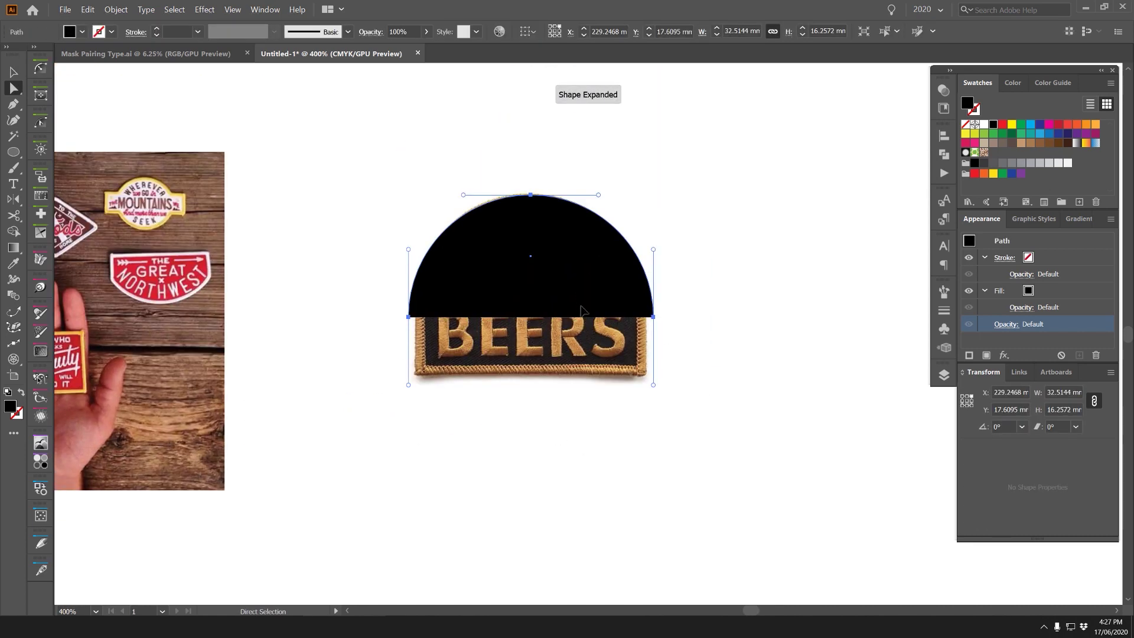
# - Try moving the half circle and pulling its two lower corner points down past the patch's base, undoing each change
pyautogui.moveTo(582, 306); pyautogui.dragTo(591, 324)
pyautogui.hotkey('ctrl', 'z')
pyautogui.click(632, 218)
pyautogui.scroll(1, 636, 294)
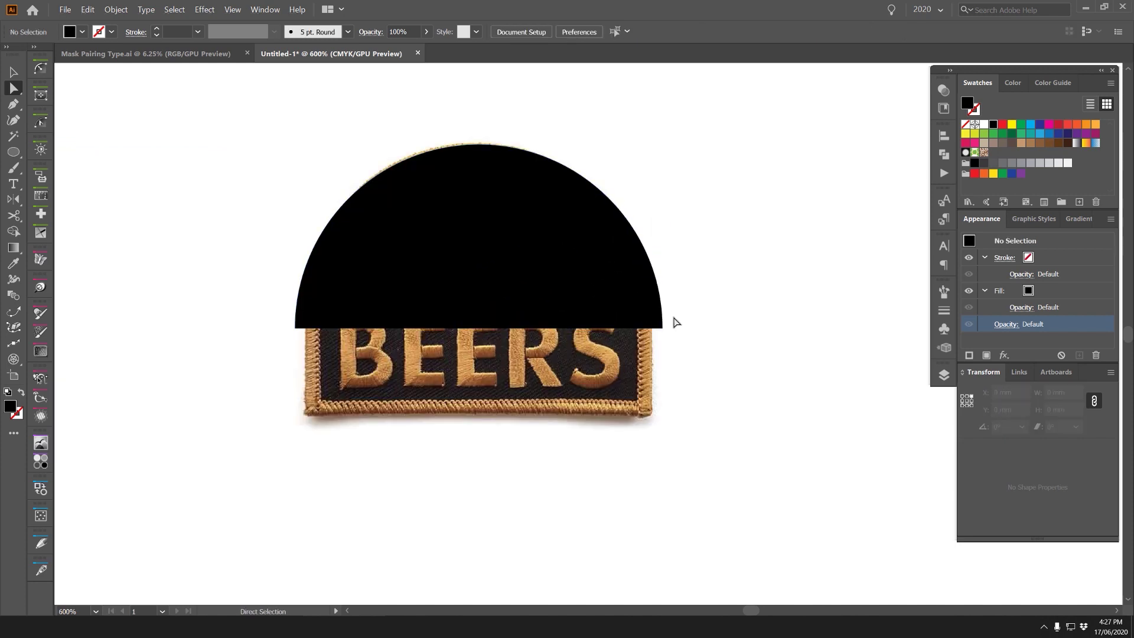
pyautogui.click(662, 328)
pyautogui.keyDown('shift'); pyautogui.click(297, 329); pyautogui.keyUp('shift')
pyautogui.moveTo(298, 329); pyautogui.dragTo(316, 472)
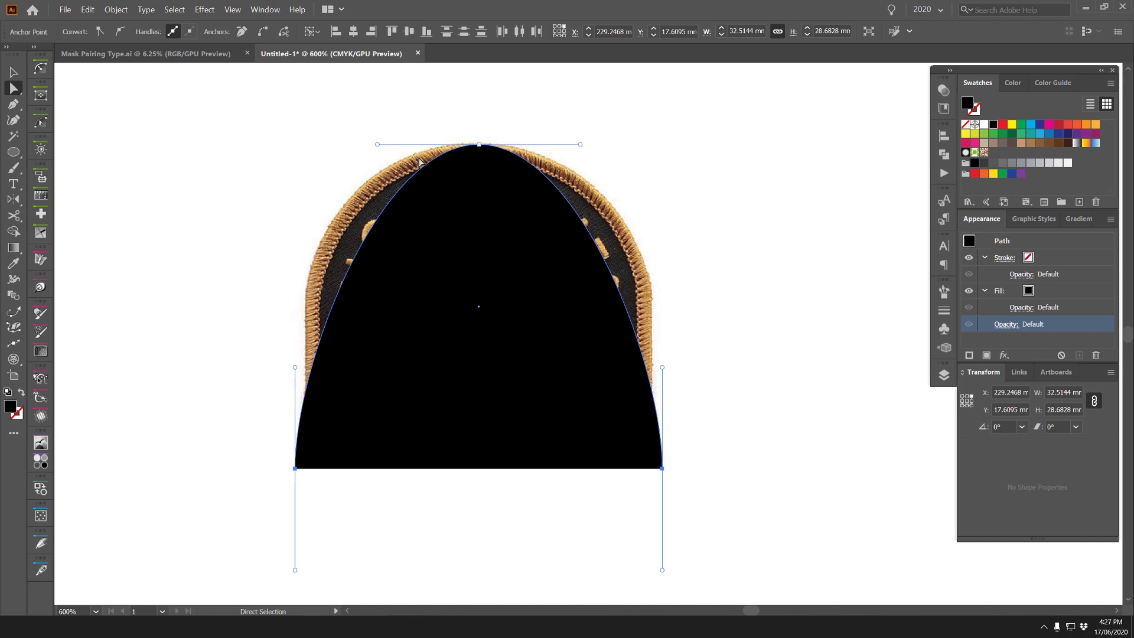
pyautogui.hotkey('ctrl', 'z')
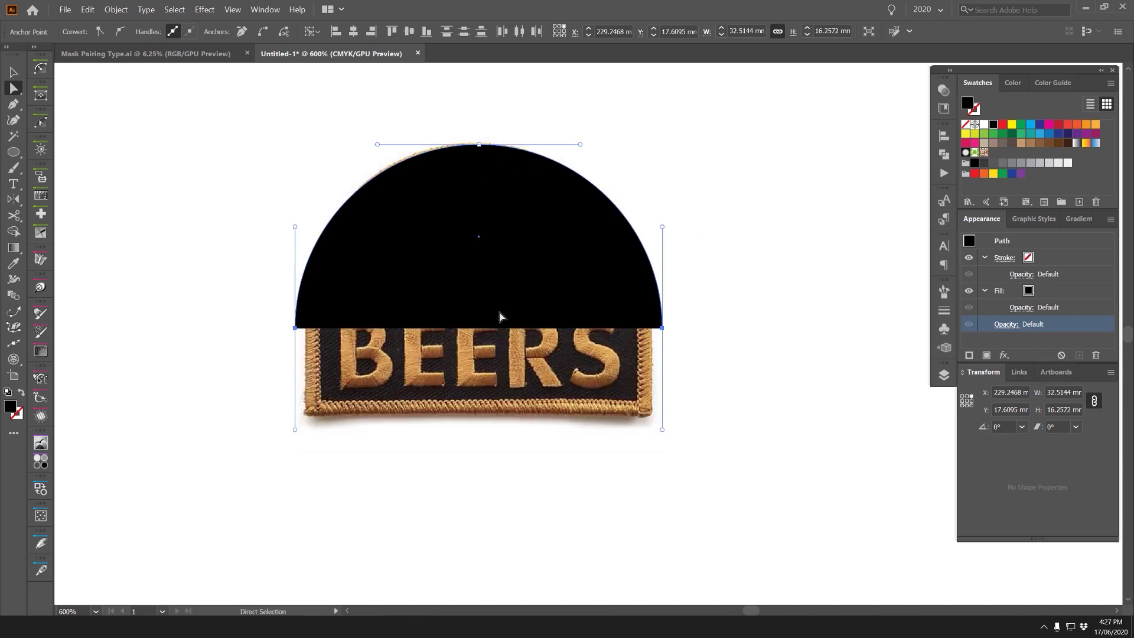
pyautogui.click(680, 279)
# - Draw a black rectangle about 32.5 mm by 7.84 mm directly below the half circle and check how their edges meet
pyautogui.moveTo(367, 313); pyautogui.dragTo(355, 276)
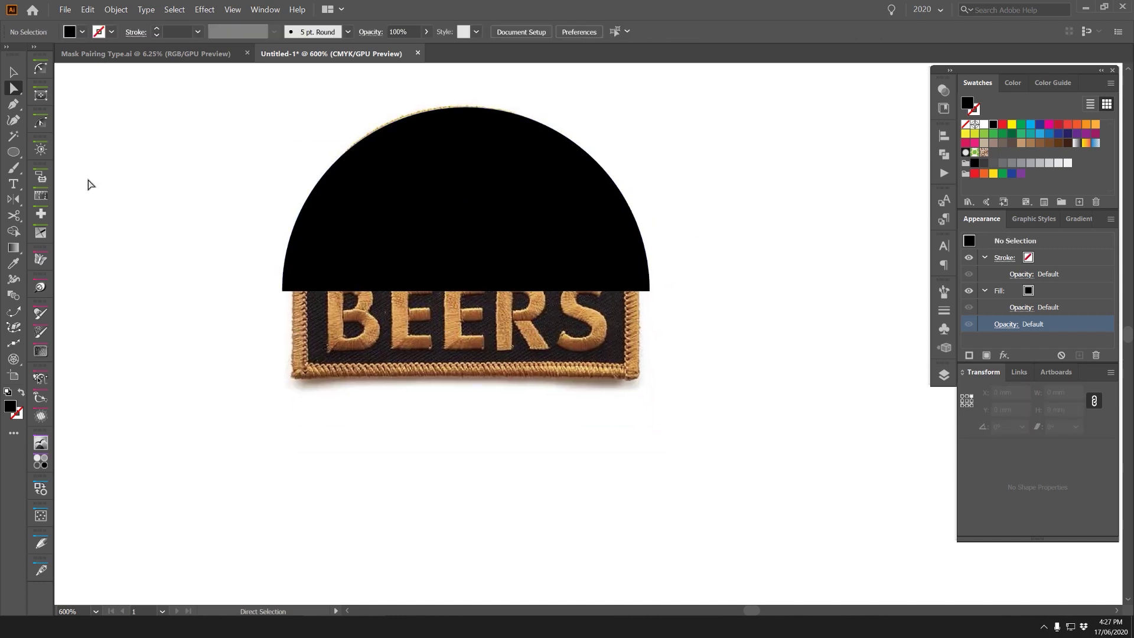
pyautogui.click(17, 157)
pyautogui.click(116, 153)
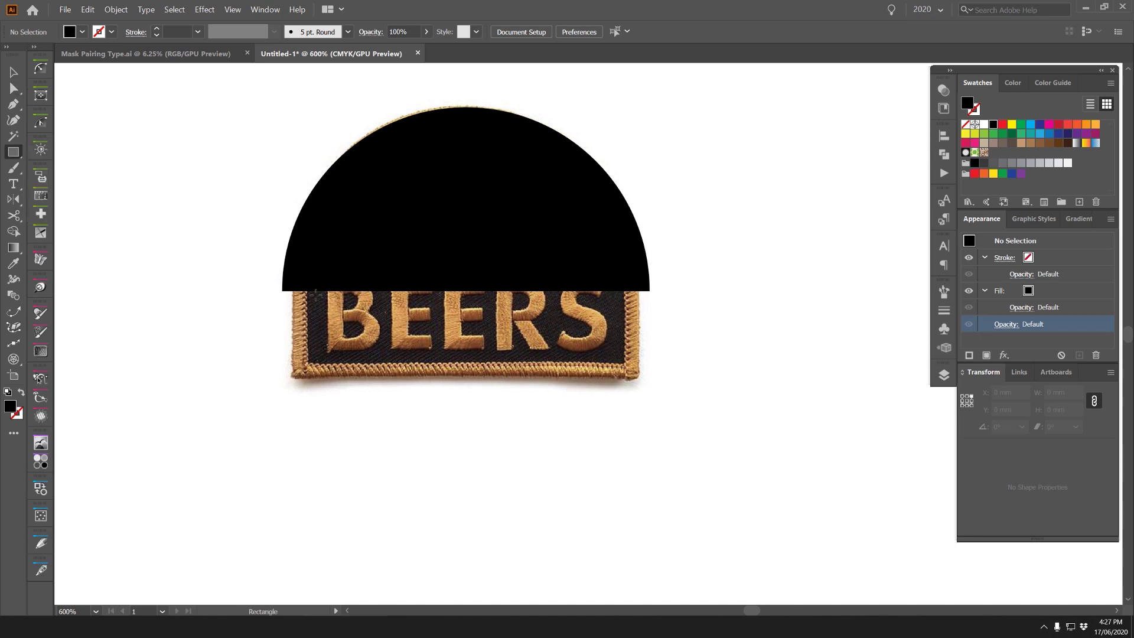
pyautogui.moveTo(293, 341); pyautogui.dragTo(646, 379)
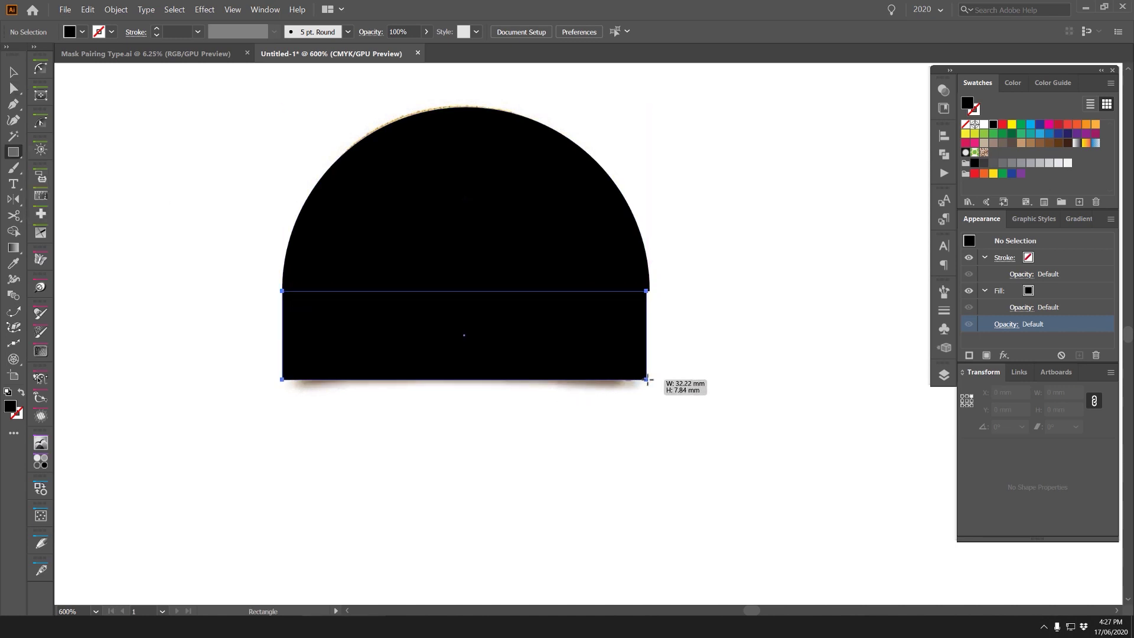
pyautogui.scroll(6, 649, 292)
pyautogui.press('v')
pyautogui.click(705, 291)
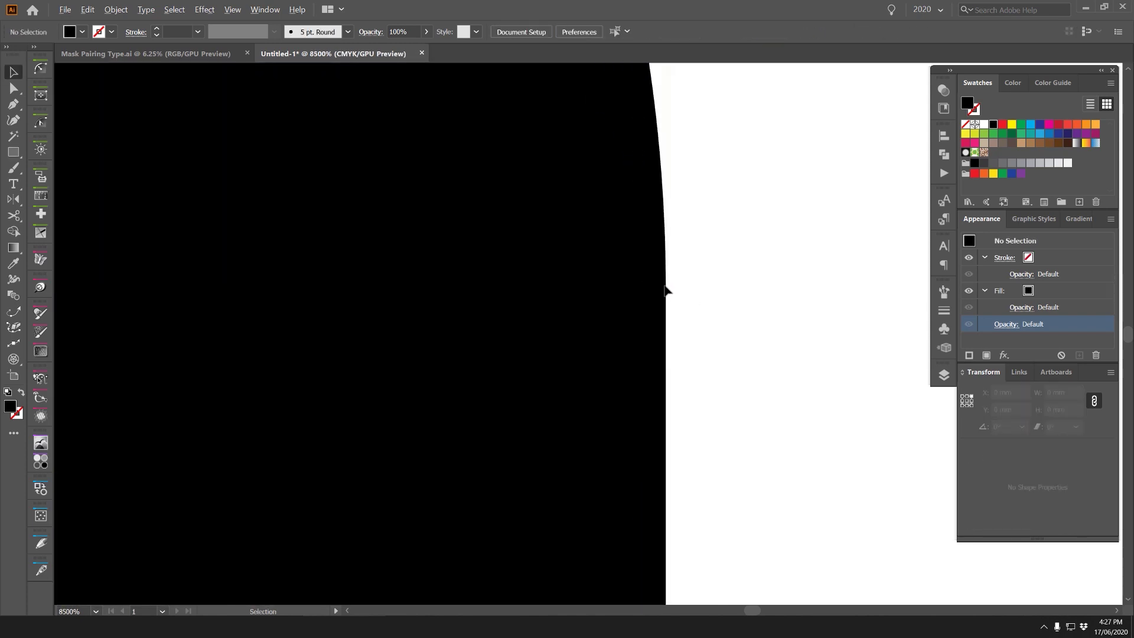
pyautogui.scroll(-6, 666, 289)
pyautogui.scroll(3, 302, 290)
pyautogui.scroll(-3, 233, 329)
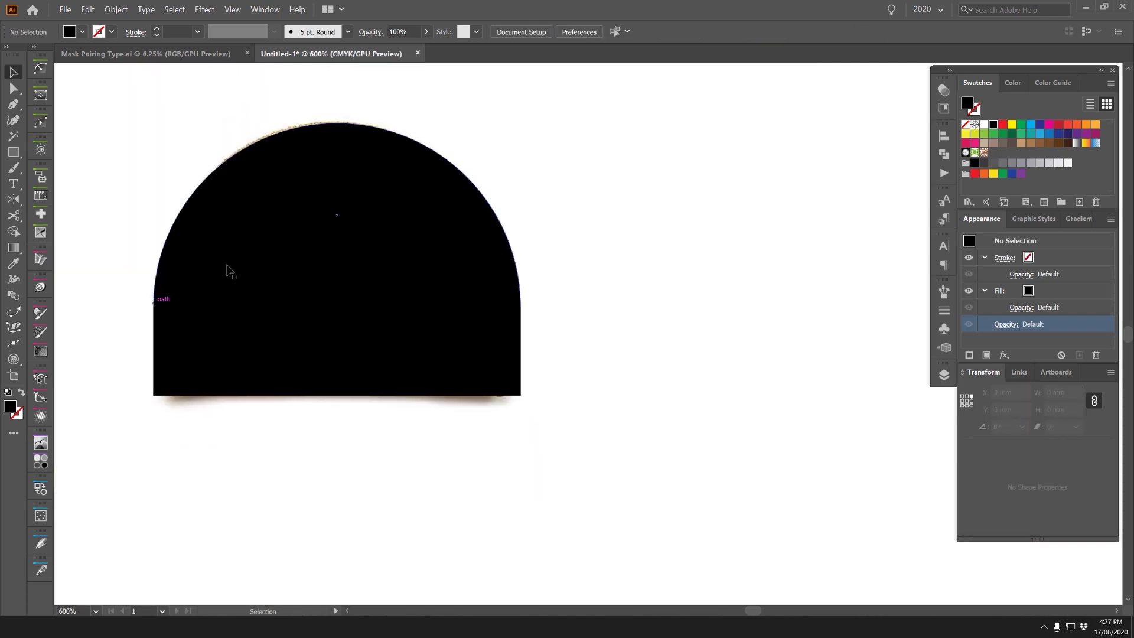
# - Nudge the black rectangle up slightly so it overlaps the half circle
pyautogui.click(494, 241)
pyautogui.click(396, 355)
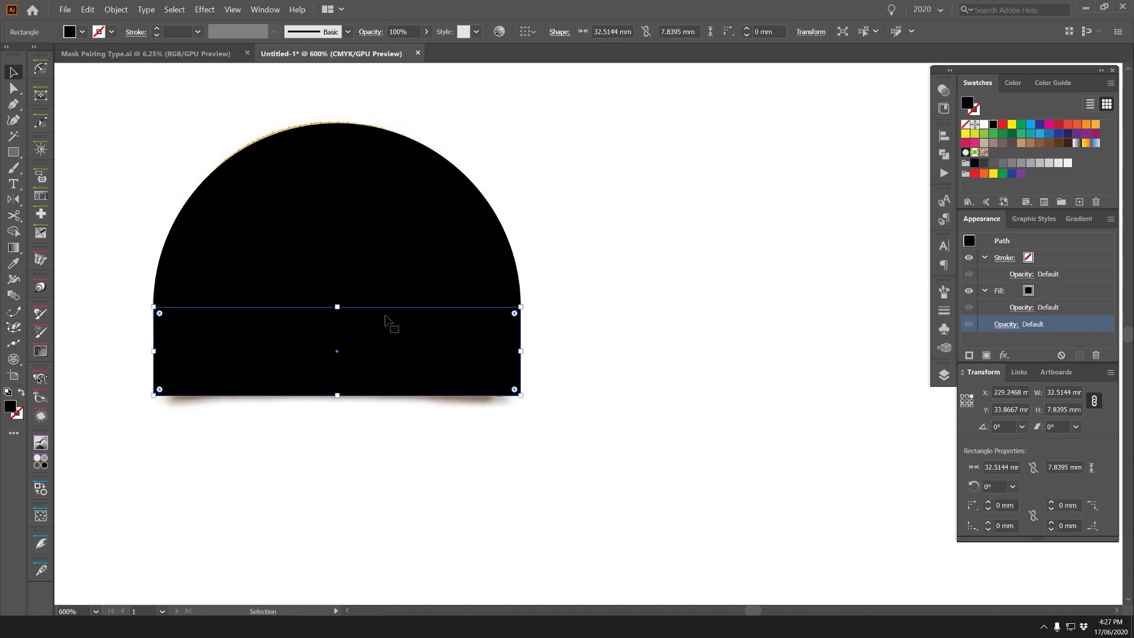
pyautogui.press('Up')
pyautogui.click(435, 283)
pyautogui.click(604, 190)
# - Unite the half circle and the rectangle into one patch silhouette with Pathfinder
pyautogui.click(459, 314)
pyautogui.keyDown('shift'); pyautogui.click(464, 272); pyautogui.keyUp('shift')
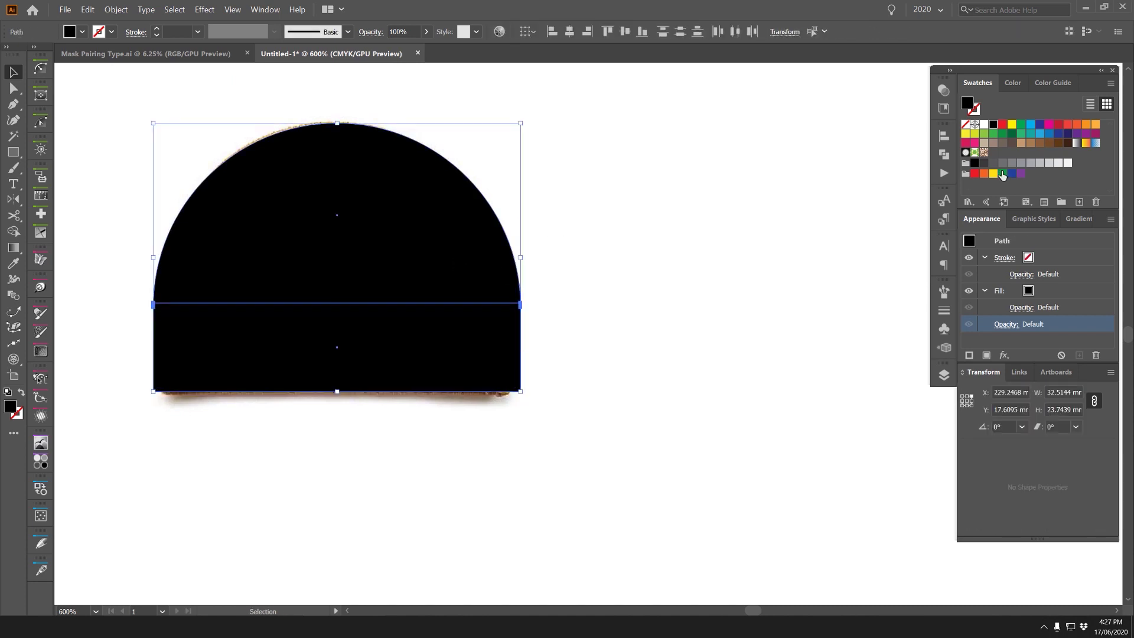
pyautogui.click(945, 155)
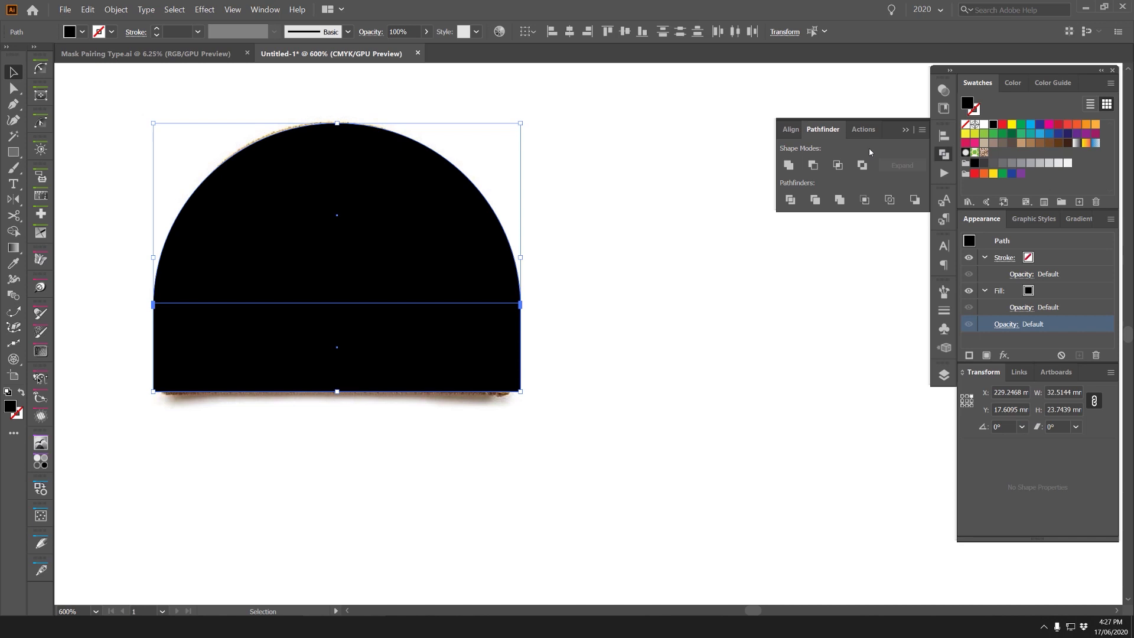
pyautogui.click(788, 164)
pyautogui.click(581, 281)
# - Shift the anchor point at the right arc-to-side joint inward by about 0.01 mm to remove the tiny ledge
pyautogui.scroll(6, 551, 282)
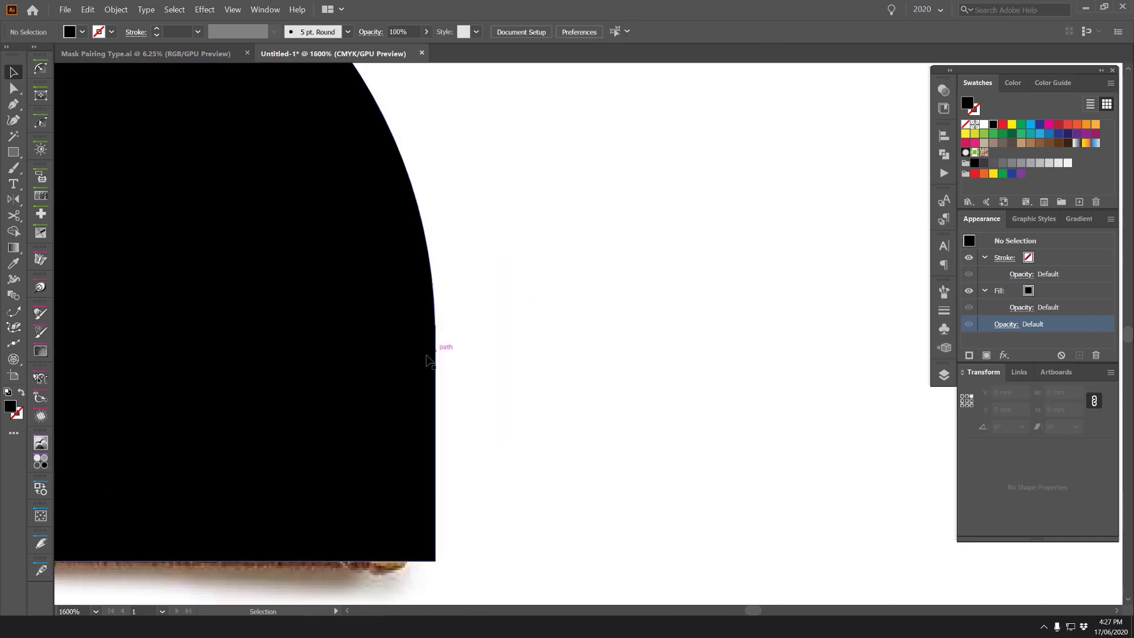
pyautogui.scroll(8, 424, 334)
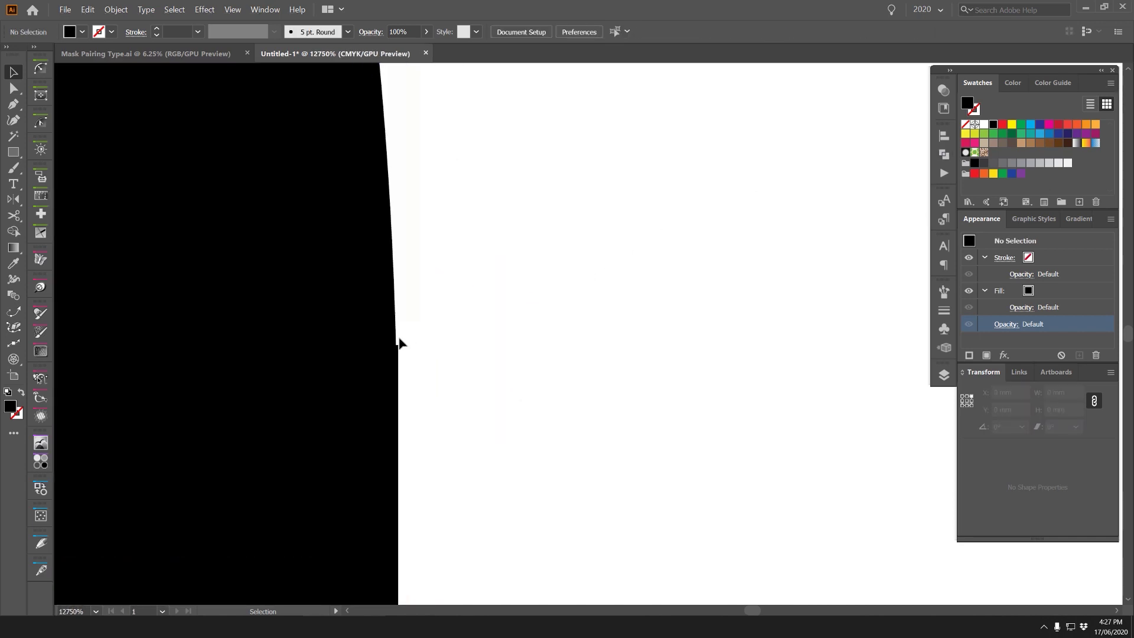
pyautogui.scroll(2, 567, 325)
pyautogui.press('a')
pyautogui.moveTo(611, 194); pyautogui.dragTo(610, 195)
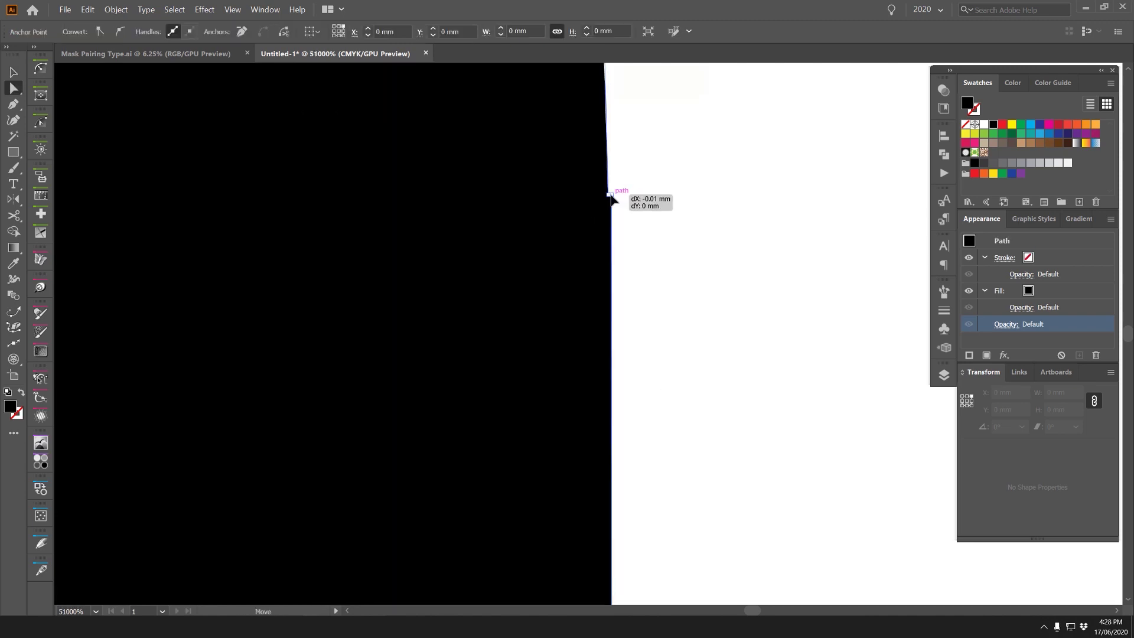
# - Align the stray anchor point at the left arc-to-side joint with its neighbouring point to smooth that edge
pyautogui.scroll(-10, 620, 206)
pyautogui.scroll(8, 336, 271)
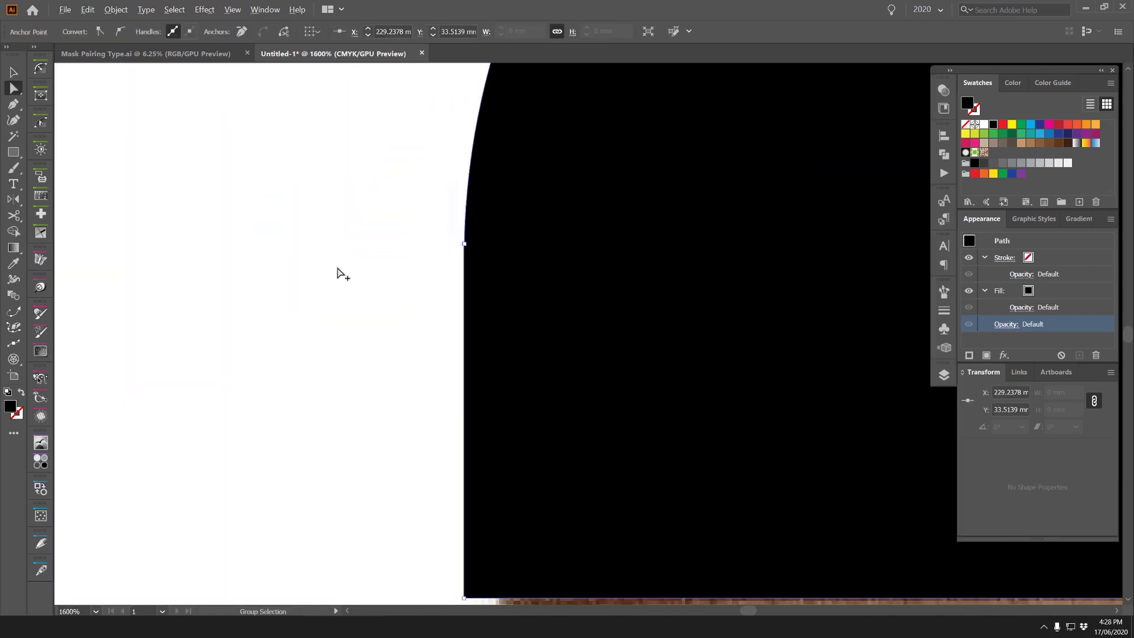
pyautogui.scroll(-1, 535, 210)
pyautogui.scroll(5, 535, 210)
pyautogui.moveTo(694, 366); pyautogui.dragTo(694, 366)
pyautogui.scroll(2, 593, 299)
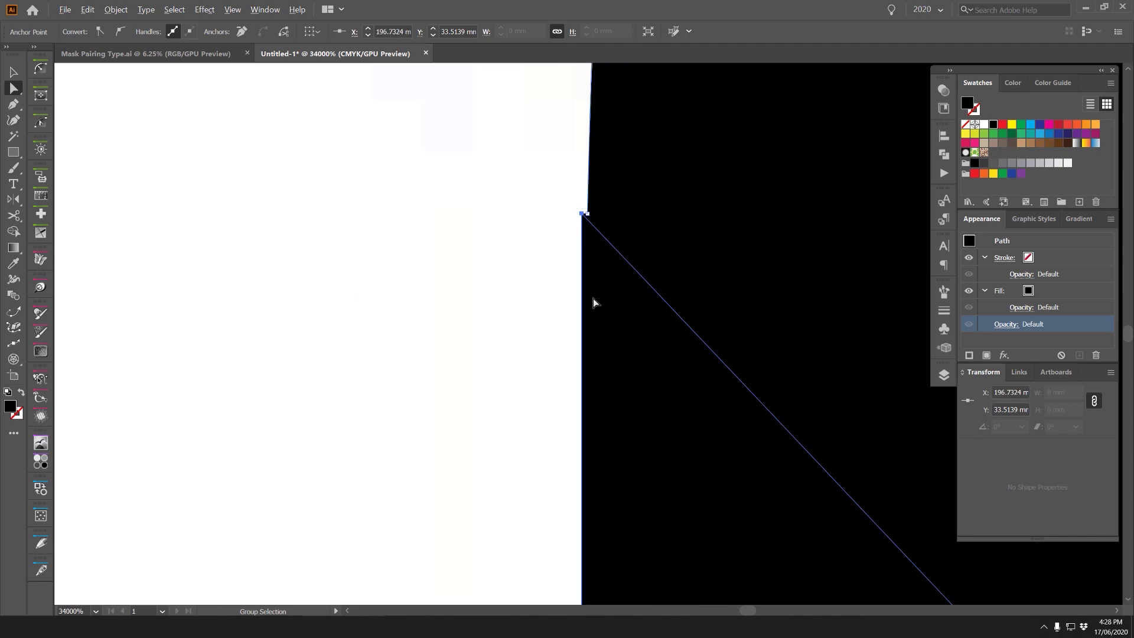
pyautogui.click(578, 216)
pyautogui.moveTo(581, 214); pyautogui.dragTo(586, 214)
pyautogui.scroll(-12, 587, 214)
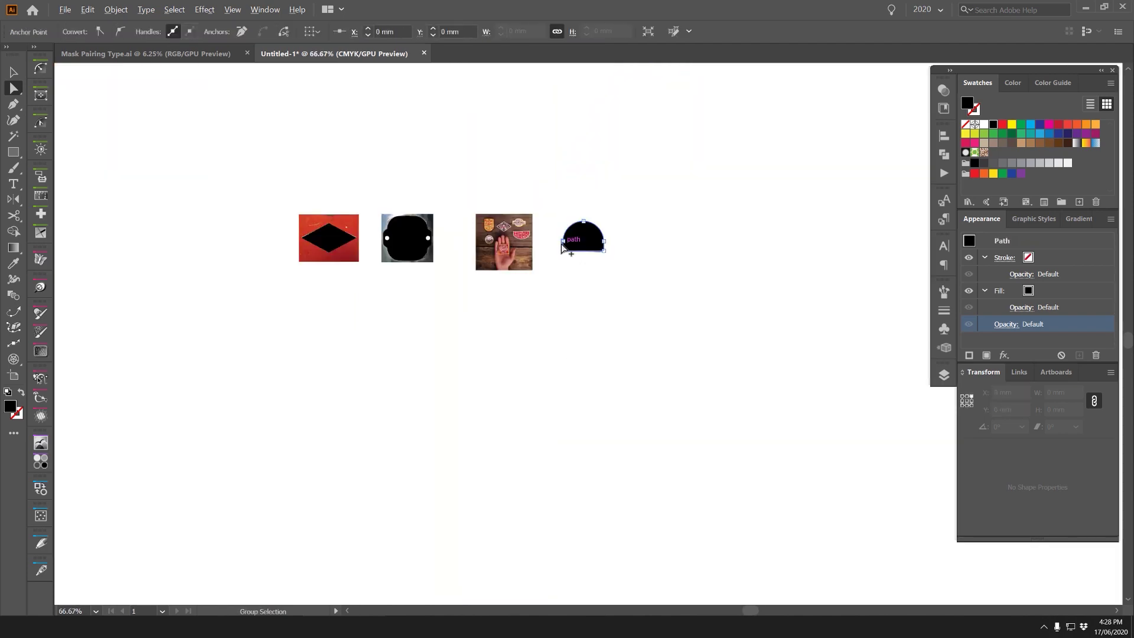
# - Try moving the patch silhouette beside the Blood, Sweat & Beers patch to compare them, and undo the moves
pyautogui.scroll(1, 471, 223)
pyautogui.scroll(3, 491, 152)
pyautogui.press('v')
pyautogui.click(640, 150)
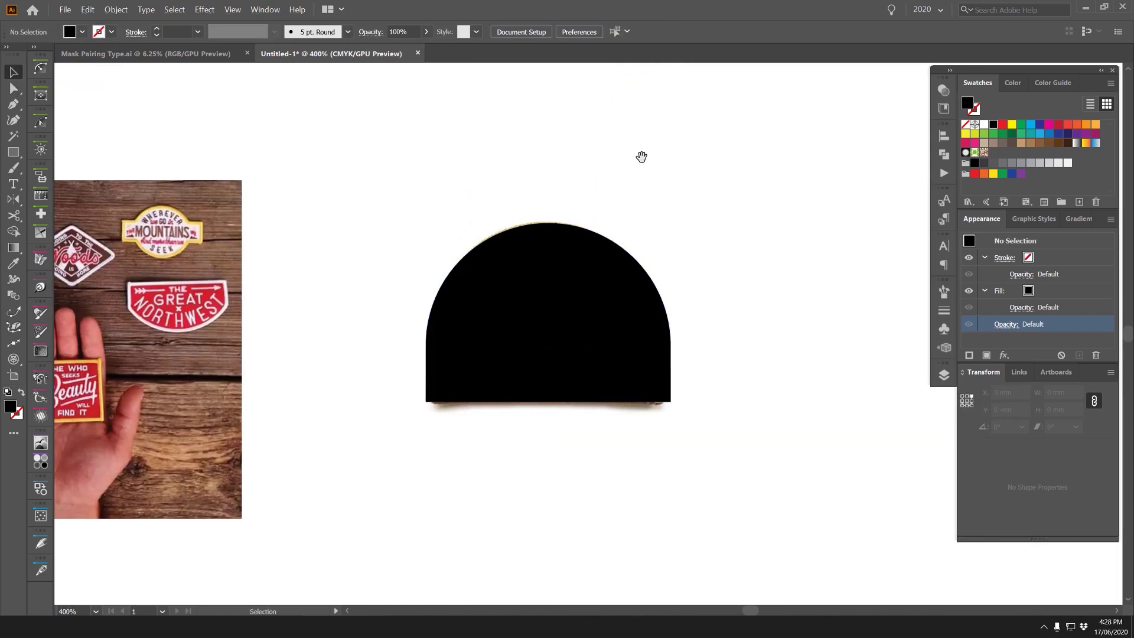
pyautogui.moveTo(597, 238); pyautogui.dragTo(741, 235)
pyautogui.hotkey('ctrl', 'z')
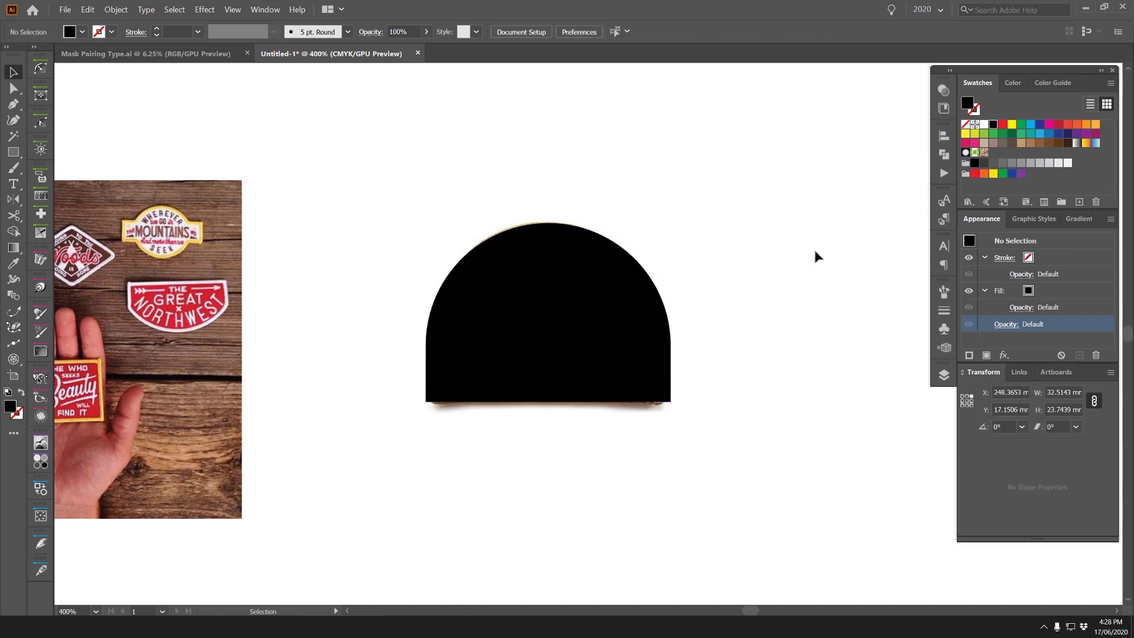
pyautogui.scroll(-2, 636, 251)
pyautogui.moveTo(637, 254); pyautogui.dragTo(815, 242)
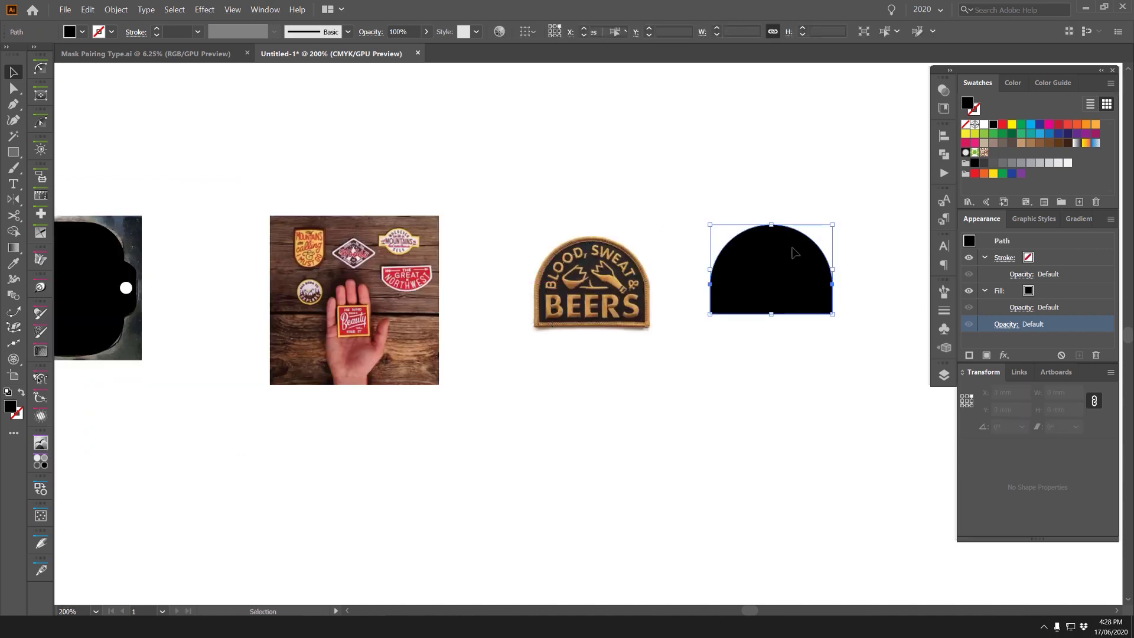
pyautogui.hotkey('ctrl', 'z')
# - Make a centred inner copy of the patch silhouette about 27.1 mm by 19.8 mm and fill it dark grey
pyautogui.scroll(2, 649, 201)
pyautogui.press('a')
pyautogui.click(542, 331)
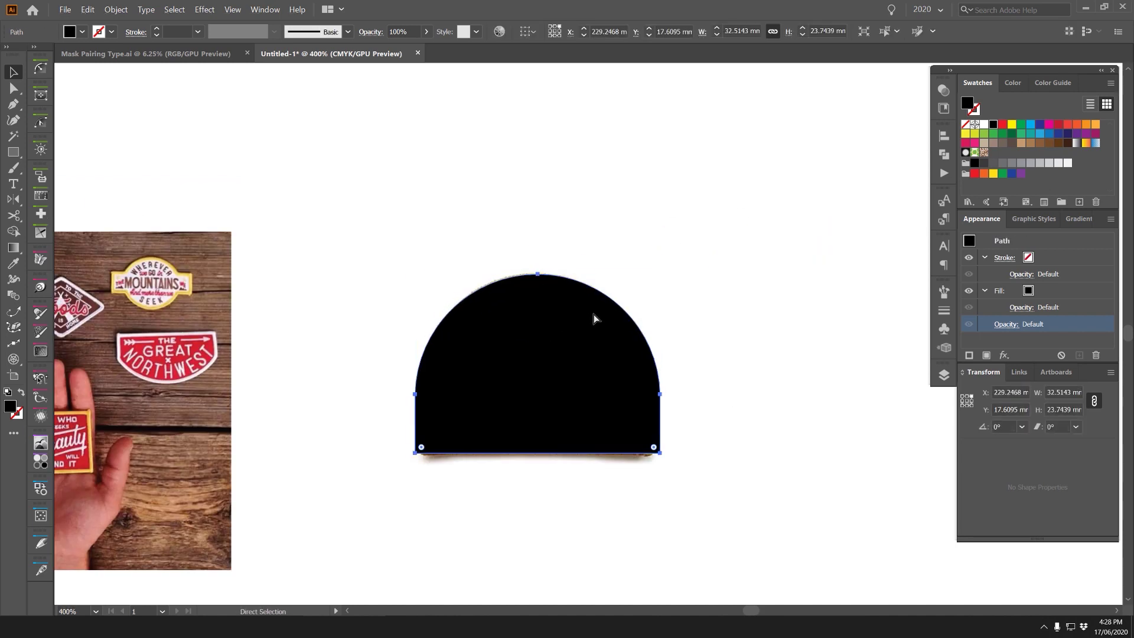
pyautogui.moveTo(536, 275); pyautogui.dragTo(544, 290)
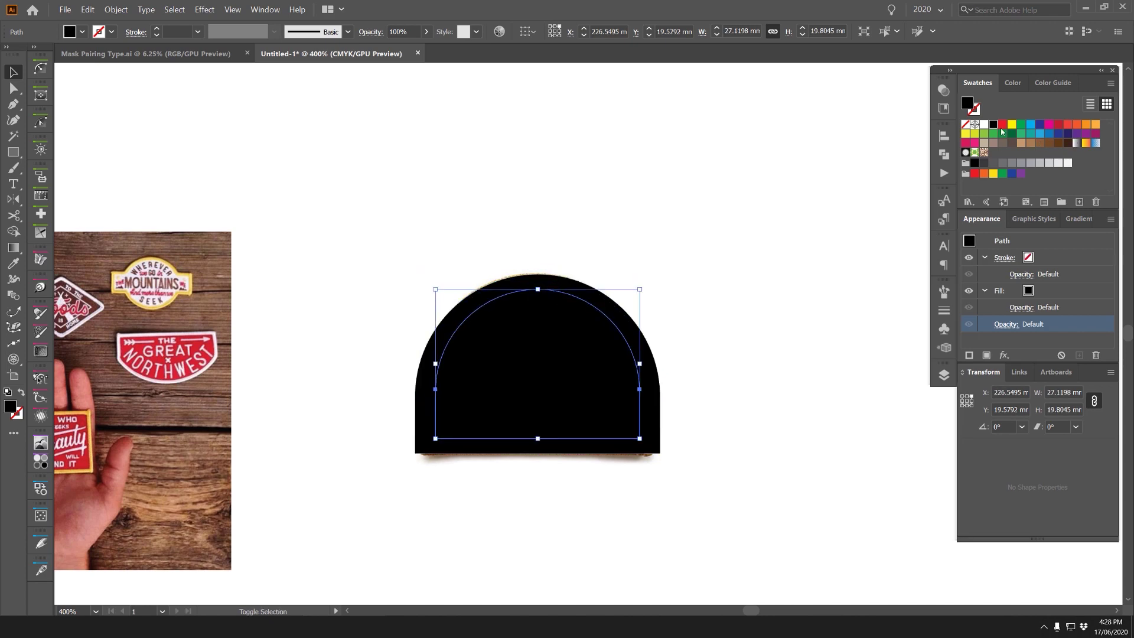
pyautogui.click(984, 125)
pyautogui.click(993, 163)
pyautogui.click(712, 150)
pyautogui.scroll(-1, 675, 169)
pyautogui.scroll(1, 644, 221)
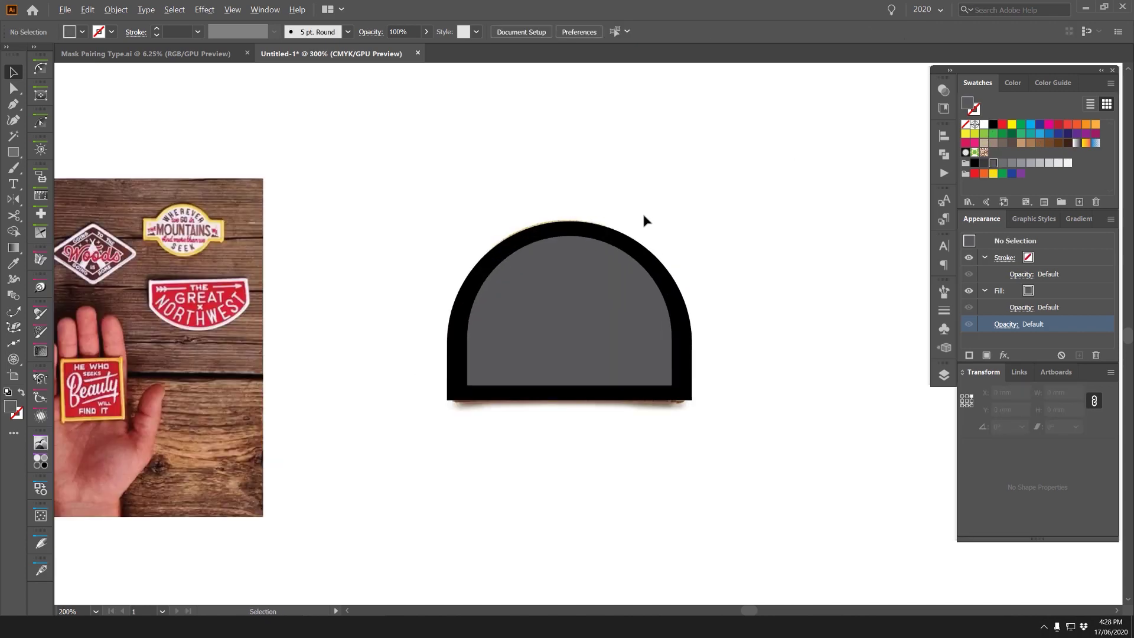
# - Delete the dark grey inner copy from the dome-shaped patch silhouette
pyautogui.moveTo(519, 291); pyautogui.dragTo(780, 307)
pyautogui.click(788, 327)
pyautogui.press('Delete')
pyautogui.click(735, 347)
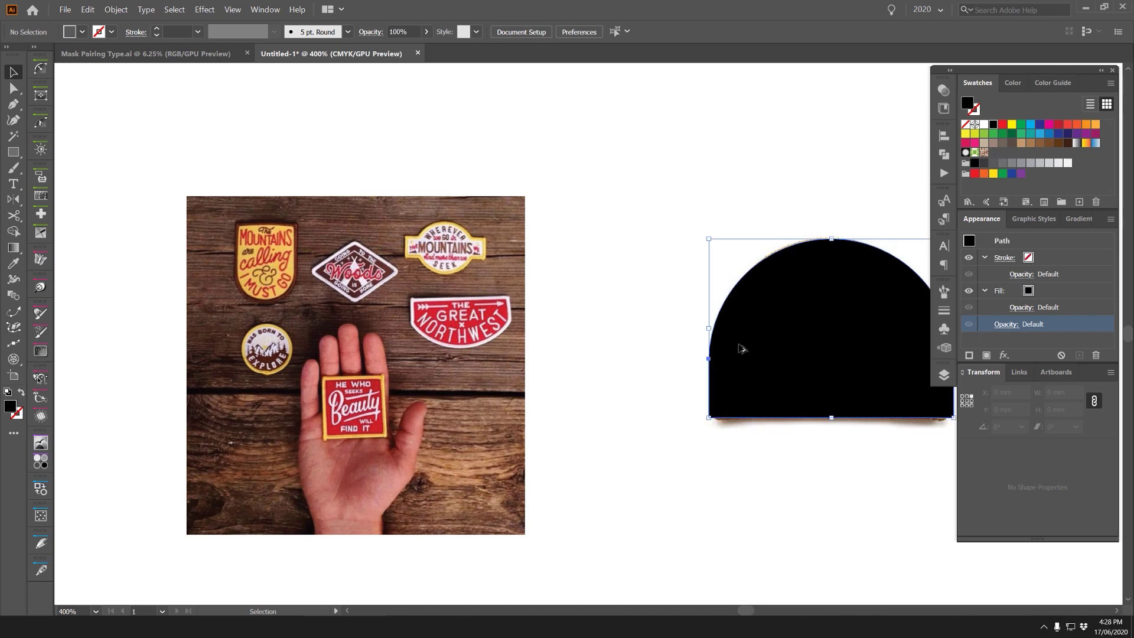
# - Draw a black circle about 6.9 mm across over the round Explore patch in the group photo of patches
pyautogui.scroll(-2, 736, 347)
pyautogui.click(660, 272)
pyautogui.scroll(-1, 457, 257)
pyautogui.scroll(1, 114, 331)
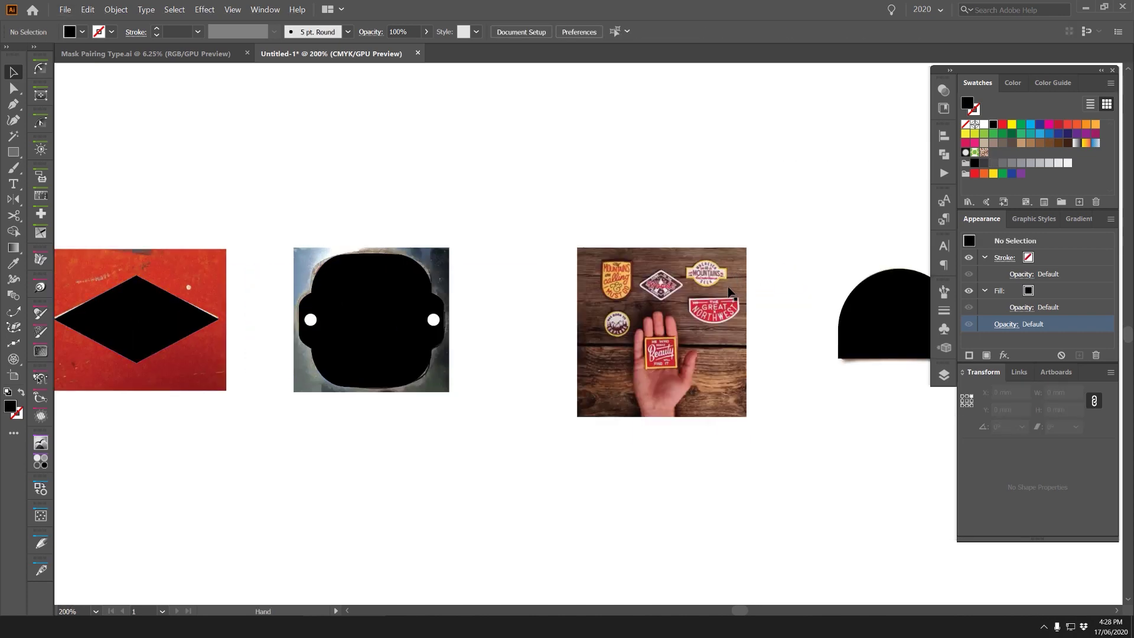
pyautogui.scroll(2, 680, 337)
pyautogui.scroll(1, 550, 278)
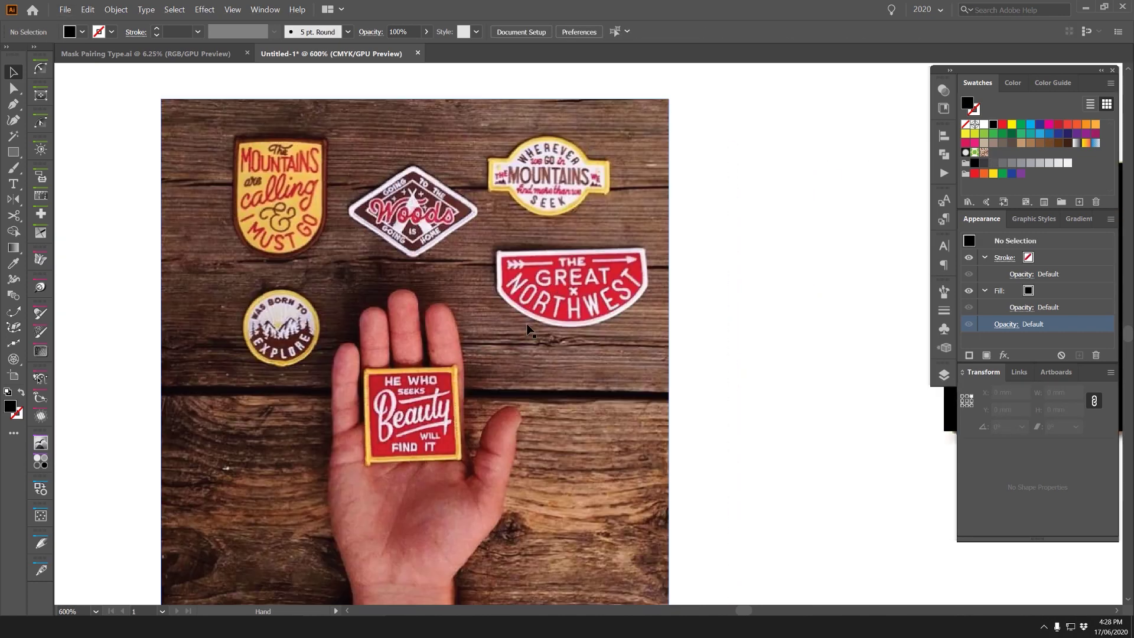
pyautogui.scroll(2, 361, 408)
pyautogui.moveTo(334, 340); pyautogui.dragTo(415, 418)
# - Draw a rectangle about 13.1 mm by 3.3 mm over The Great Northwest patch and bow its bottom edge down along the patch's curve
pyautogui.moveTo(854, 245); pyautogui.dragTo(526, 352)
pyautogui.press('m')
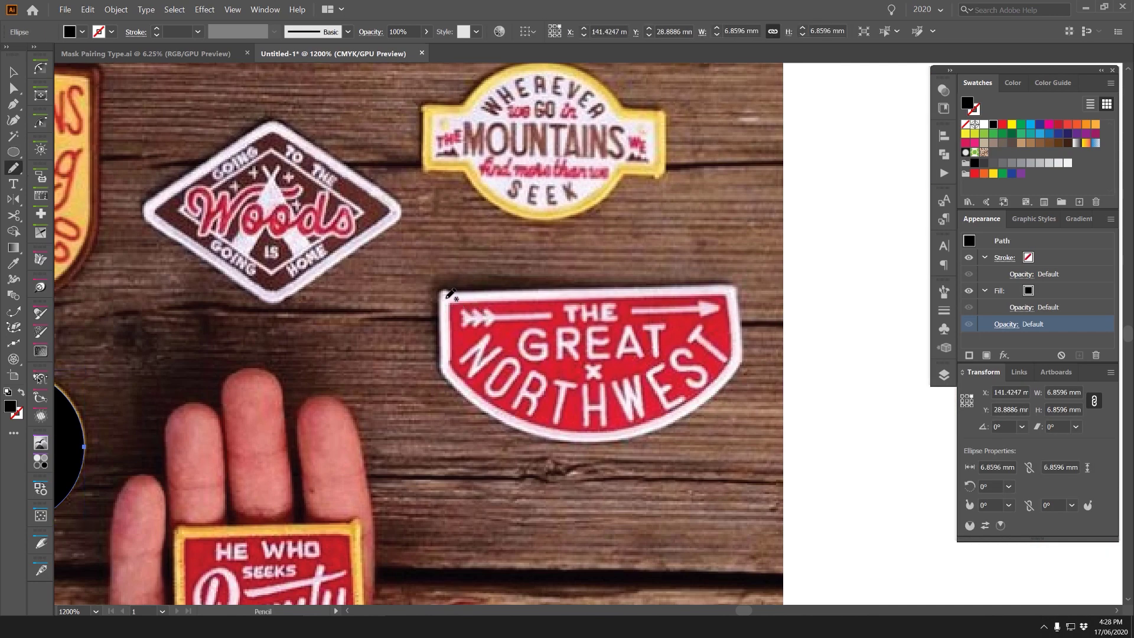
pyautogui.moveTo(442, 291); pyautogui.dragTo(652, 306)
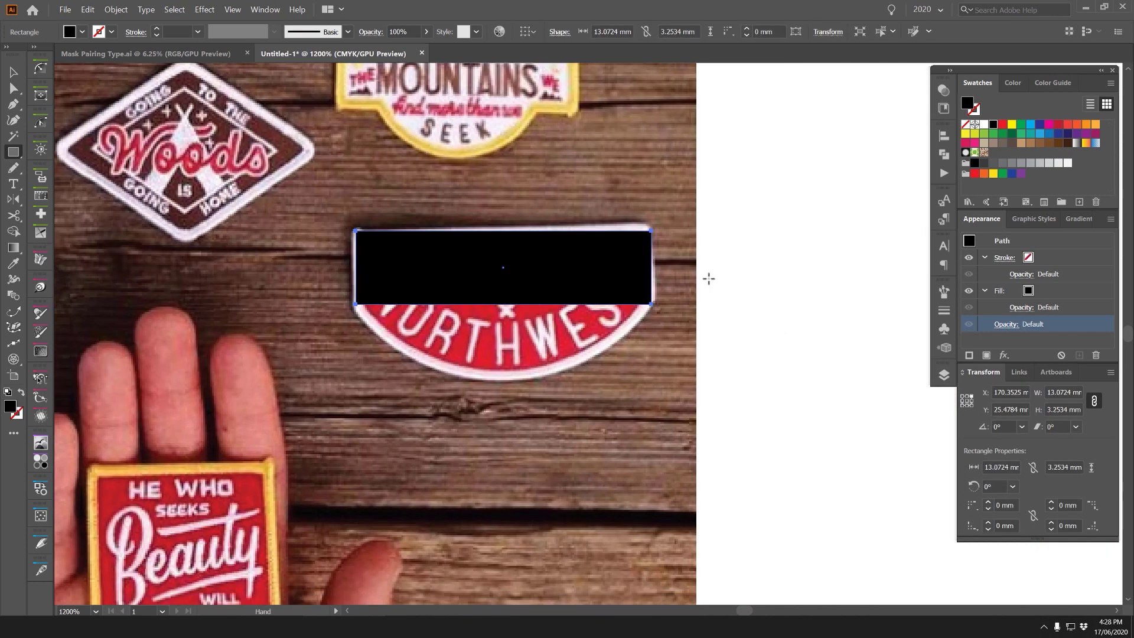
pyautogui.press('p')
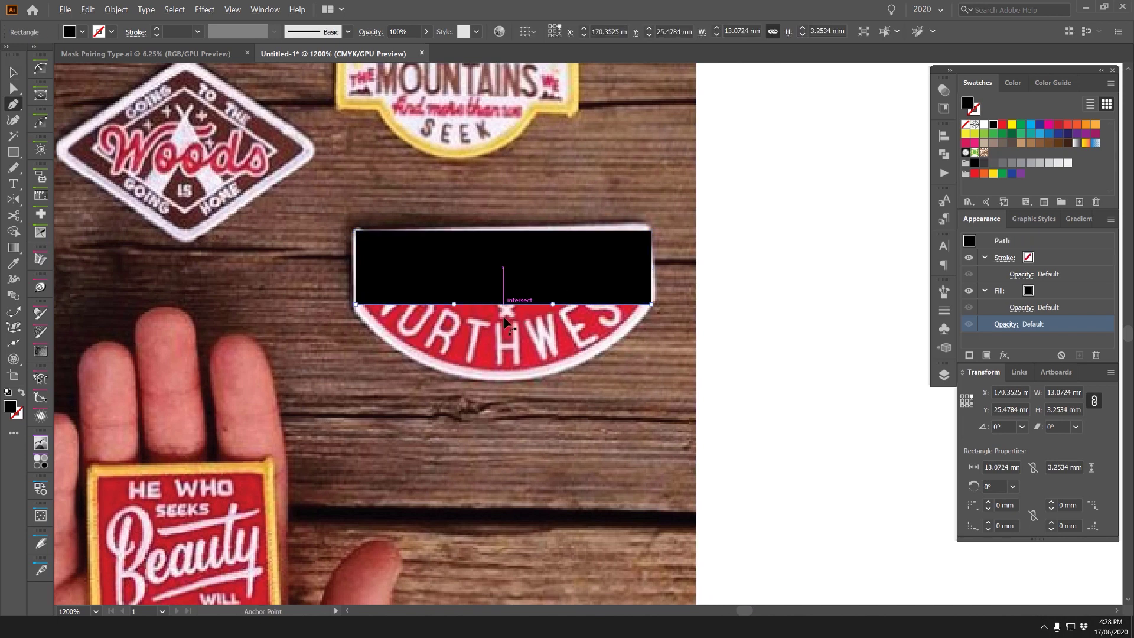
pyautogui.moveTo(505, 317); pyautogui.dragTo(511, 371)
pyautogui.press('v')
pyautogui.click(716, 337)
# - Try moving the half-round Great Northwest shape off its patch to compare them, and undo the move
pyautogui.scroll(-2, 712, 336)
pyautogui.moveTo(631, 329); pyautogui.dragTo(810, 332)
pyautogui.hotkey('ctrl', 'z')
pyautogui.click(702, 219)
# - Cover the Wherever We Go patch with a circle about 7.3 mm across and a bar about 10.5 mm by 3 mm on the same centre
pyautogui.scroll(2, 601, 192)
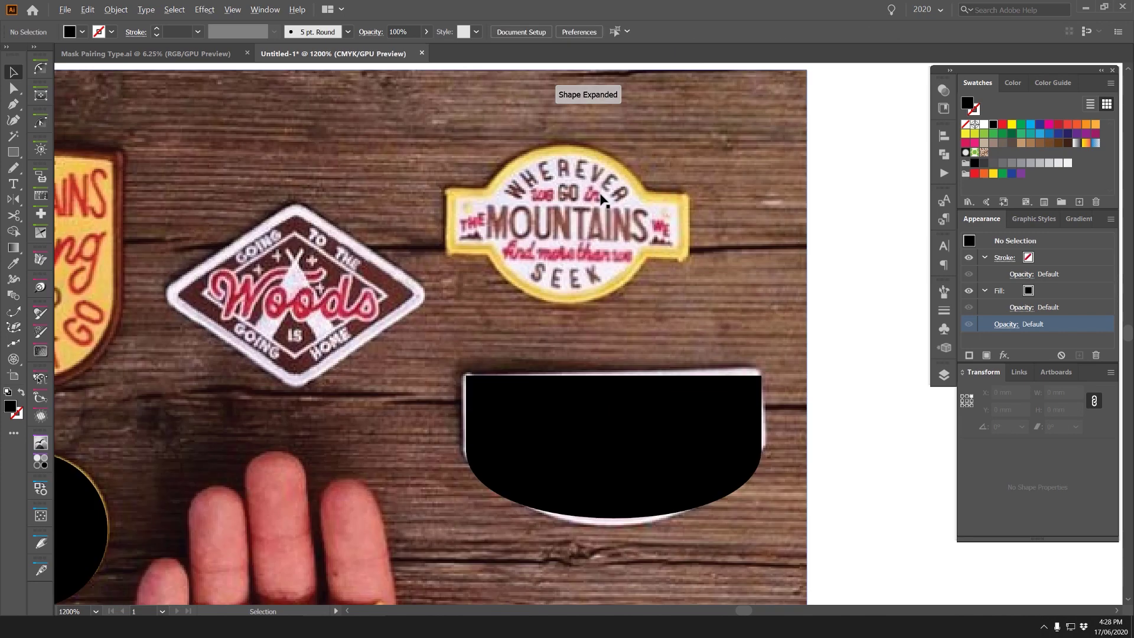
pyautogui.press('l')
pyautogui.moveTo(562, 222); pyautogui.dragTo(643, 303)
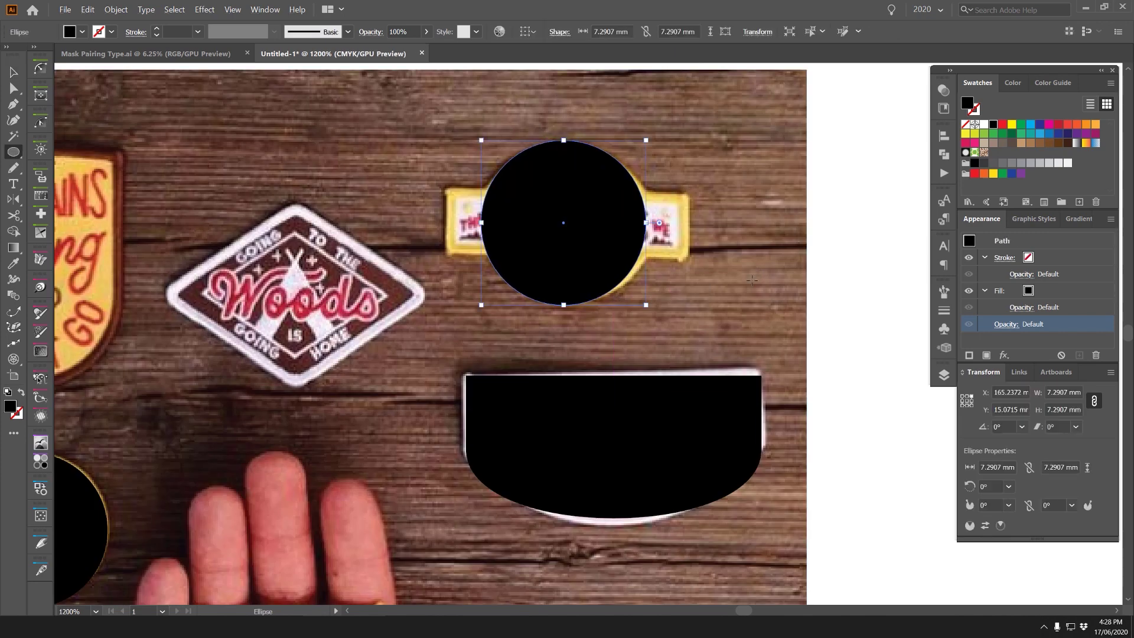
pyautogui.press('m')
pyautogui.moveTo(566, 223); pyautogui.dragTo(680, 259)
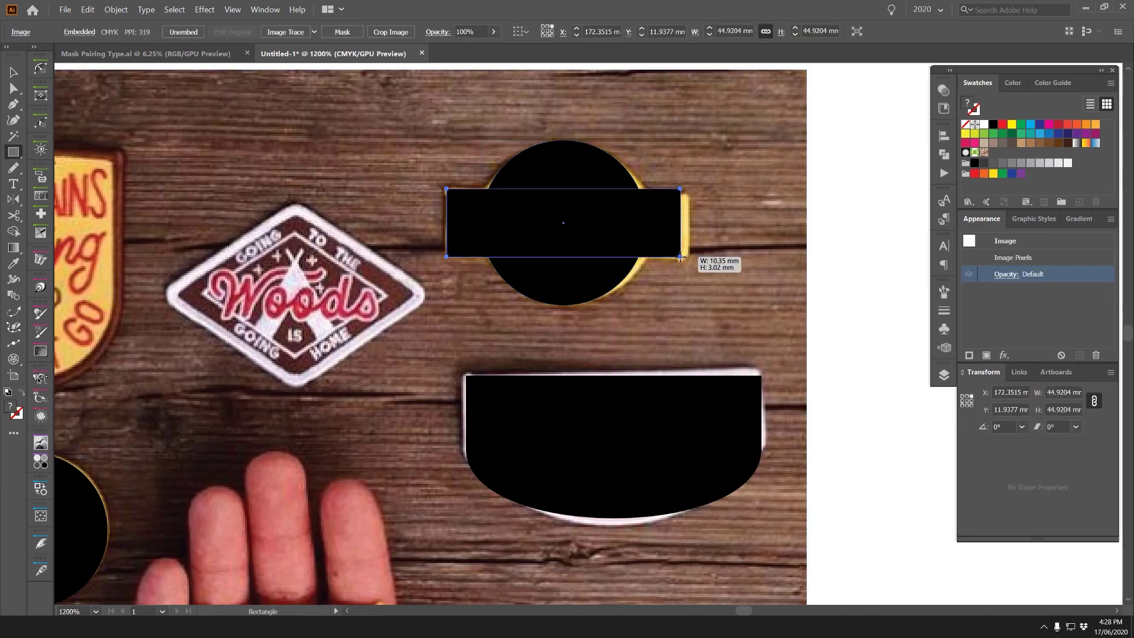
pyautogui.press('v')
pyautogui.keyDown('shift'); pyautogui.click(588, 163); pyautogui.keyUp('shift')
pyautogui.click(588, 163)
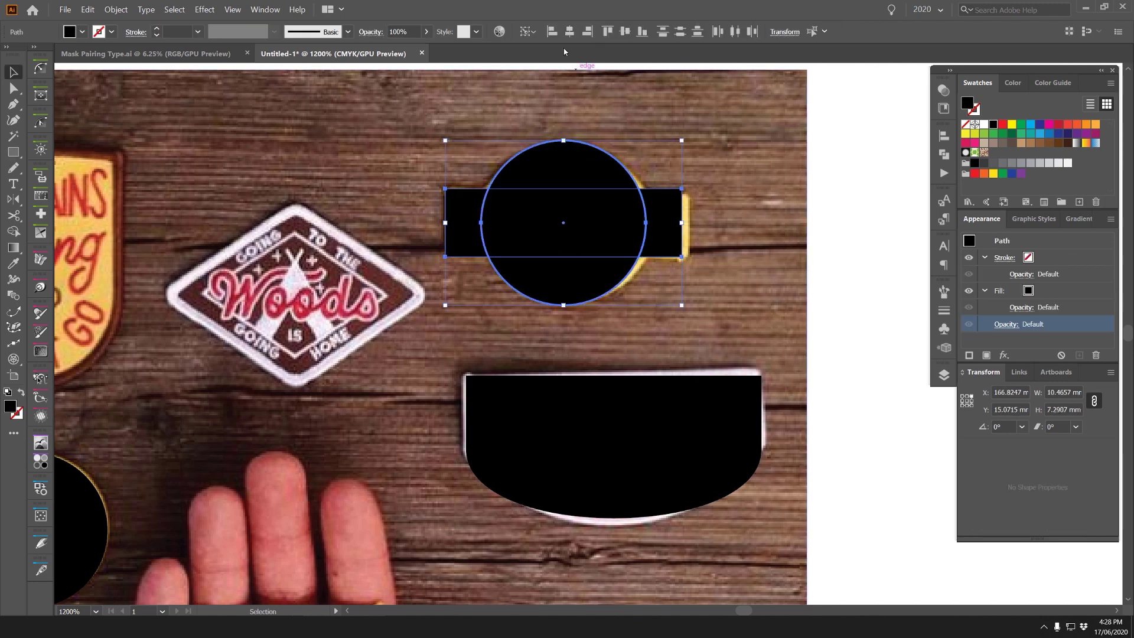
pyautogui.click(814, 119)
# - Draw a rectangle about 7.9 mm by 8.4 mm over The Mountains Are Calling patch and curve its bottom edge to about 10.1 mm overall height
pyautogui.moveTo(439, 224); pyautogui.dragTo(727, 233)
pyautogui.moveTo(597, 256); pyautogui.dragTo(561, 237)
pyautogui.click(340, 227)
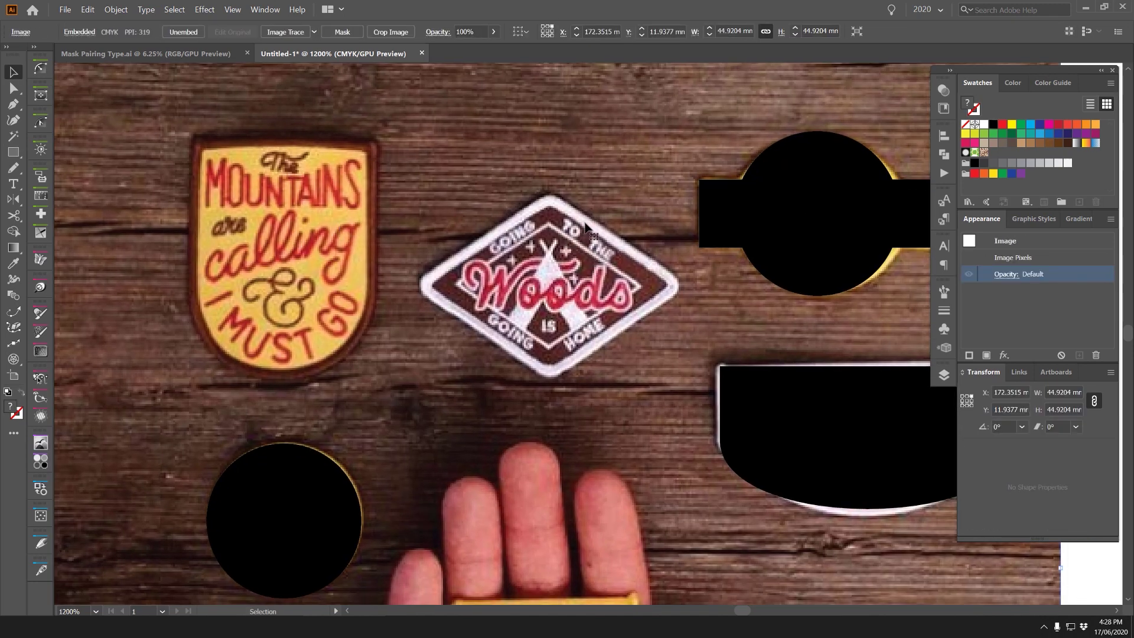
pyautogui.moveTo(419, 225); pyautogui.dragTo(636, 246)
pyautogui.moveTo(487, 188); pyautogui.dragTo(428, 206)
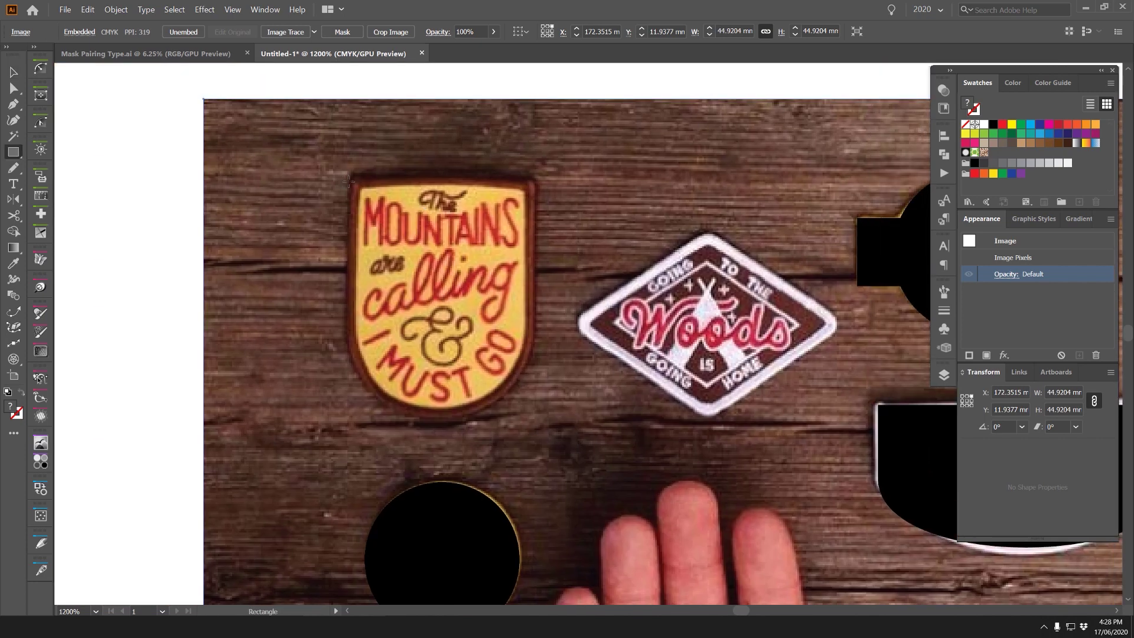
pyautogui.moveTo(351, 176)
pyautogui.mouseDown()
pyautogui.moveTo(520, 380)
pyautogui.moveTo(530, 366)
pyautogui.mouseUp()
pyautogui.press('p')
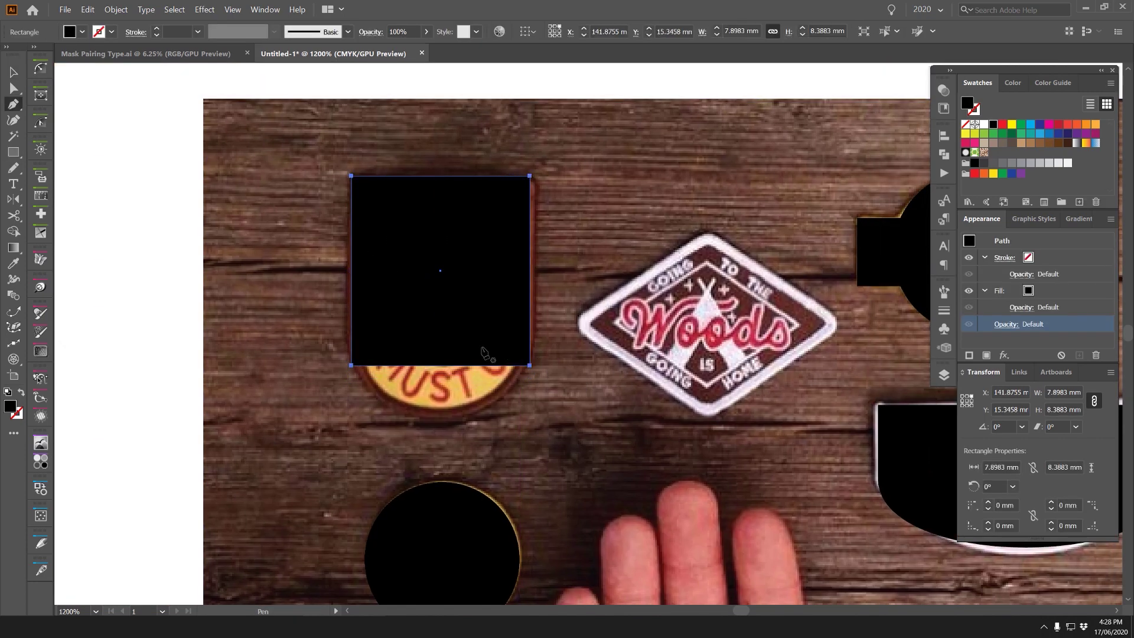
pyautogui.moveTo(441, 372); pyautogui.dragTo(444, 408)
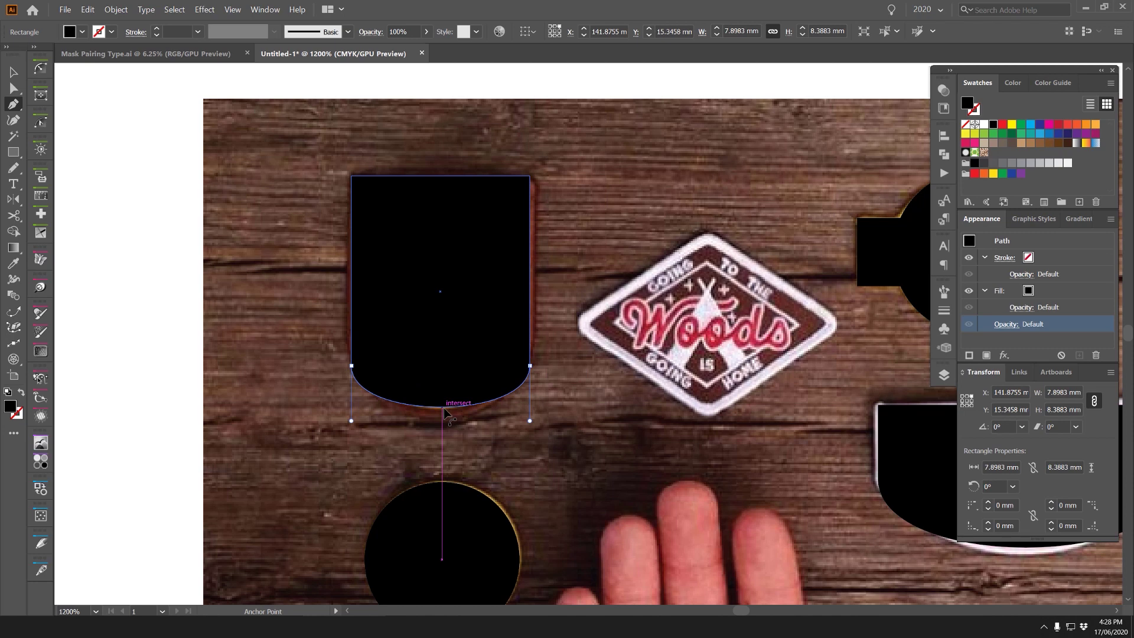
# - Try moving the shield shape beside The Mountains Are Calling patch to compare them, and undo the move
pyautogui.hotkey('ctrl', '-')
pyautogui.hotkey('ctrl', '-')
pyautogui.hotkey('ctrl', '-')
pyautogui.hotkey('ctrl', '-')
pyautogui.hotkey('ctrl', '-')
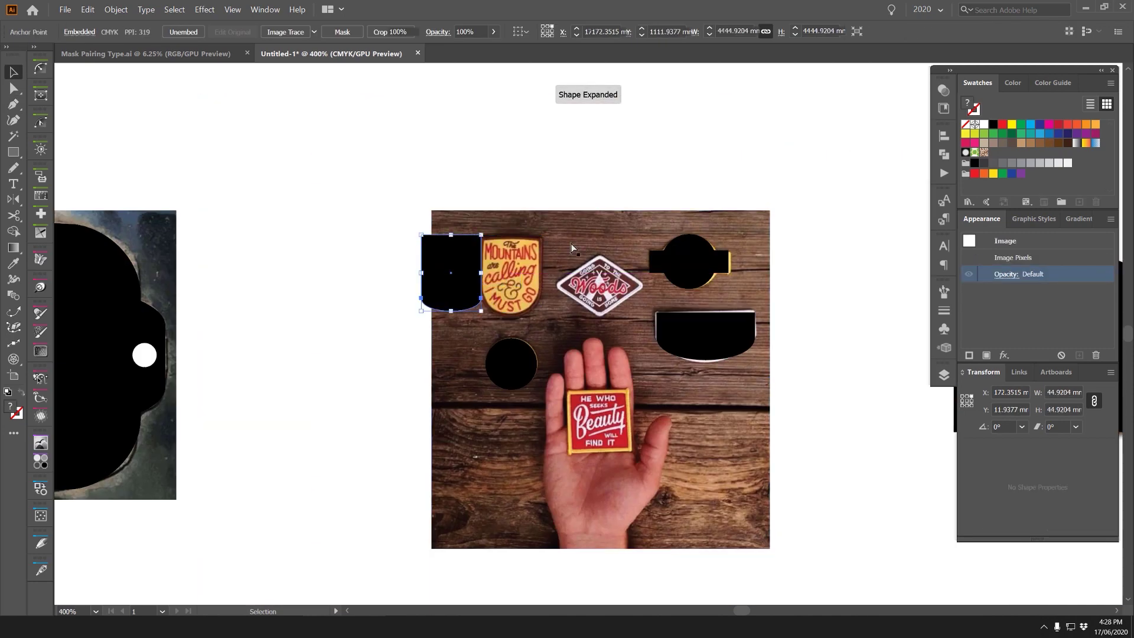
pyautogui.moveTo(538, 314); pyautogui.dragTo(540, 300)
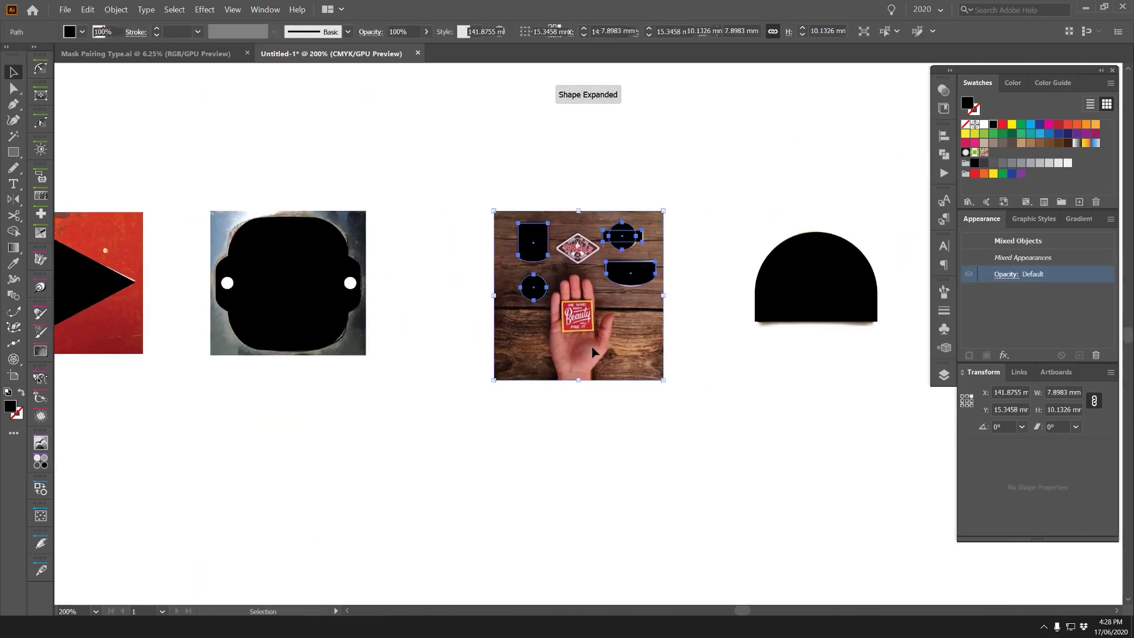
pyautogui.click(693, 158)
# - Move the small patch shapes, the dome silhouette and the Wolverine diamond off their photos into a row below
pyautogui.moveTo(664, 195); pyautogui.dragTo(497, 313)
pyautogui.moveTo(540, 285); pyautogui.dragTo(173, 517)
pyautogui.moveTo(825, 260); pyautogui.dragTo(402, 459)
pyautogui.hotkey('ctrl', '-')
pyautogui.hotkey('ctrl', '-')
pyautogui.scroll(1, 424, 287)
pyautogui.moveTo(319, 327); pyautogui.dragTo(320, 487)
# - Try moving the Federal Sign silhouette with its screw holes below its photo, and undo the moves
pyautogui.moveTo(498, 336); pyautogui.dragTo(505, 403)
pyautogui.hotkey('ctrl', 'z')
pyautogui.moveTo(568, 290); pyautogui.dragTo(426, 343)
pyautogui.moveTo(498, 331); pyautogui.dragTo(498, 561)
pyautogui.moveTo(552, 511); pyautogui.dragTo(598, 380)
pyautogui.hotkey('ctrl', 'z')
pyautogui.click(626, 237)
# - Enlarge the circle-and-bar badge and the half-round shape together to nearly twice their size, keeping them between the small shapes and the dome
pyautogui.scroll(3, 493, 319)
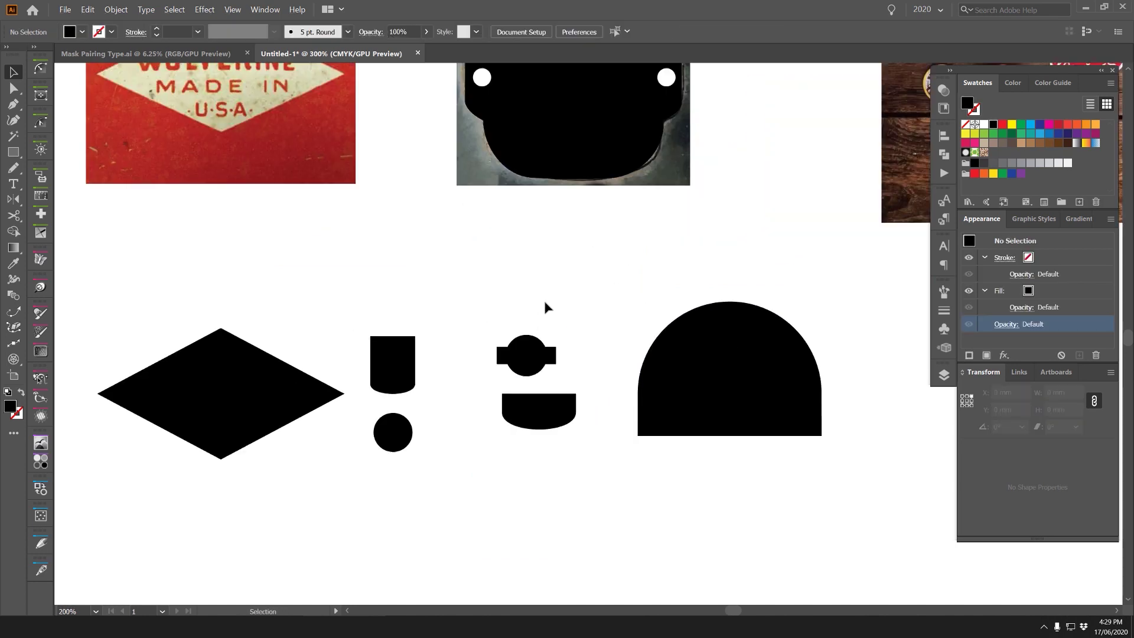
pyautogui.click(527, 349)
pyautogui.moveTo(591, 410); pyautogui.dragTo(683, 384)
pyautogui.moveTo(561, 497); pyautogui.dragTo(503, 493)
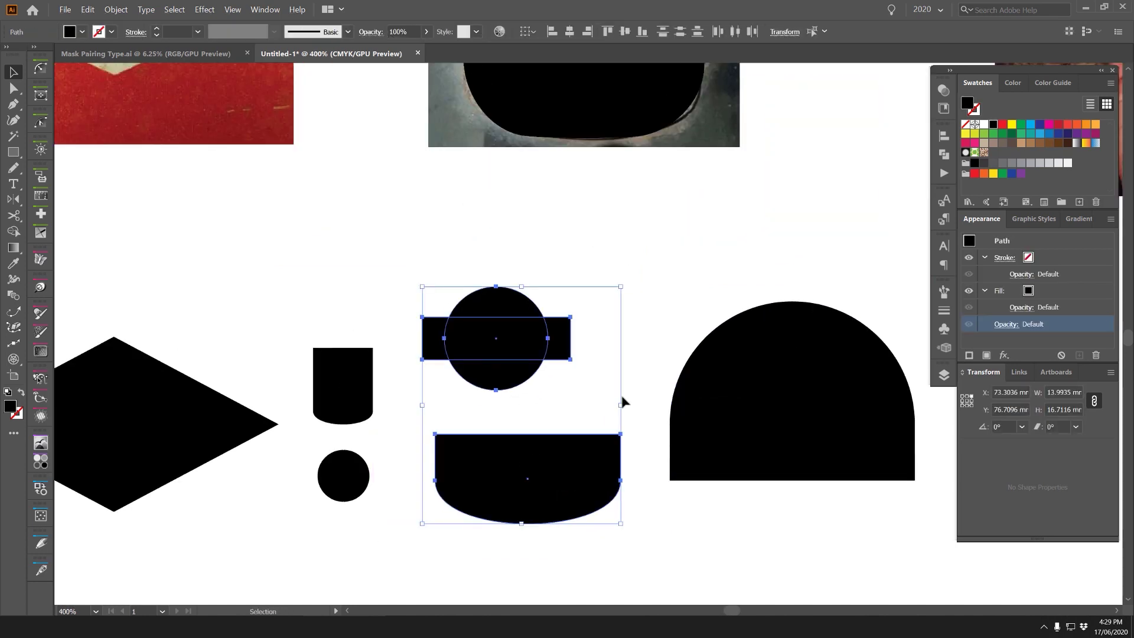
# - Select all the badge shapes in the row, try filling them with orange, and undo the fill
pyautogui.scroll(-2, 676, 377)
pyautogui.click(757, 377)
pyautogui.moveTo(732, 293); pyautogui.dragTo(661, 138)
pyautogui.moveTo(689, 159); pyautogui.dragTo(304, 318)
pyautogui.scroll(1, 384, 241)
pyautogui.moveTo(733, 161); pyautogui.dragTo(710, 230)
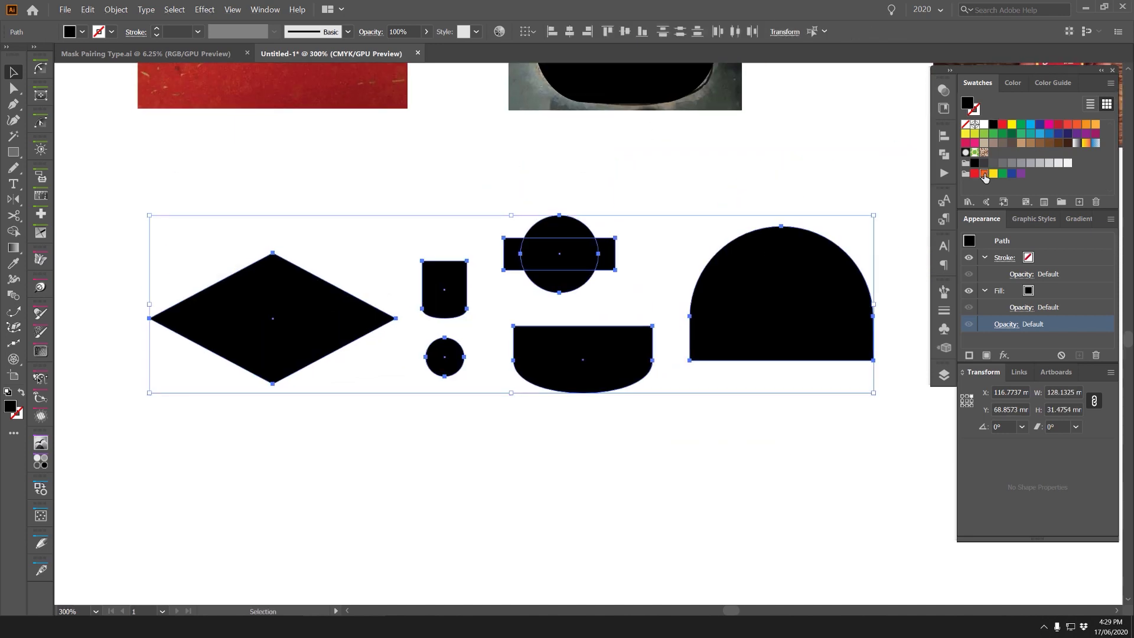
pyautogui.click(985, 174)
pyautogui.hotkey('ctrl', 'z')
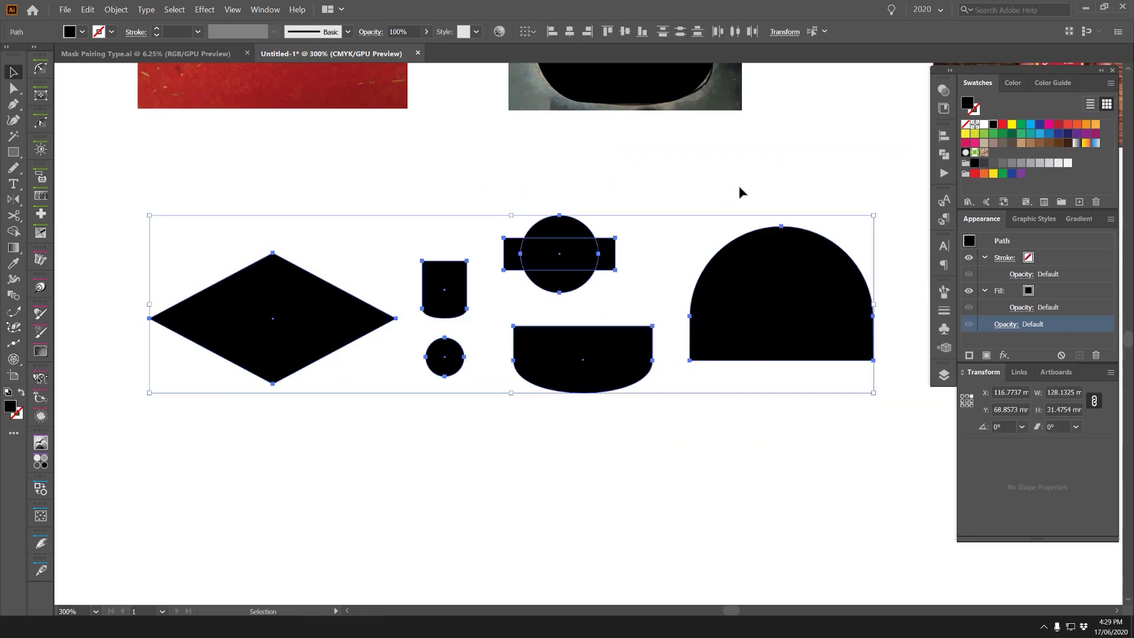